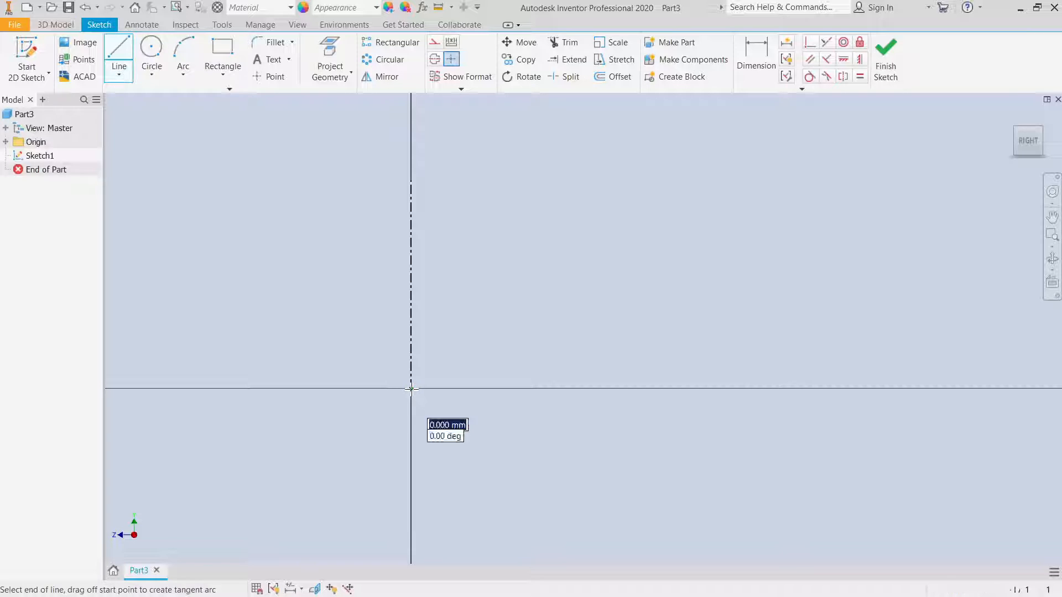
Draw a horizontal base line from the origin and a vertical outer wall line rising from its far end
click(761, 388)
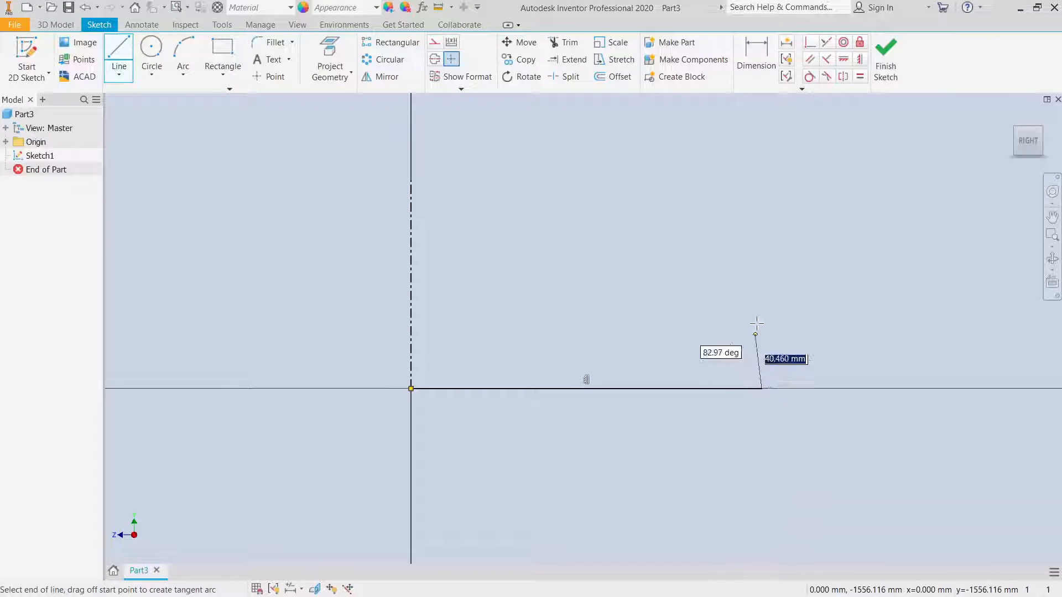
right_click(762, 270)
click(808, 271)
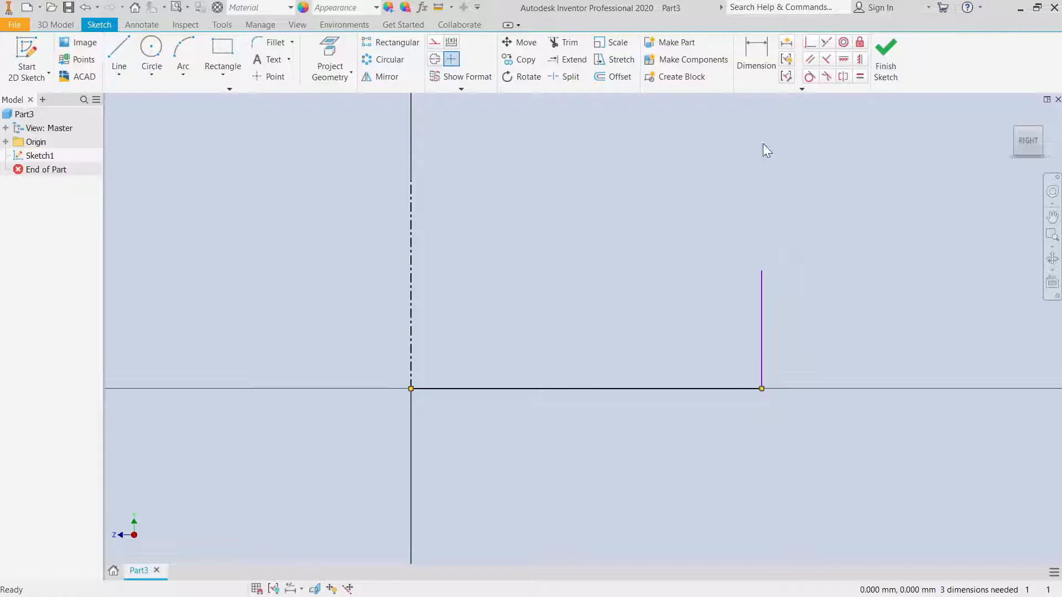
Dimension the outer wall line from the centerline as a 70 mm diameter
click(756, 66)
click(417, 328)
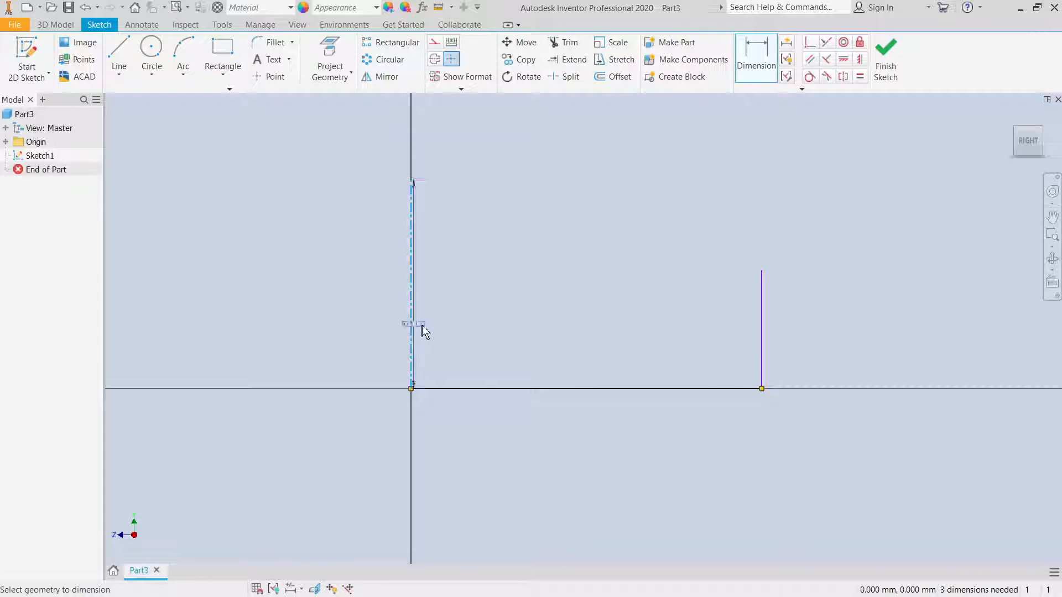
click(762, 323)
click(299, 290)
text(70)
click(298, 289)
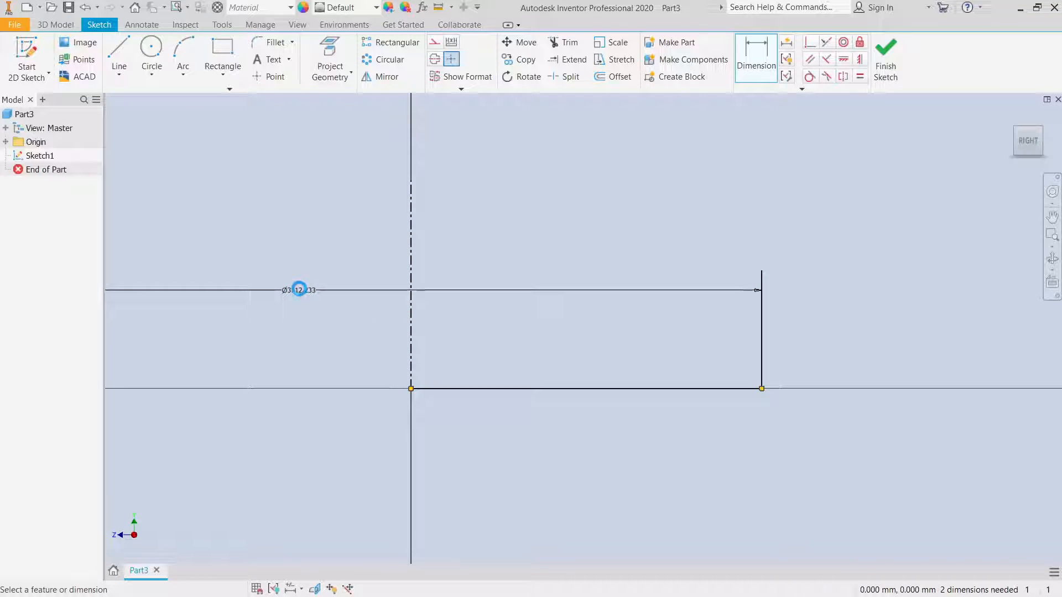
Dimension the height of the outer wall line as 17.5 mm
scroll(424, 400, up, 5)
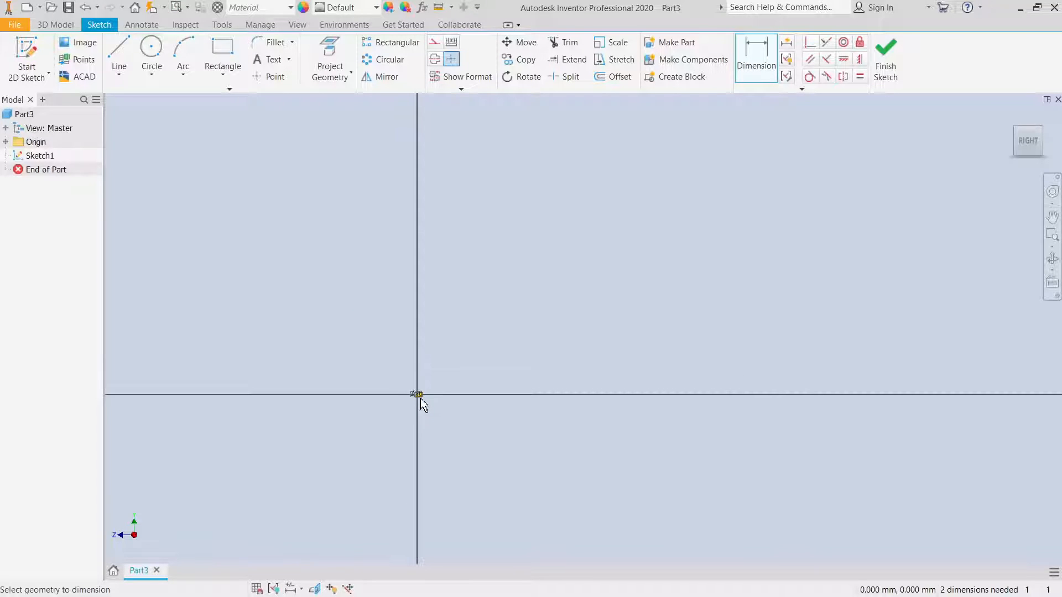
scroll(475, 378, up, 3)
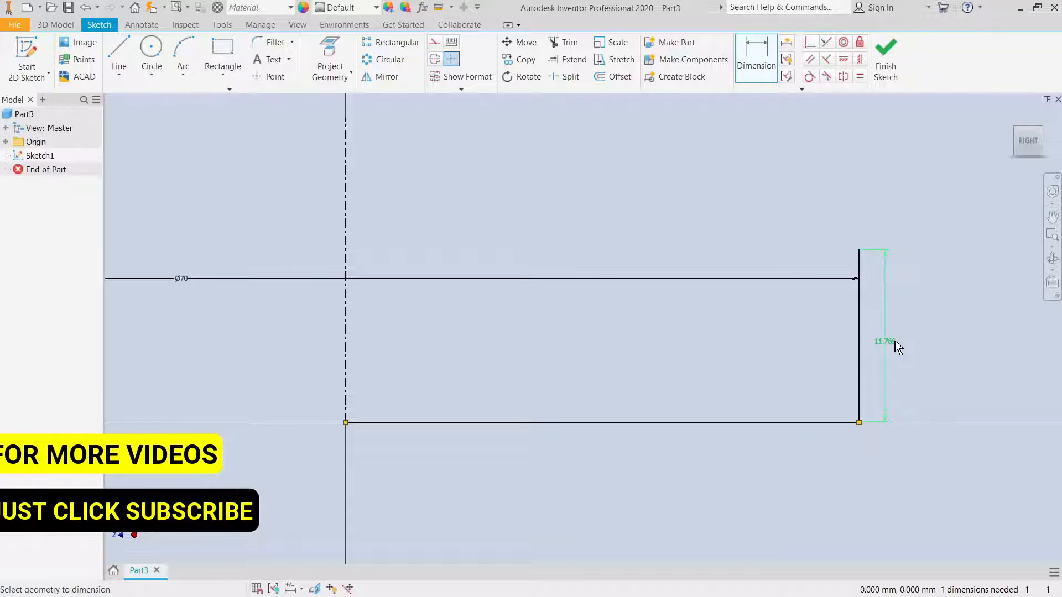
click(894, 342)
text(19)
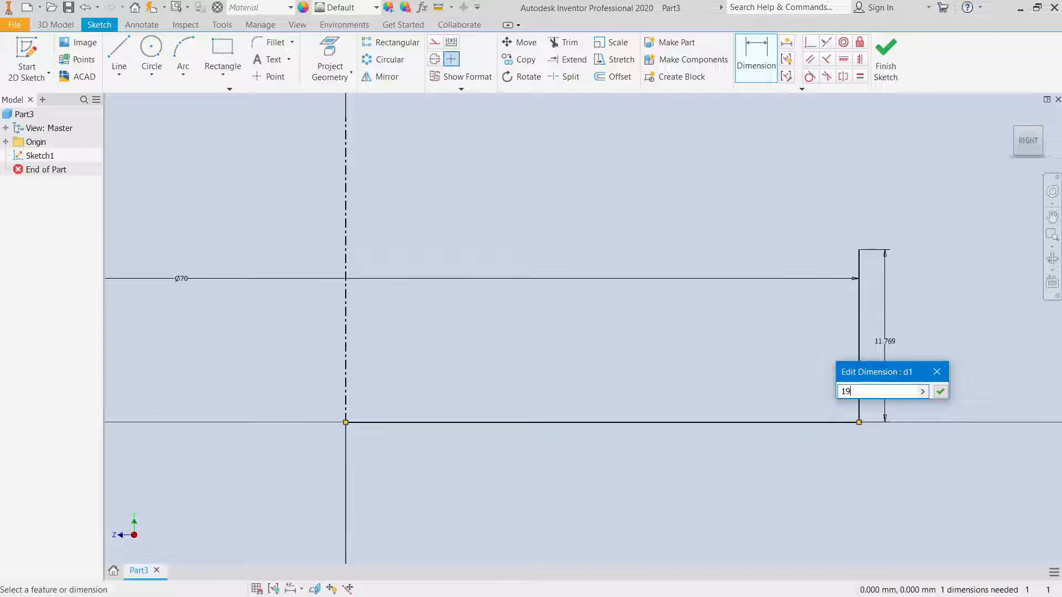
key(BackSpace)
text(7.5)
key(Return)
right_click(588, 290)
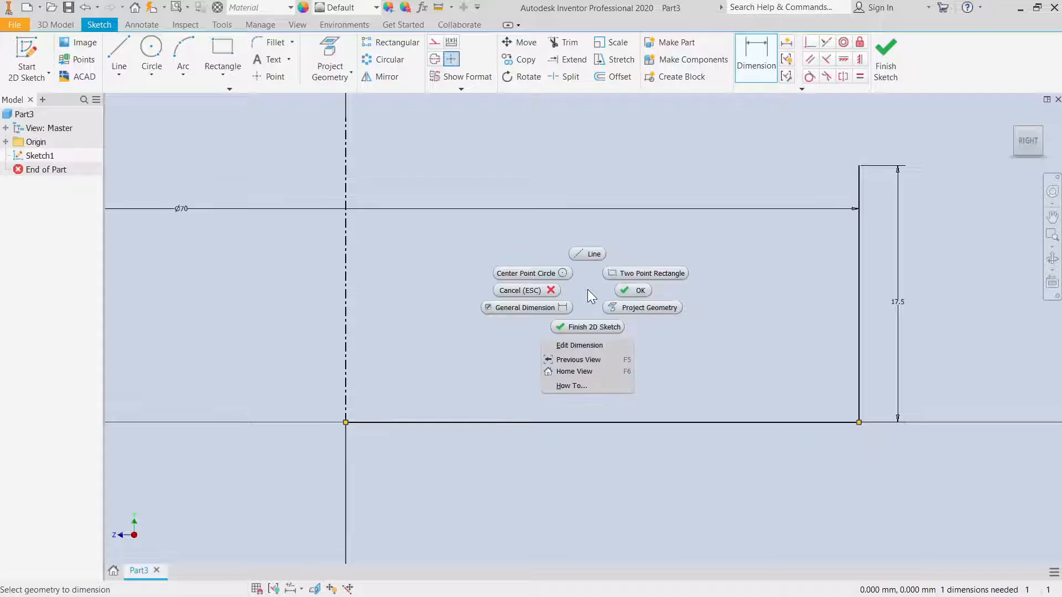
click(639, 292)
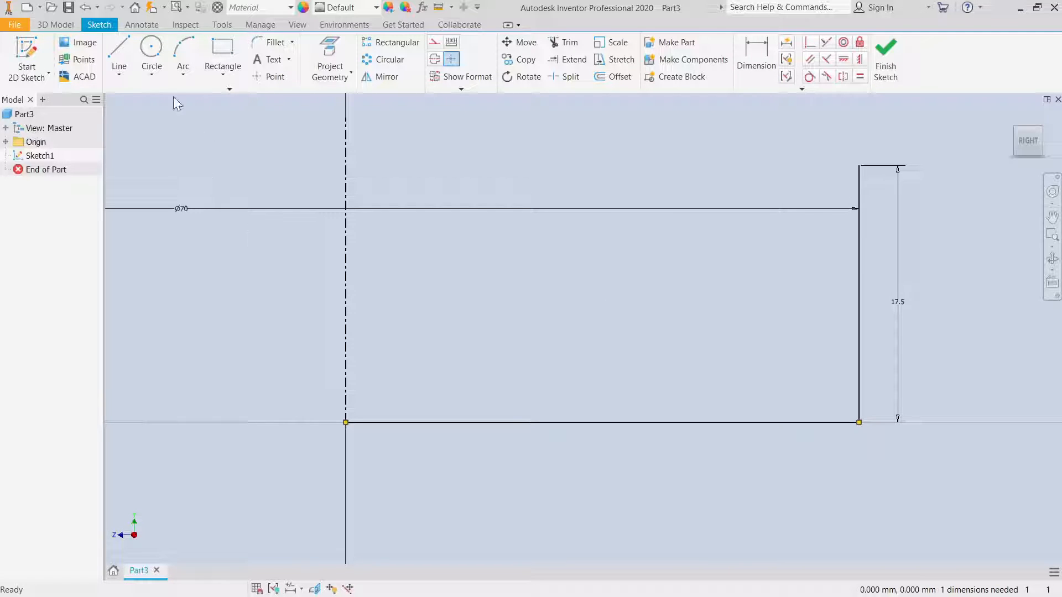
Draw an inner floor line about 33 mm long from the centerline and an inner wall line about 15 mm high, level with the outer wall's top
click(123, 55)
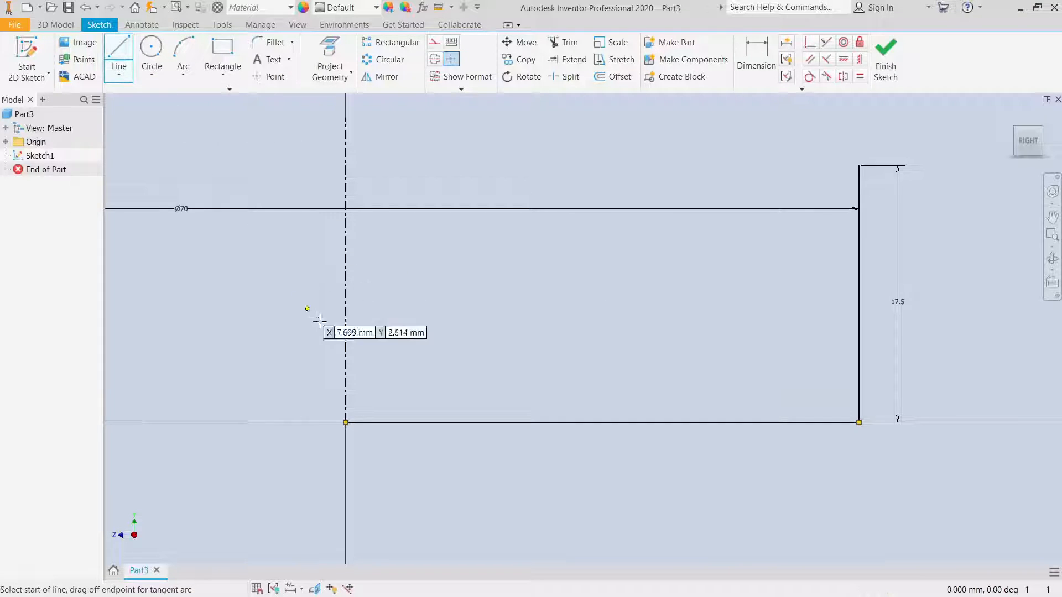
click(345, 388)
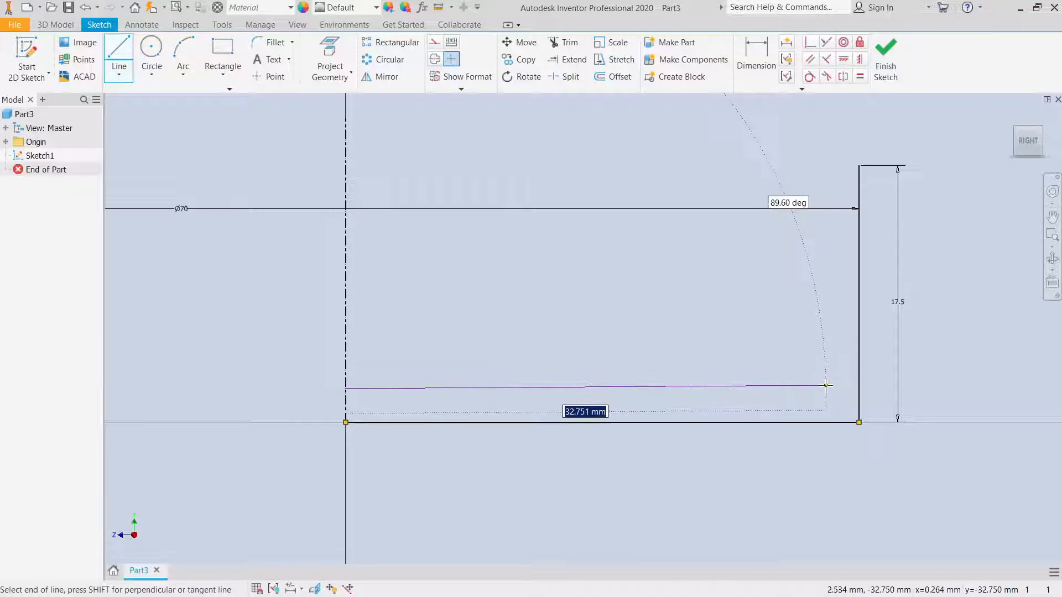
click(826, 388)
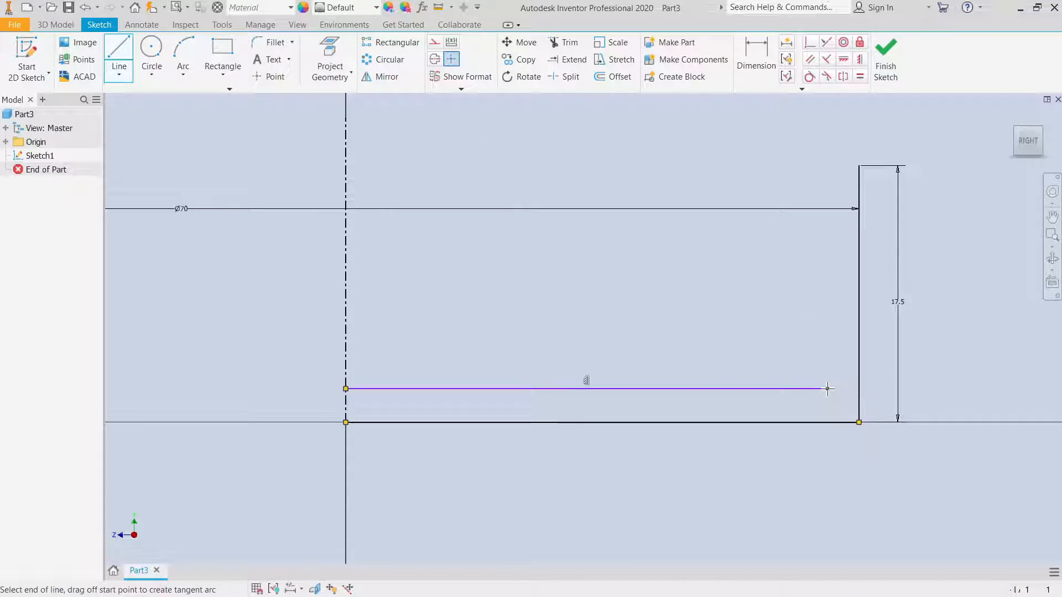
right_click(826, 165)
click(863, 166)
Dimension the wall thickness between the inner and outer vertical lines as 2.5 mm
click(756, 58)
click(827, 190)
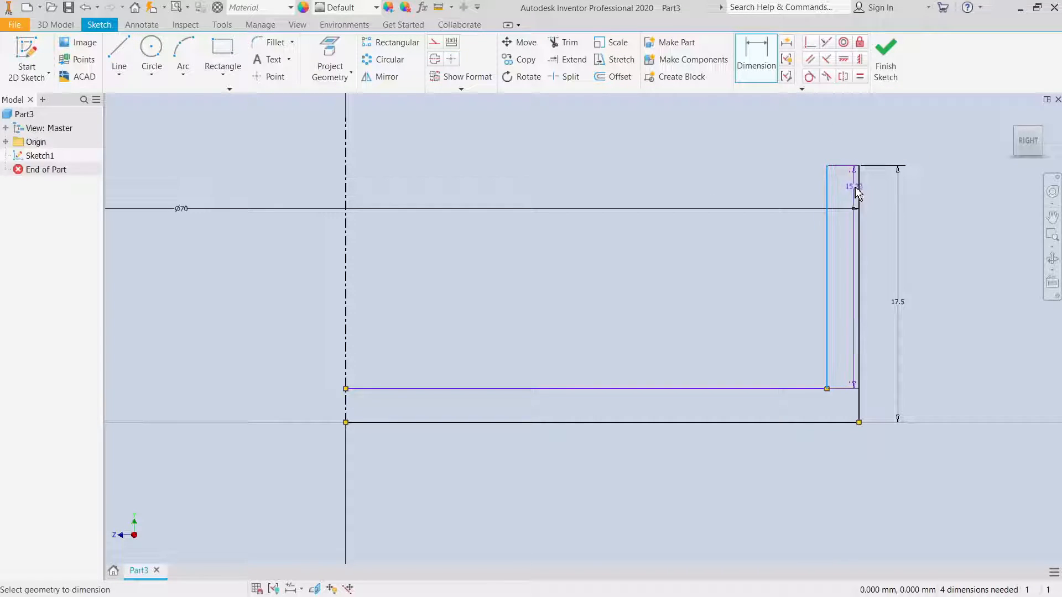
click(858, 194)
click(842, 193)
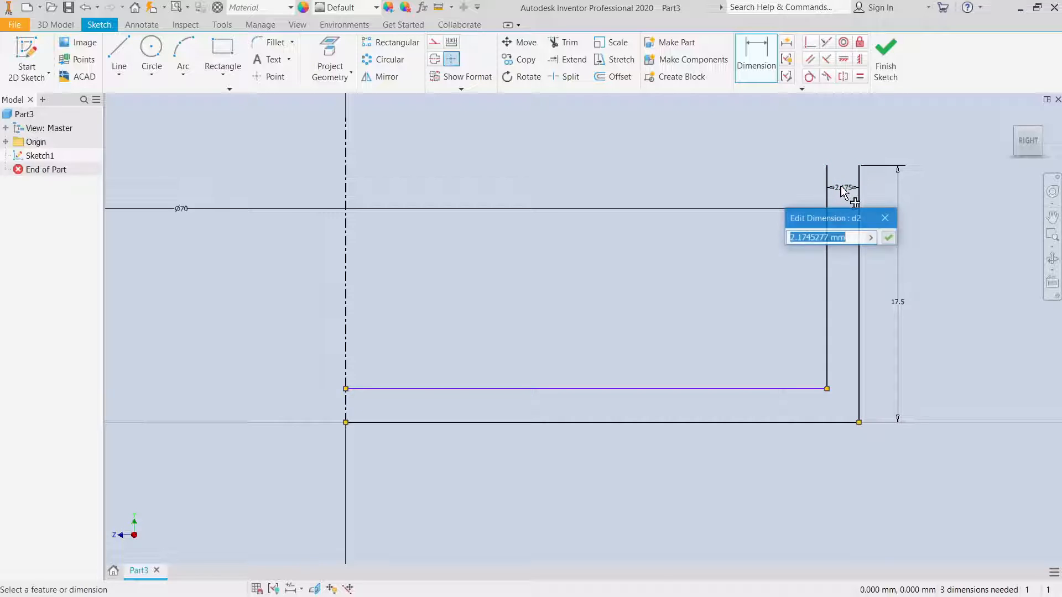
text(2.5)
key(Return)
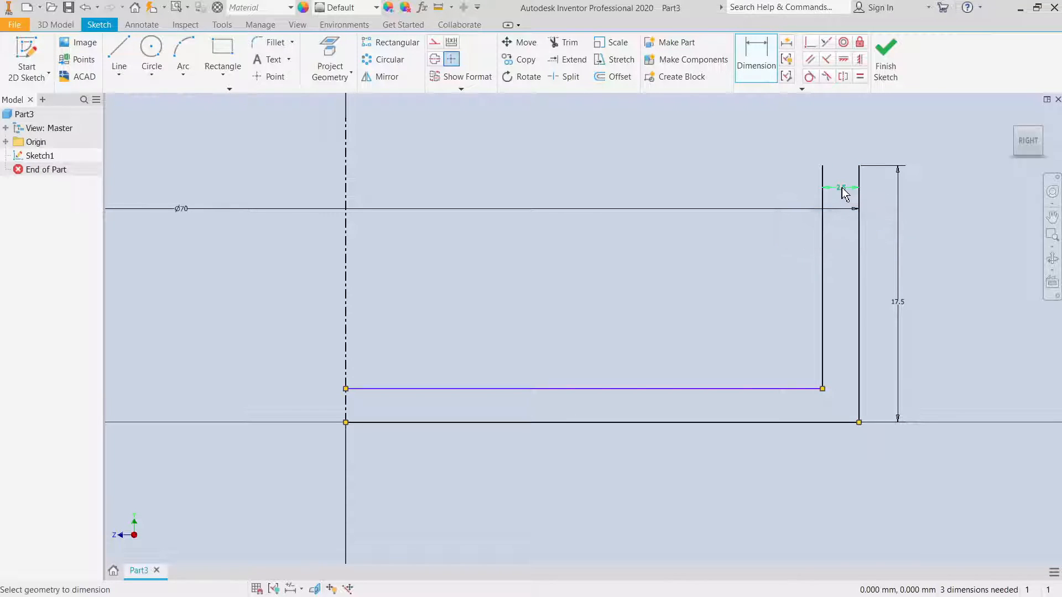
Dimension the floor thickness between the two horizontal lines as 2.5 mm
click(421, 391)
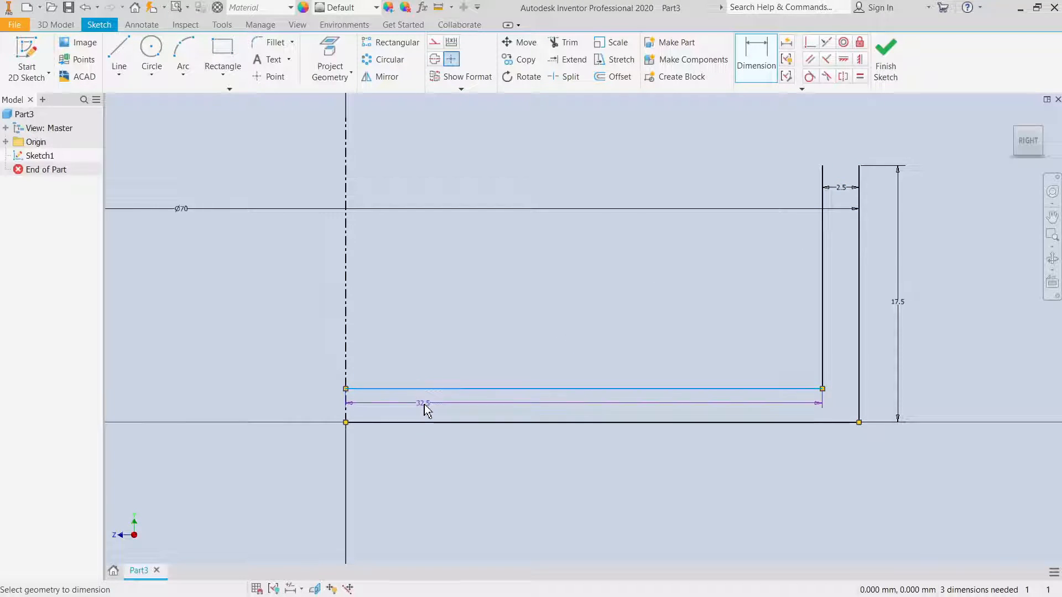
click(432, 423)
click(435, 410)
text(2.5)
key(Return)
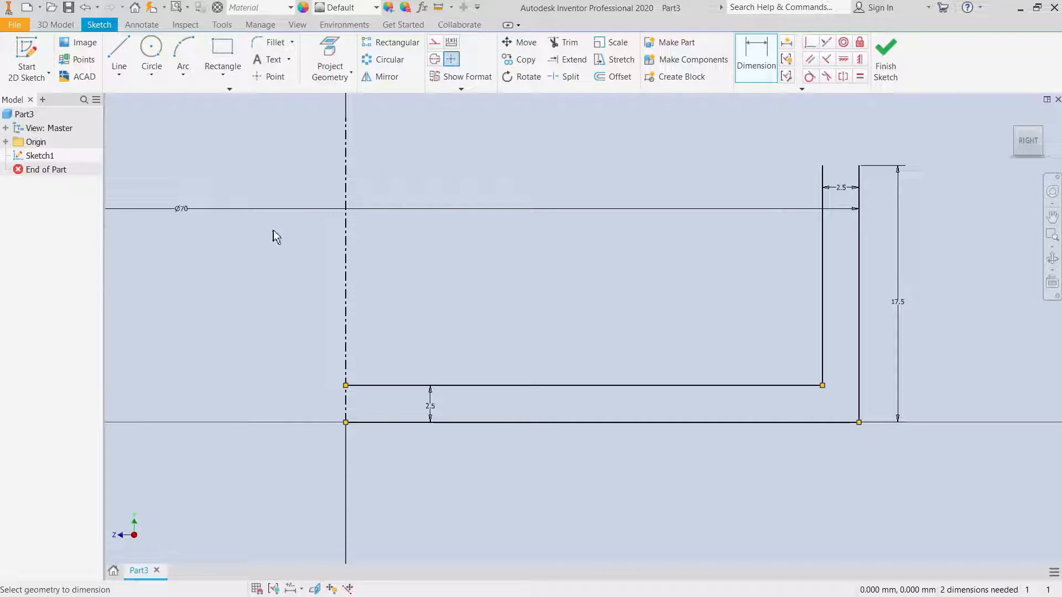
right_click(256, 256)
click(299, 254)
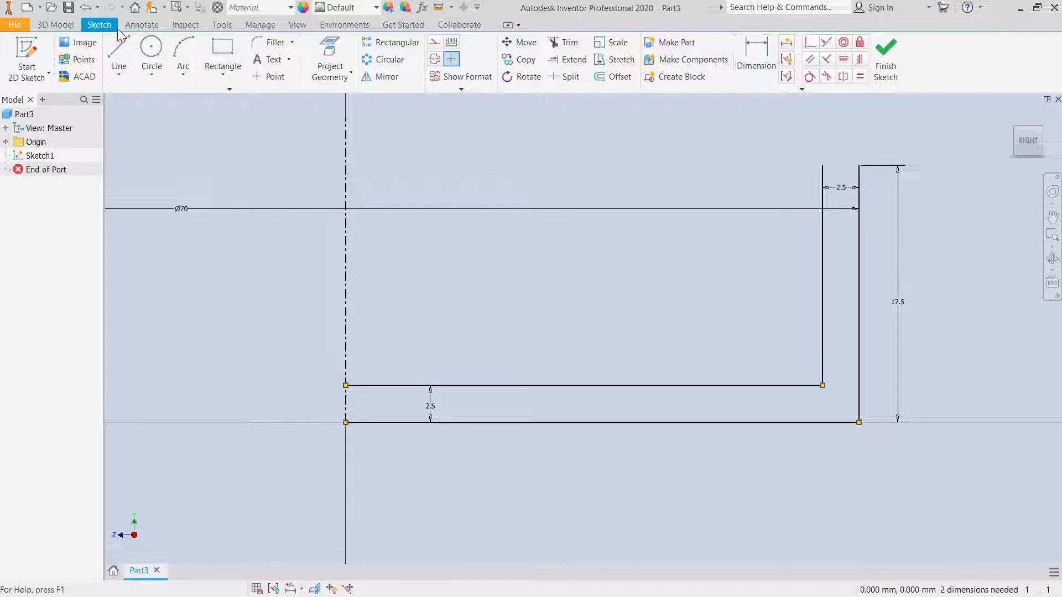
Close the profile with a short line along the centerline and another across the top of the wall
click(119, 56)
click(346, 422)
click(346, 385)
right_click(346, 386)
click(387, 387)
click(119, 55)
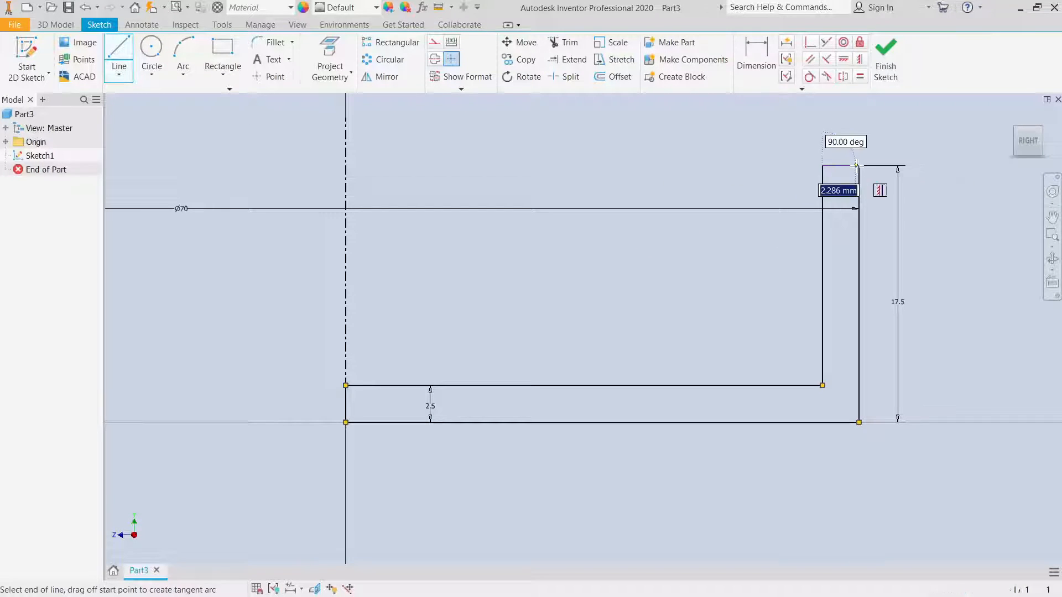
right_click(859, 165)
click(895, 168)
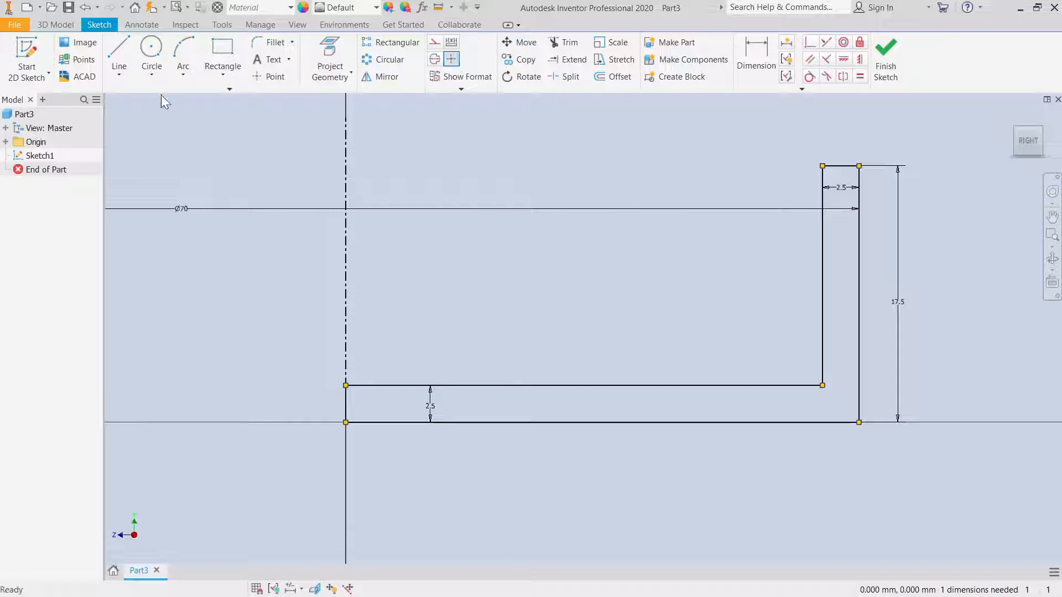
Fillet the inner corner between the floor and wall lines with a 7.5 mm radius
click(263, 43)
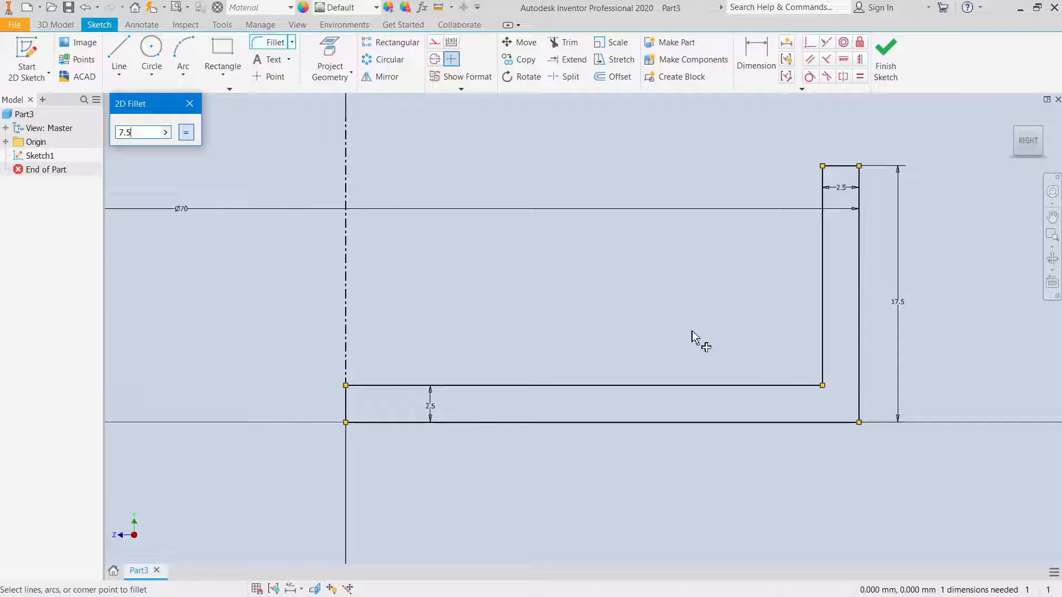
click(818, 385)
click(822, 369)
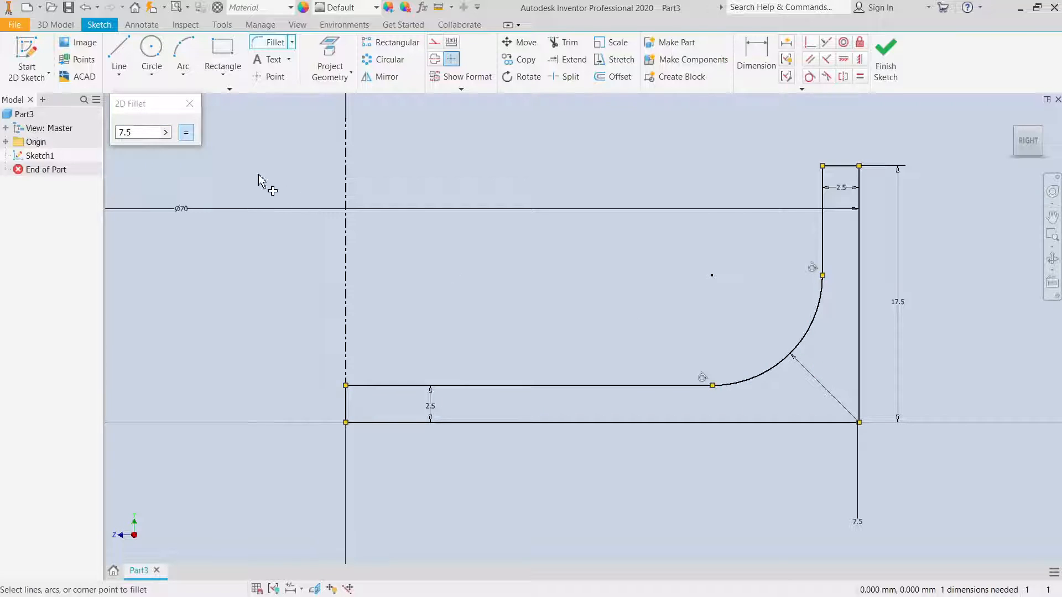
click(190, 103)
right_click(483, 178)
click(526, 182)
right_click(527, 190)
click(549, 191)
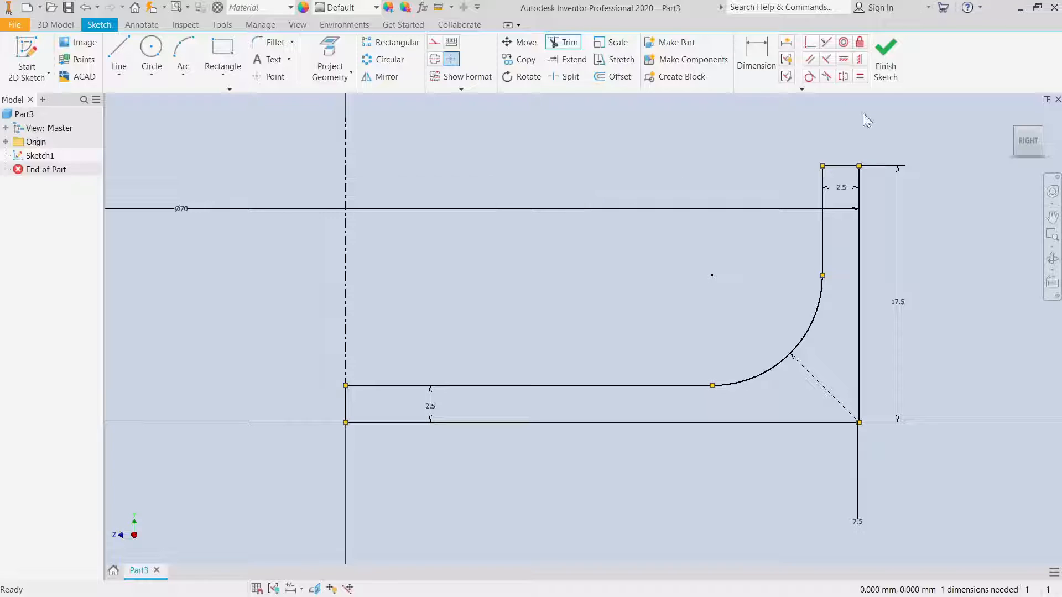
Finish the profile sketch and reopen it for editing
click(886, 57)
scroll(779, 209, down, 4)
mouse_move(779, 209)
middle_down()
mouse_move(678, 301)
mouse_move(487, 403)
mouse_move(527, 329)
middle_up()
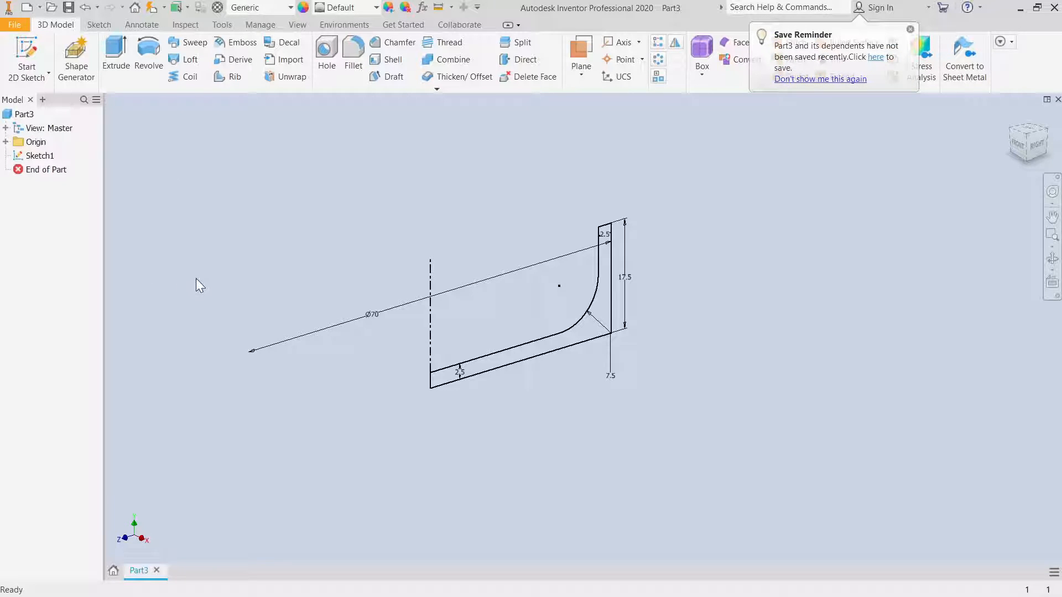
click(39, 156)
right_click(40, 156)
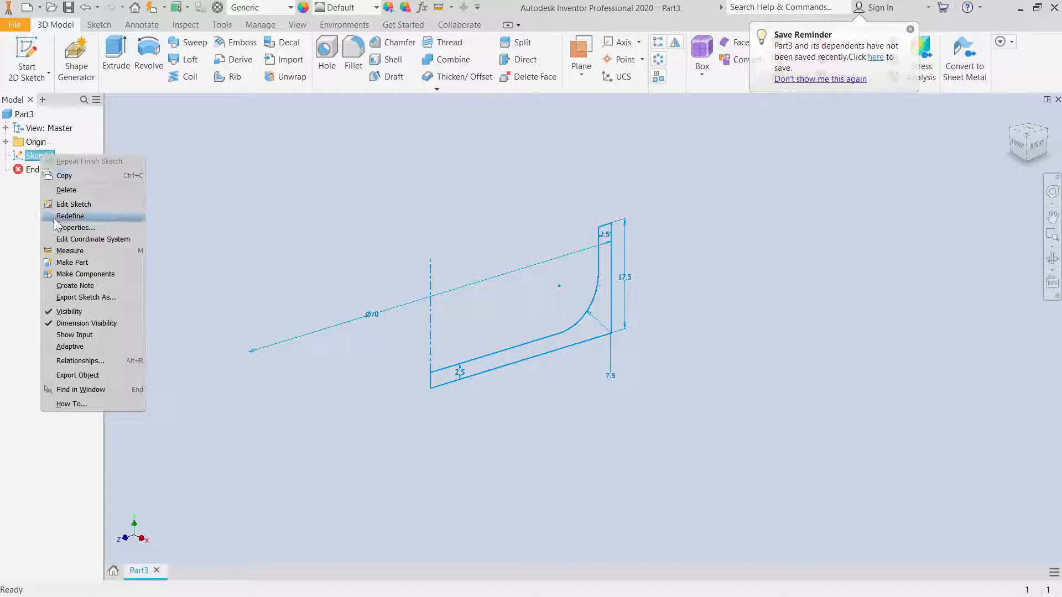
click(68, 204)
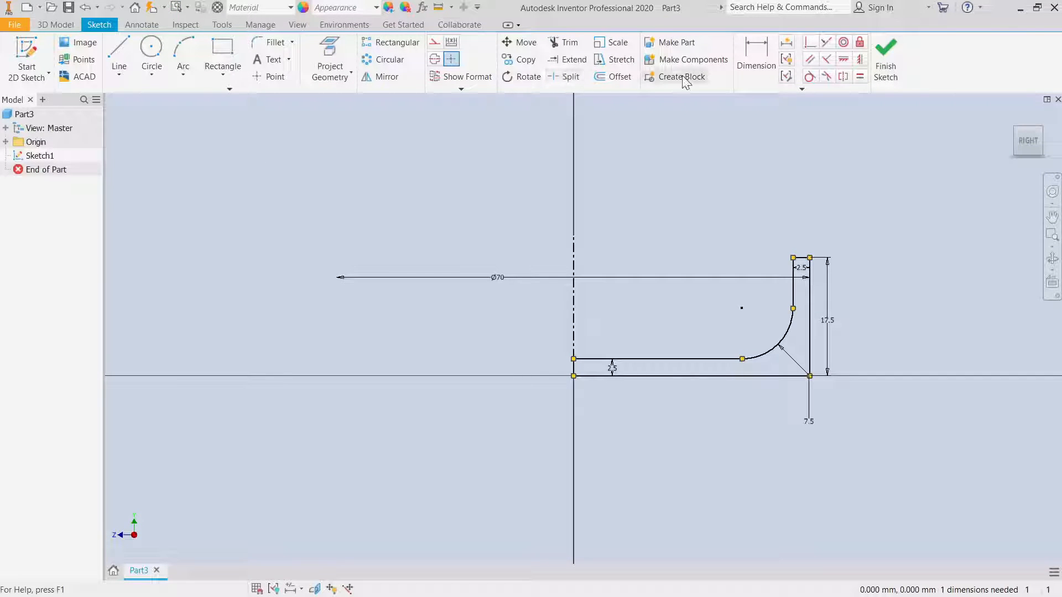
Add a driven diameter dimension from the centerline to the inner wall line, above the profile
click(753, 62)
click(575, 322)
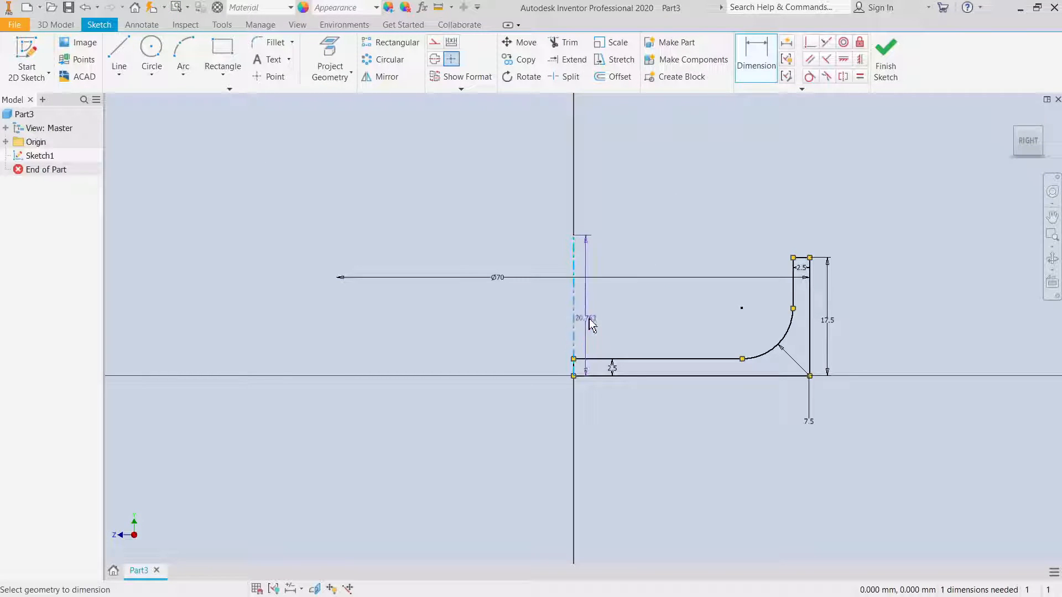
click(792, 291)
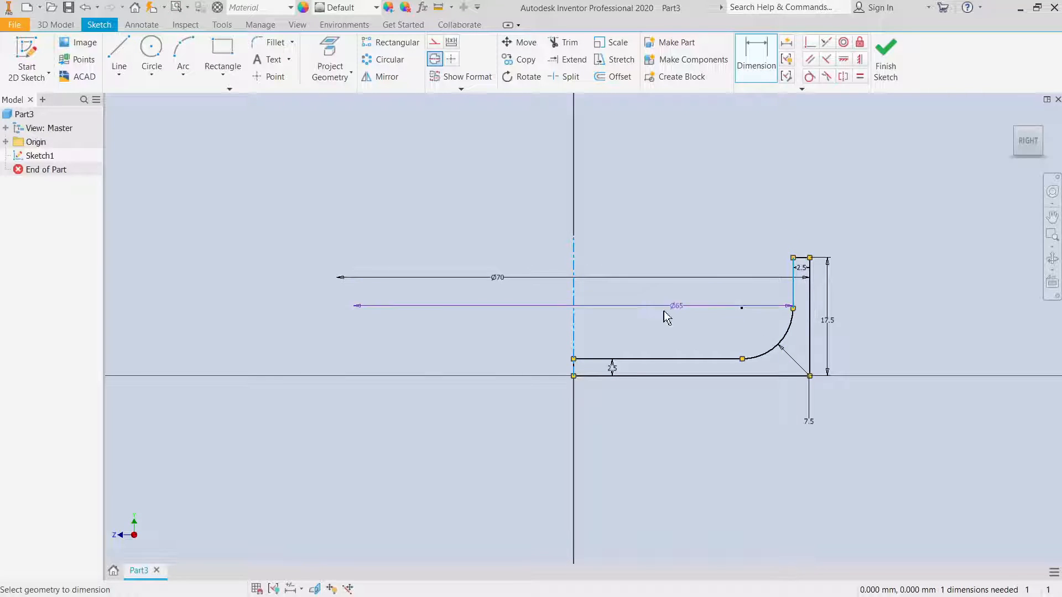
click(514, 250)
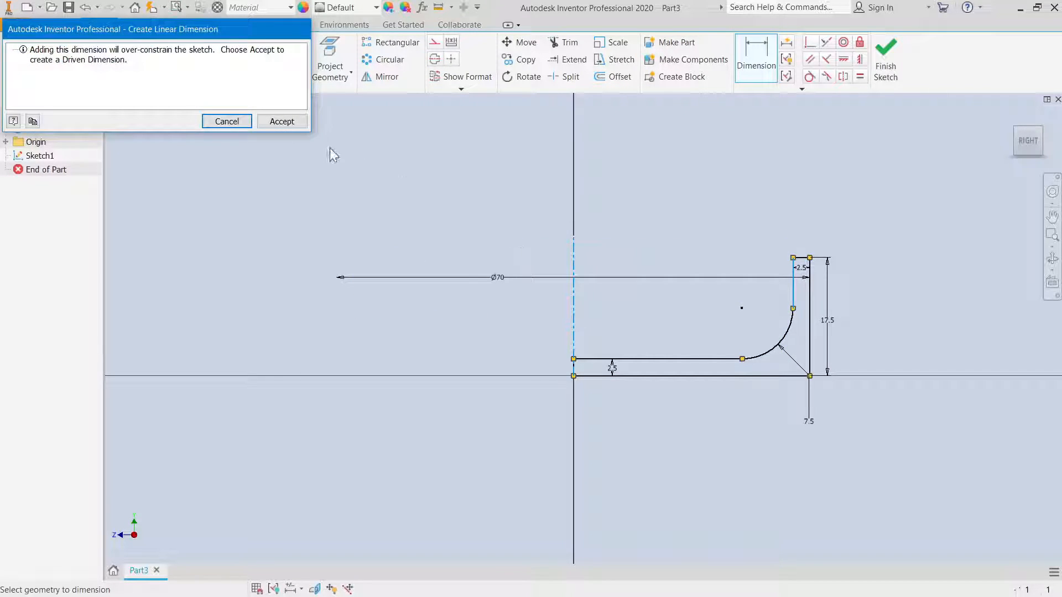
click(279, 122)
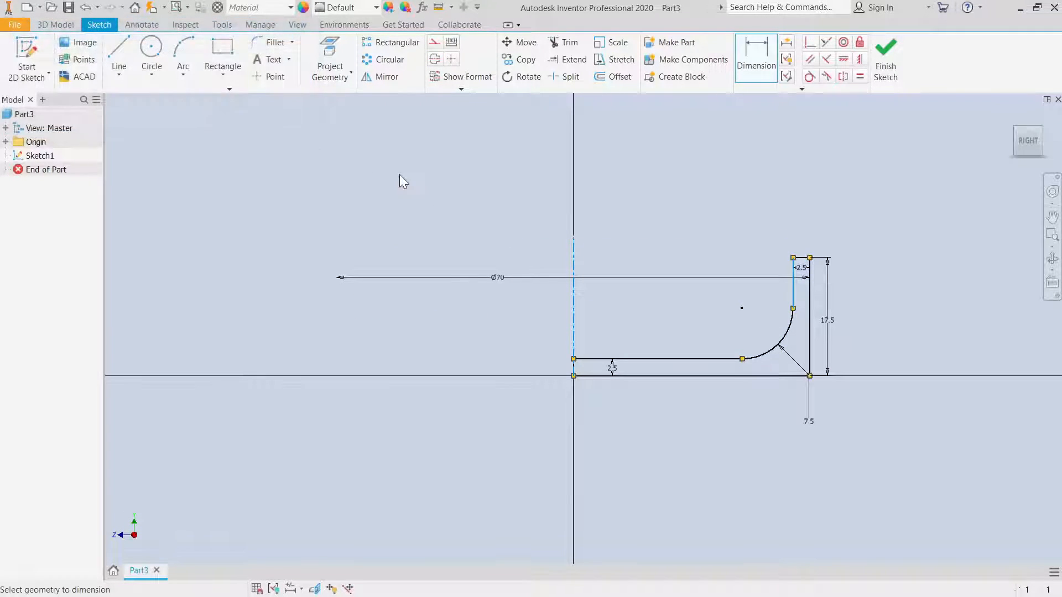
right_click(209, 148)
click(257, 146)
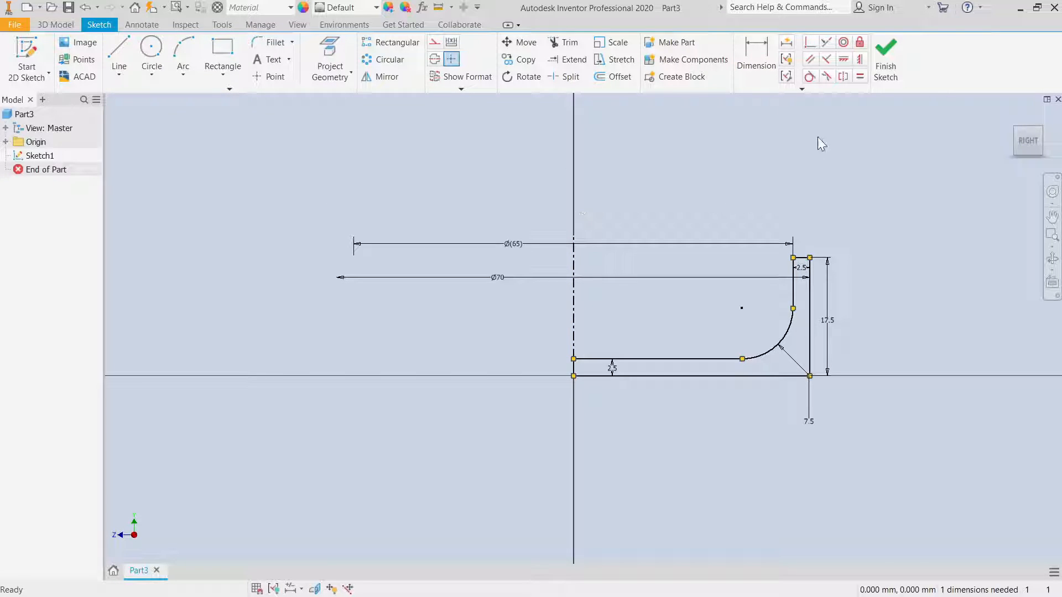
Finish the sketch and revolve the closed profile 360 degrees about the centerline
click(885, 67)
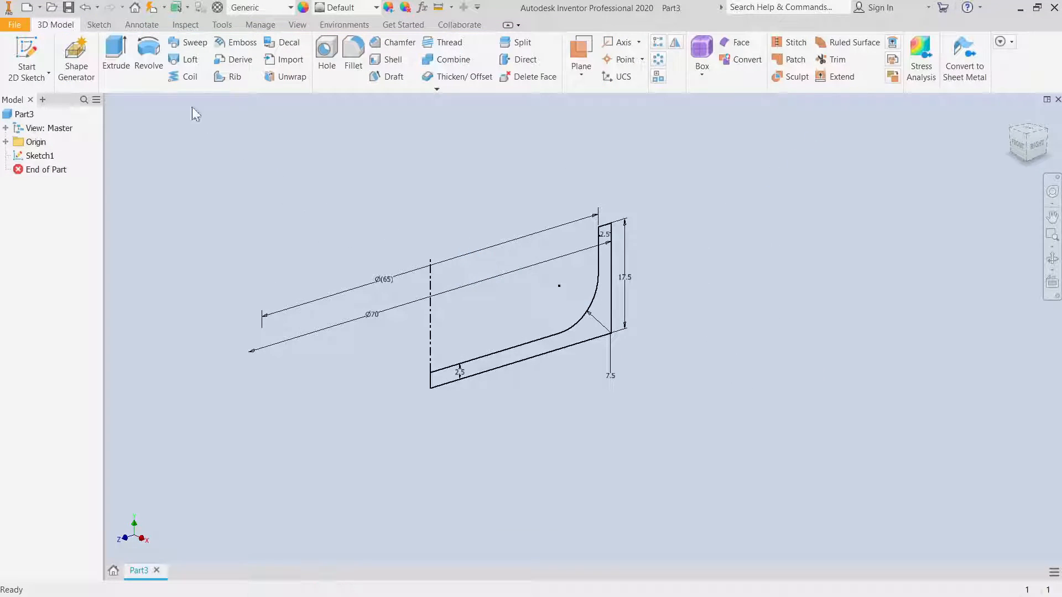
click(149, 61)
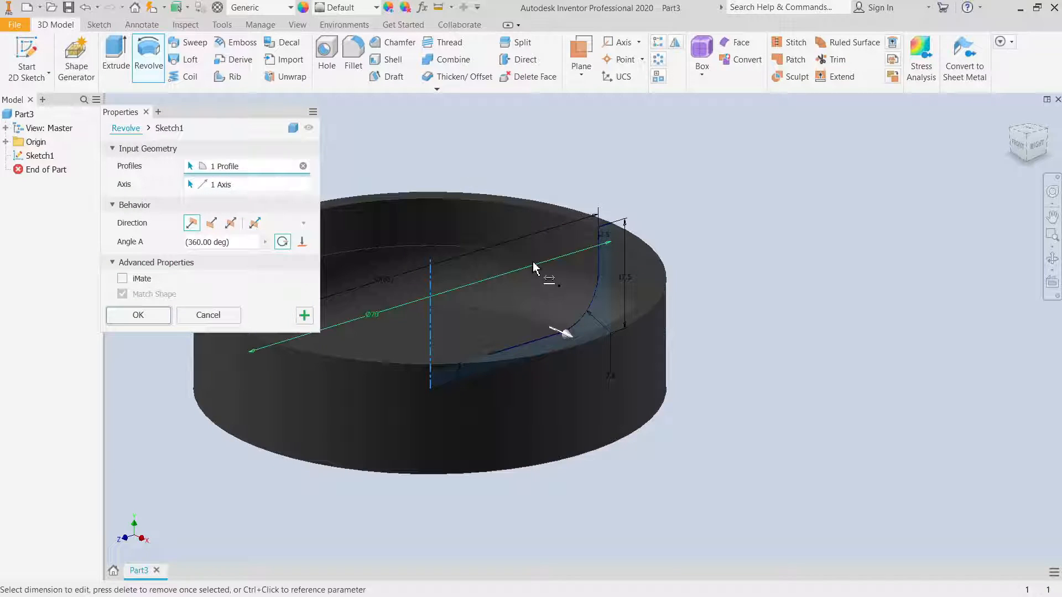
scroll(536, 271, up, 3)
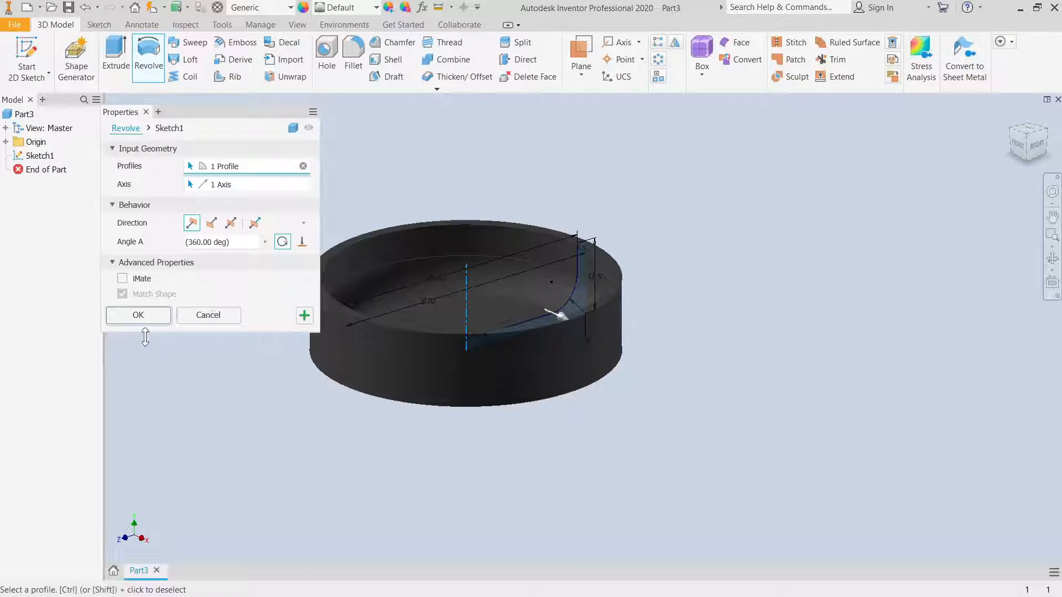
click(144, 321)
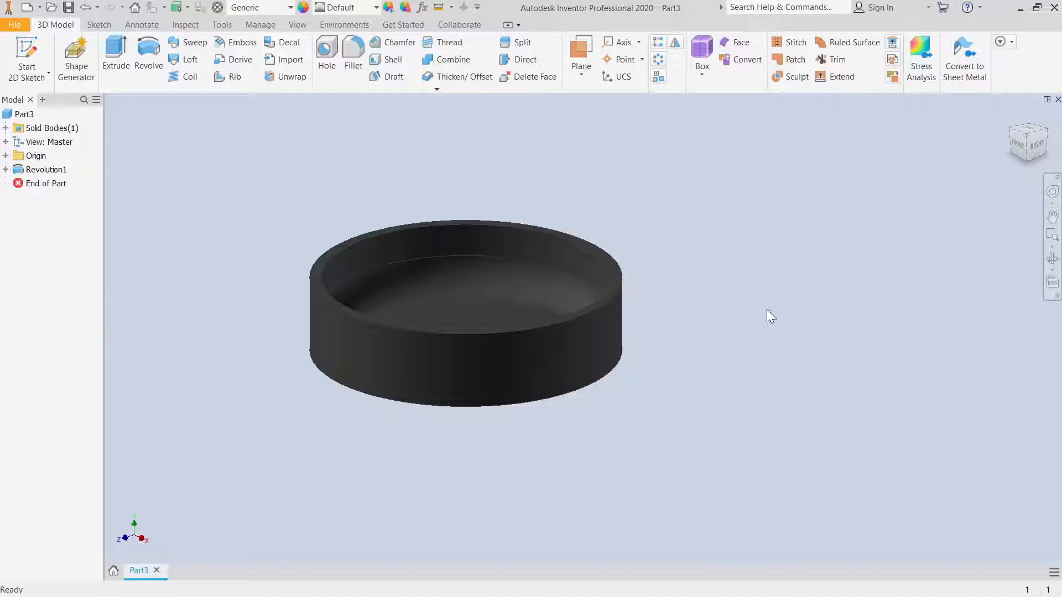
Assign the Glass material to the revolved part
click(1052, 259)
click(1053, 260)
mouse_move(588, 379)
mouse_down()
mouse_move(580, 212)
mouse_move(576, 390)
mouse_up()
right_click(538, 292)
click(579, 286)
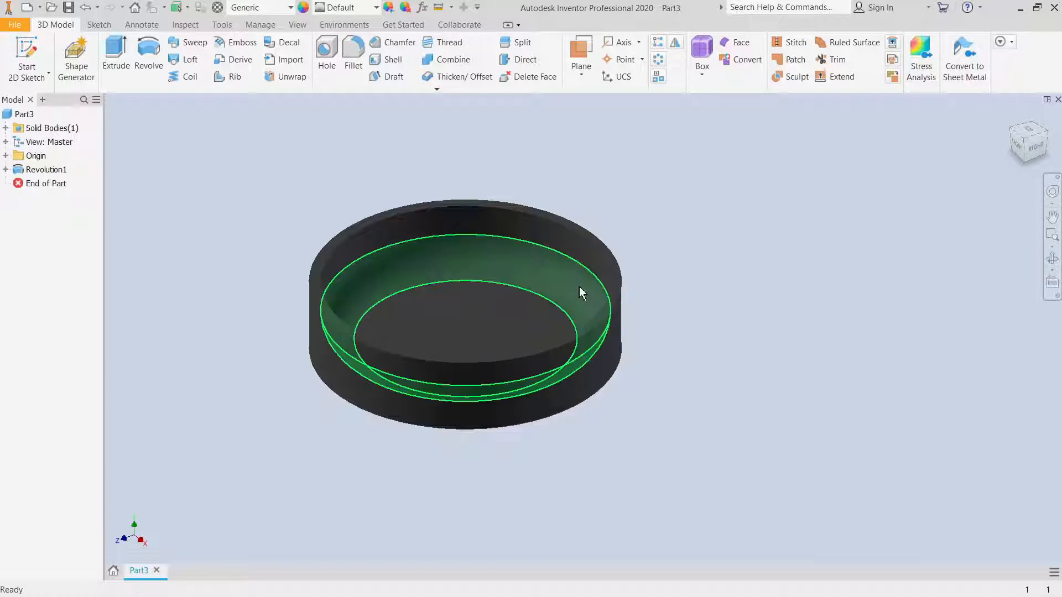
click(290, 8)
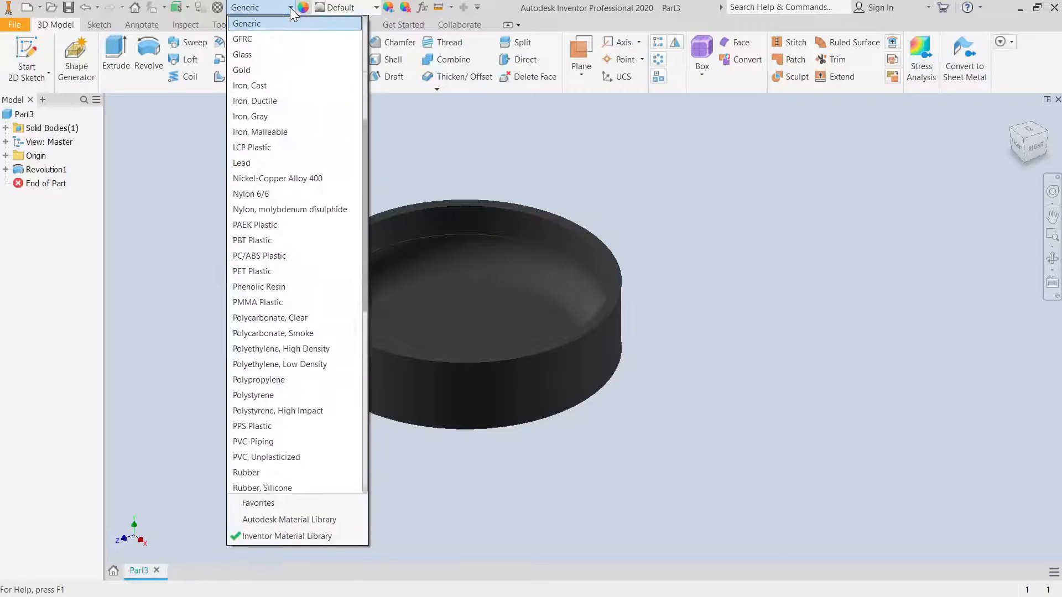
click(287, 57)
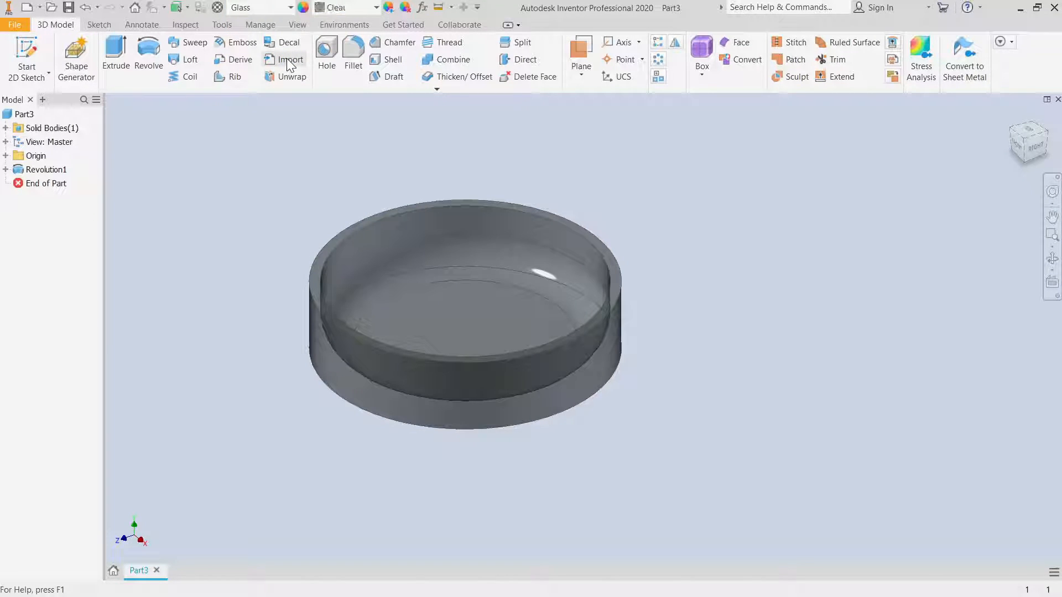
Set the part's material back to Generic
click(290, 7)
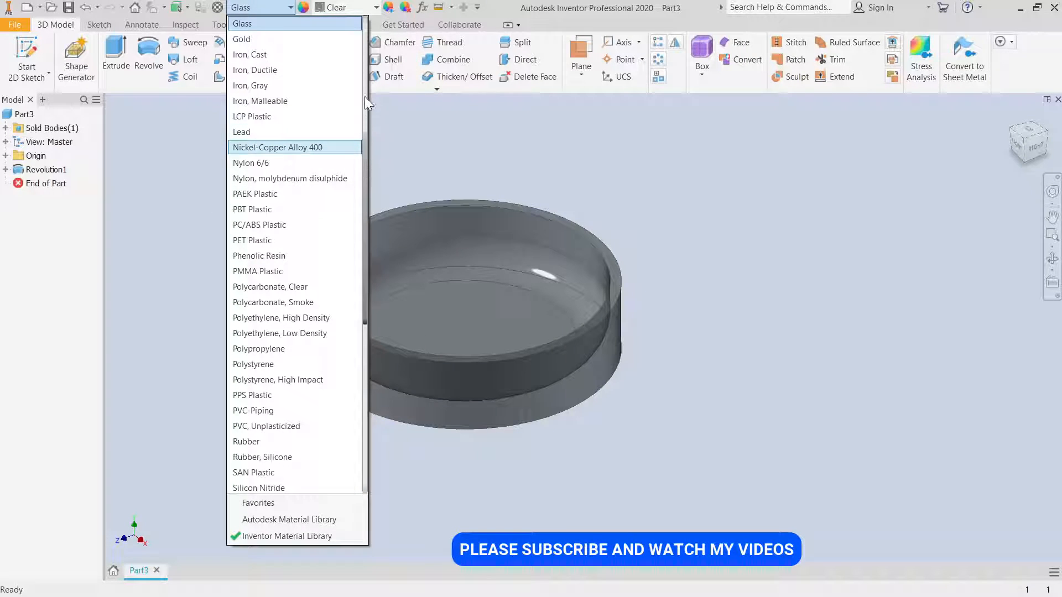
drag(364, 149, 362, 21)
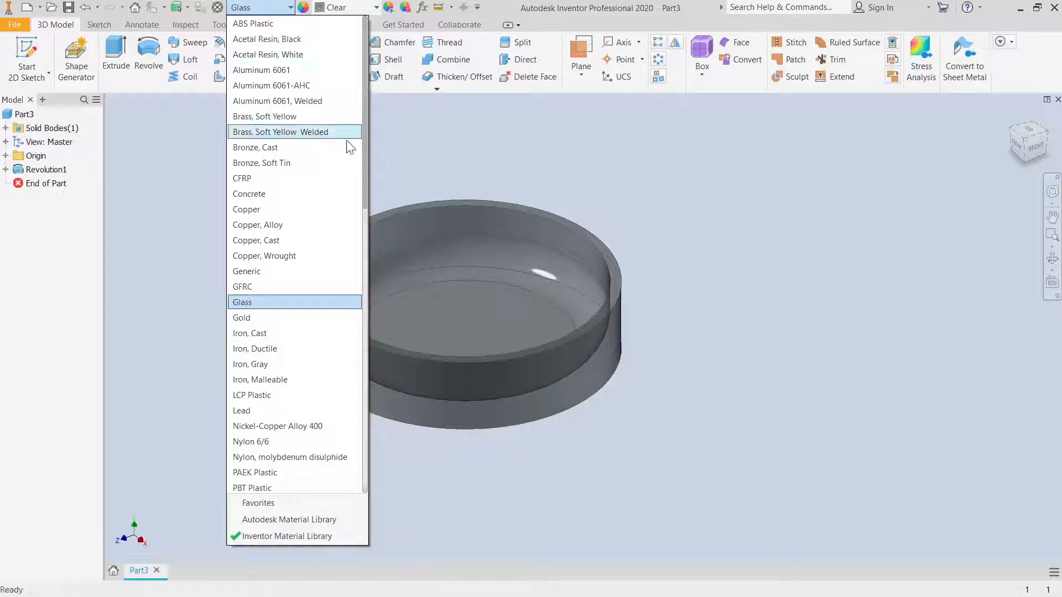
click(294, 271)
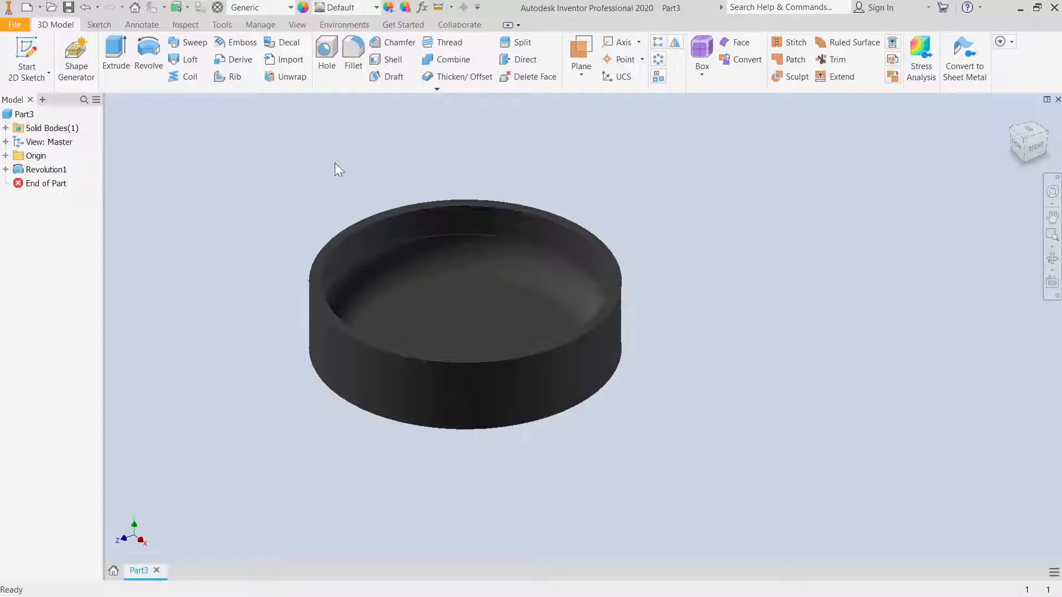
Apply the Denim - Blue appearance to the part
click(378, 6)
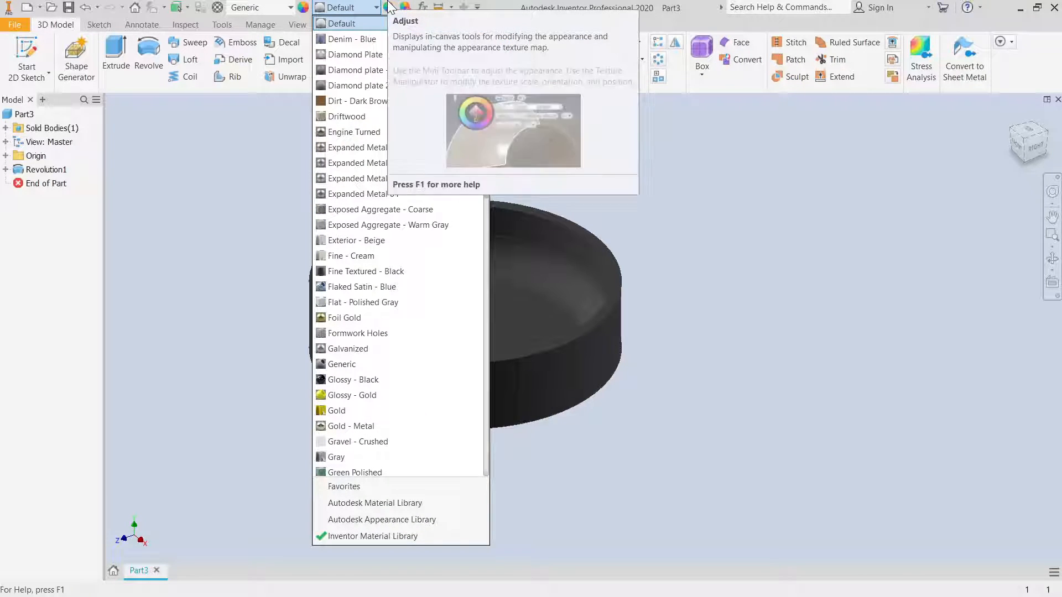
click(367, 22)
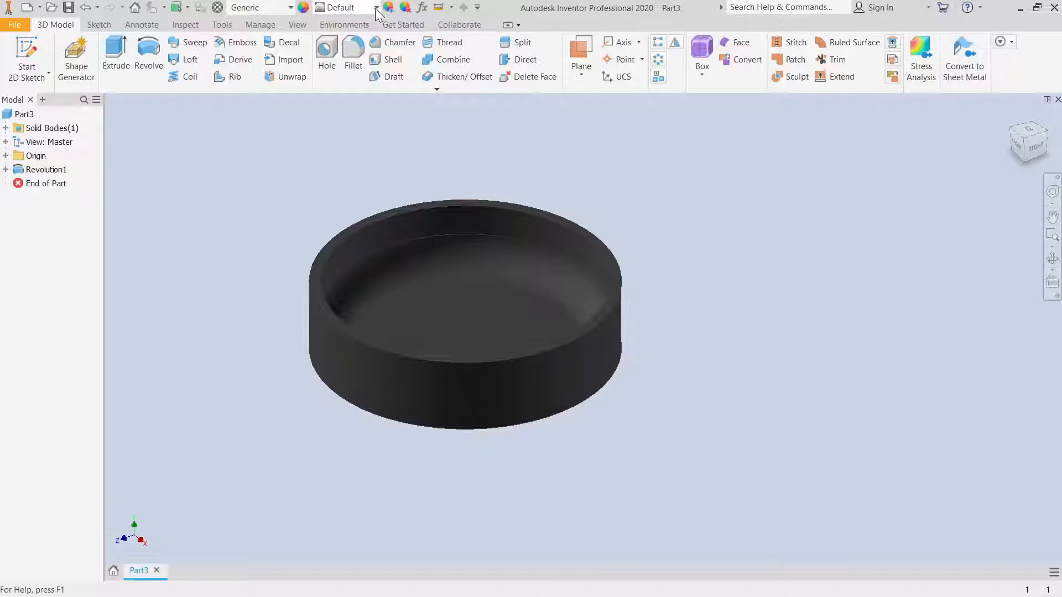
click(375, 7)
click(374, 39)
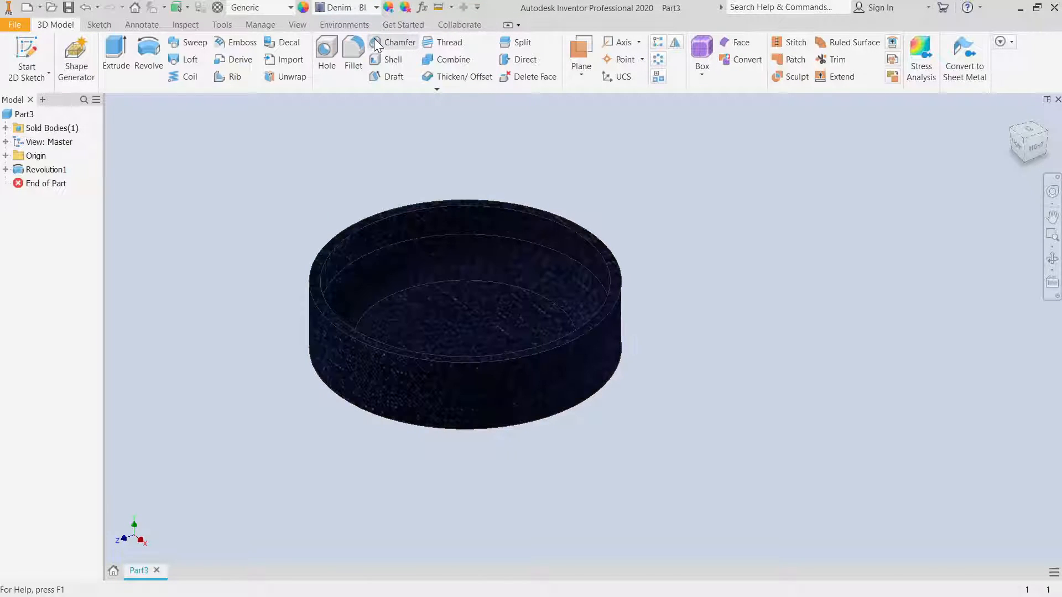
Restore the Default appearance on the part
click(376, 8)
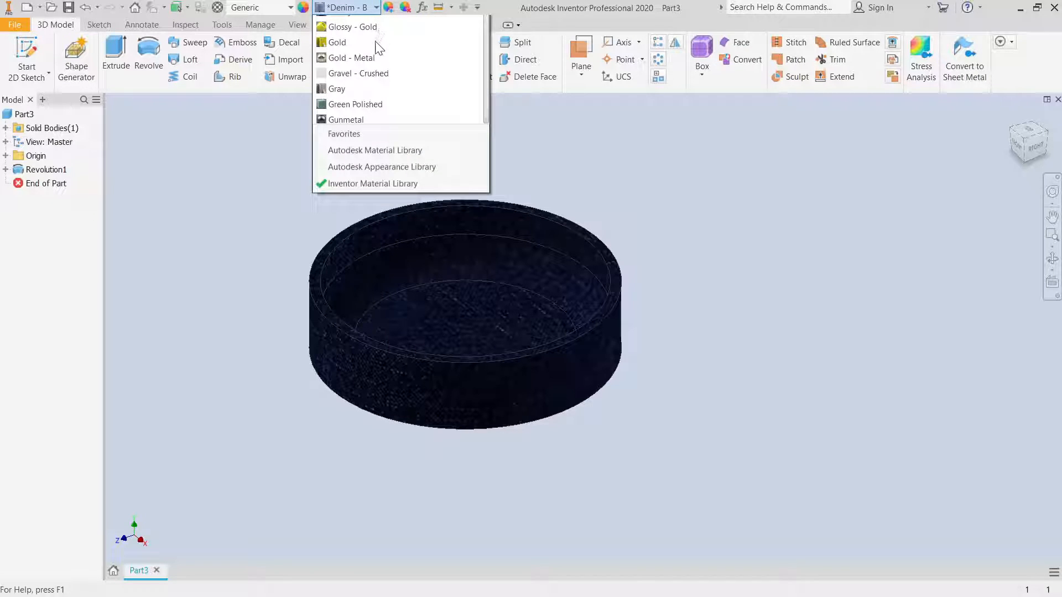
drag(485, 151, 493, 100)
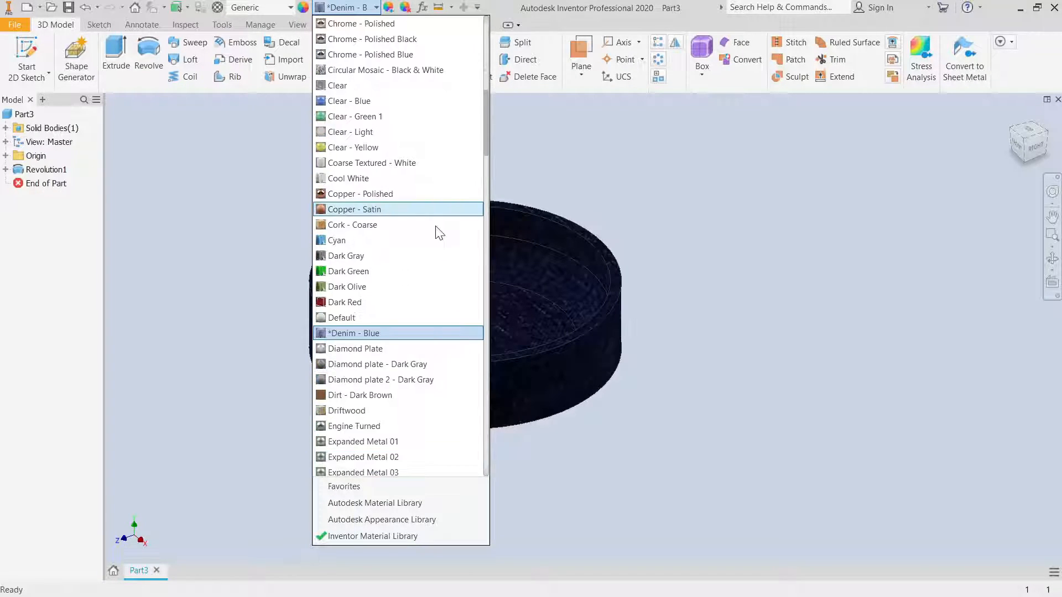
click(367, 313)
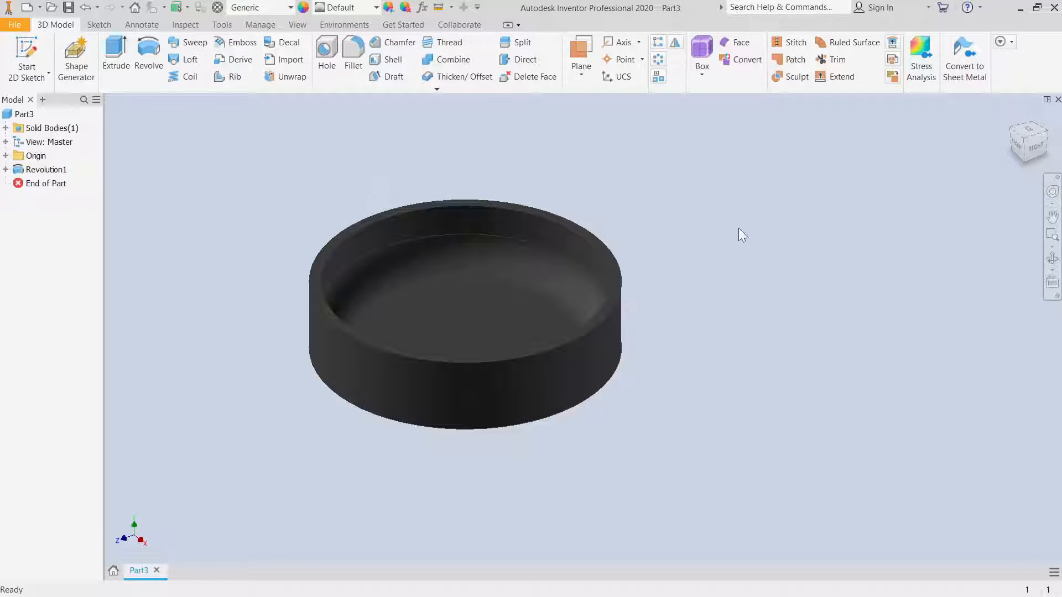
Fillet the outer bottom edge of the cup with a 10 mm radius
click(1052, 258)
drag(614, 351, 584, 310)
right_click(555, 267)
click(587, 265)
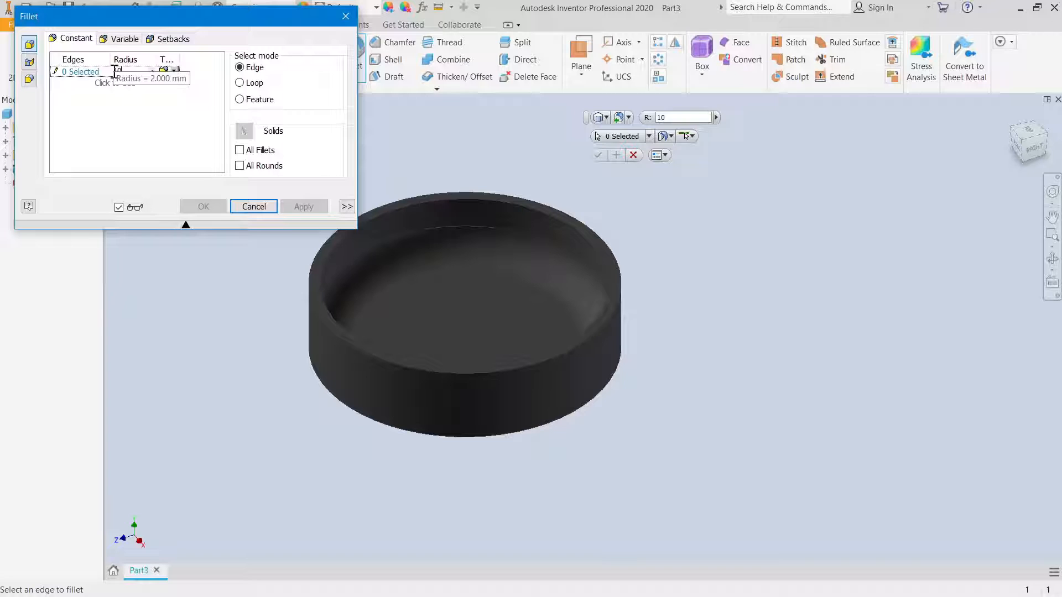
click(316, 382)
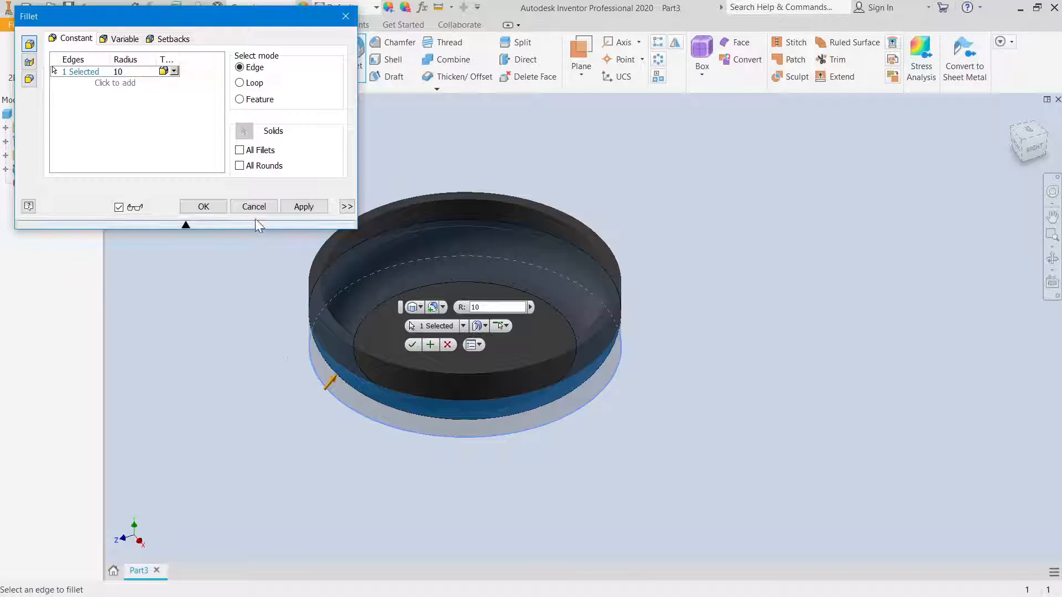
click(299, 209)
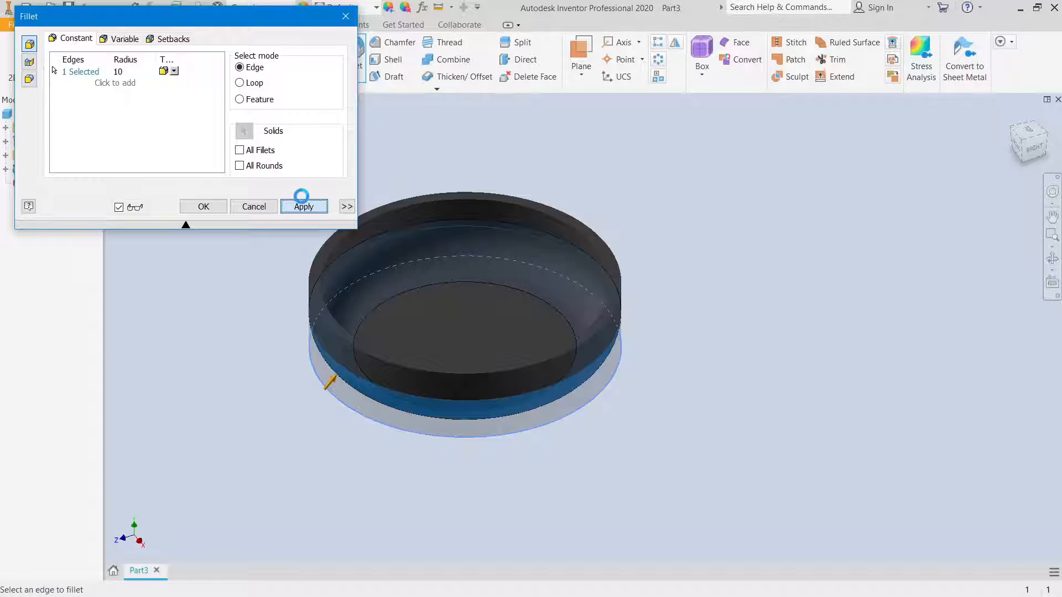
click(252, 208)
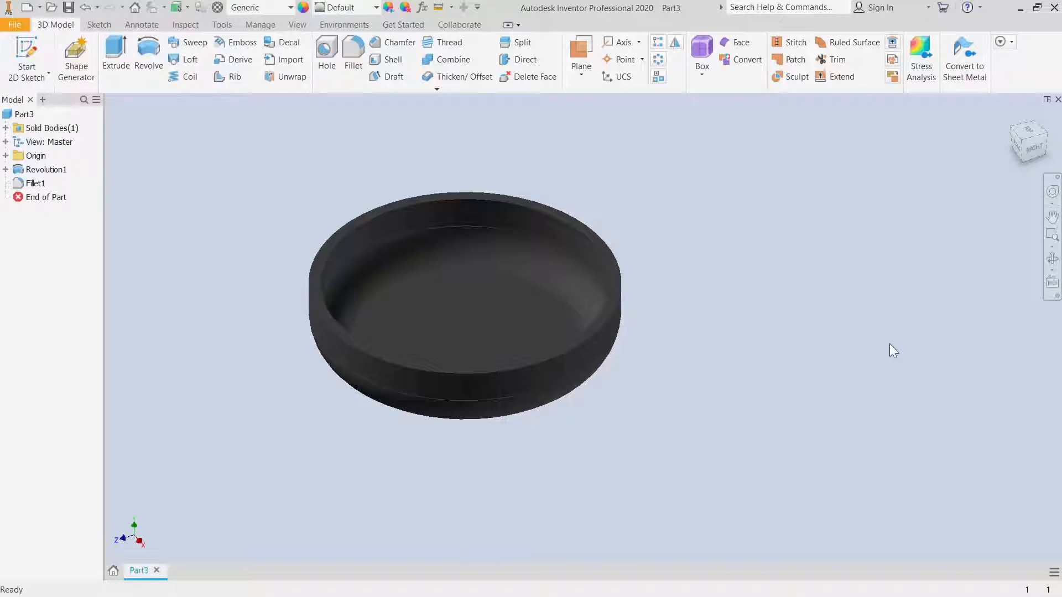
Turn the cup to show its underside and remove the fillet on the outer bottom edge
click(1052, 259)
drag(467, 343, 479, 206)
right_click(479, 207)
click(556, 213)
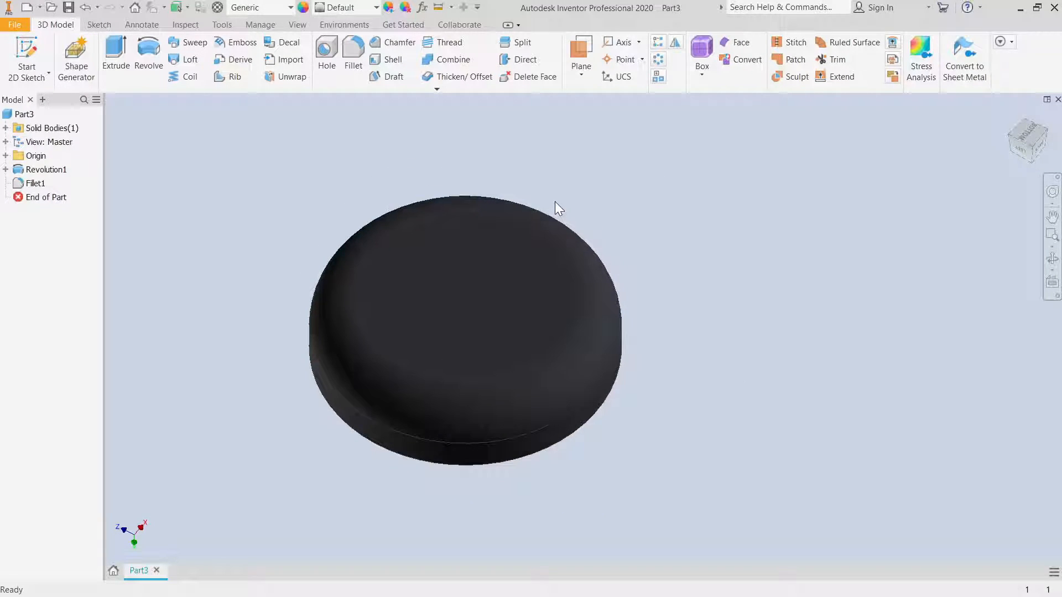
right_click(35, 187)
click(60, 203)
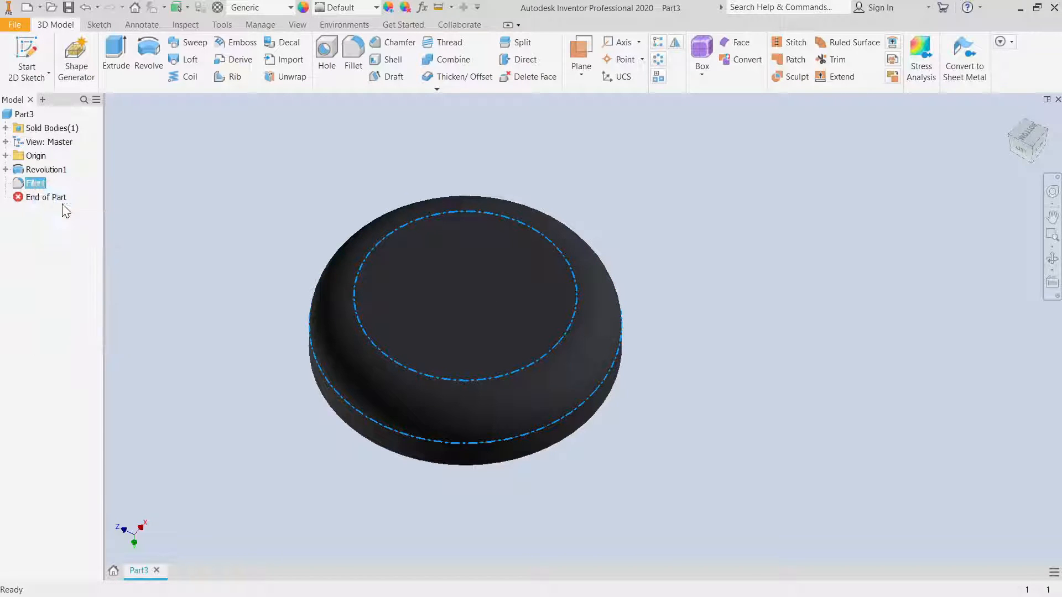
Start a sketch on the cup's bottom face and draw a 1.75 mm radius circle on the vertical axis, about 19 mm above the centre
click(537, 284)
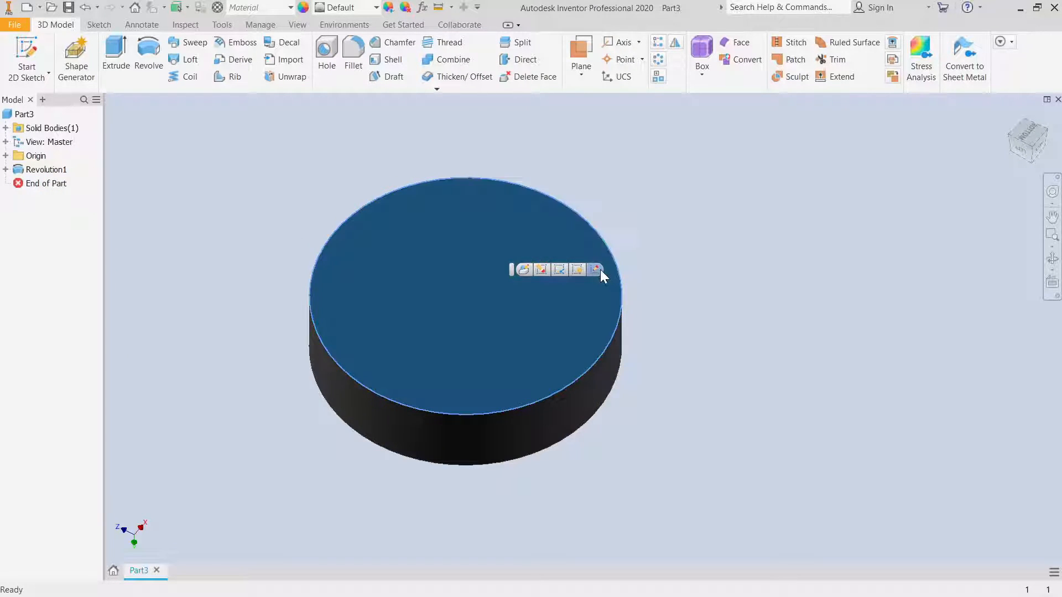
click(596, 270)
click(151, 49)
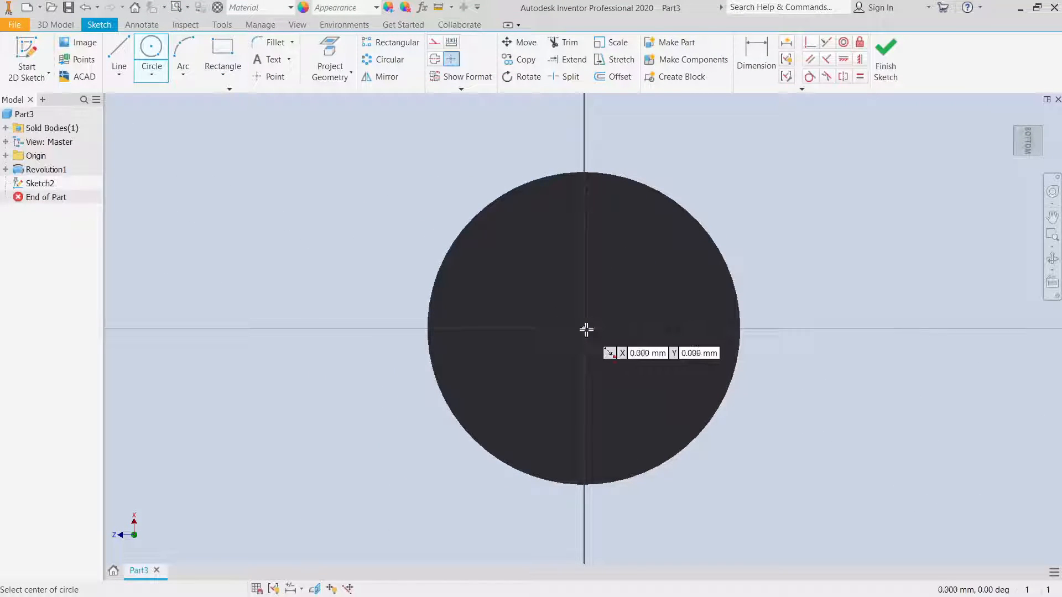
click(586, 246)
right_click(592, 246)
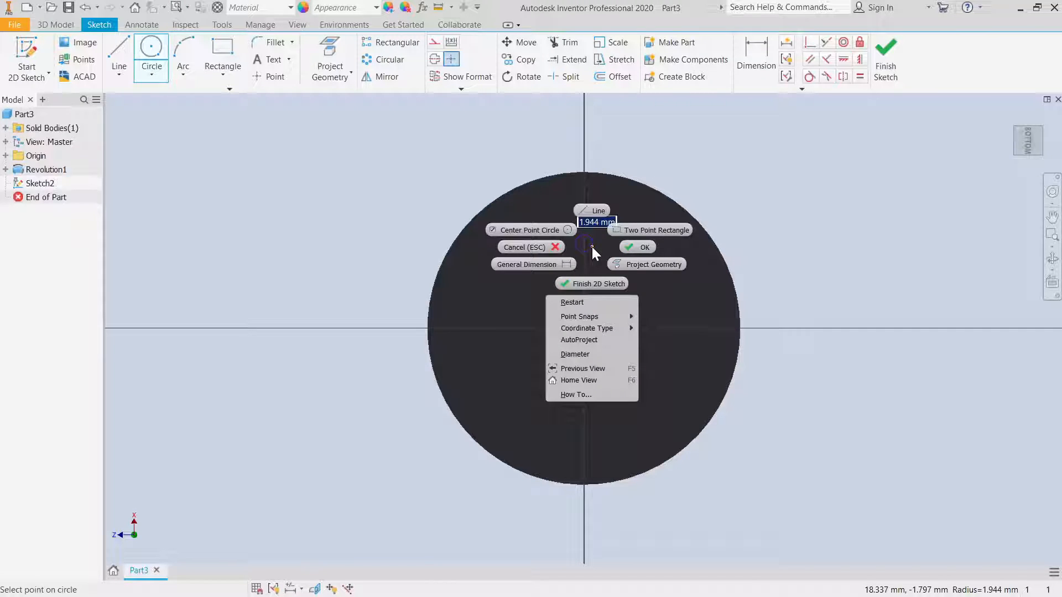
click(592, 249)
text(1.75)
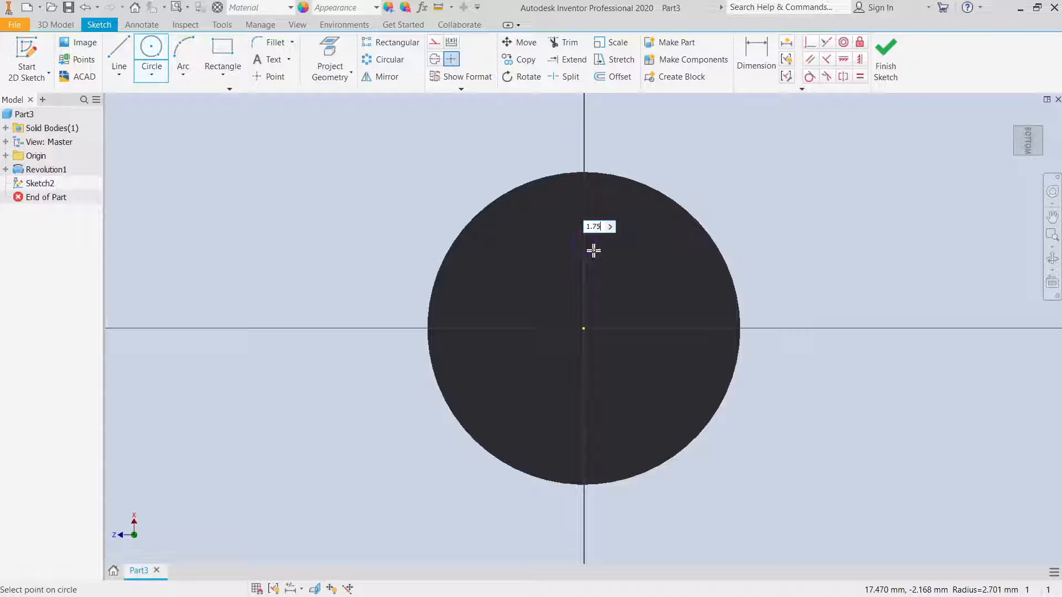
key(Return)
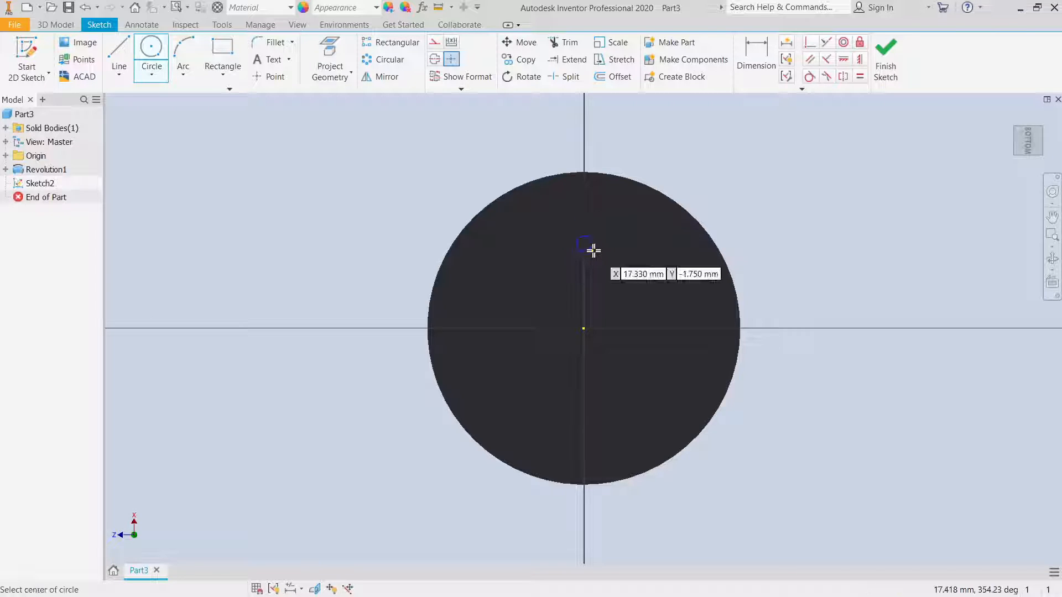
right_click(711, 166)
click(751, 161)
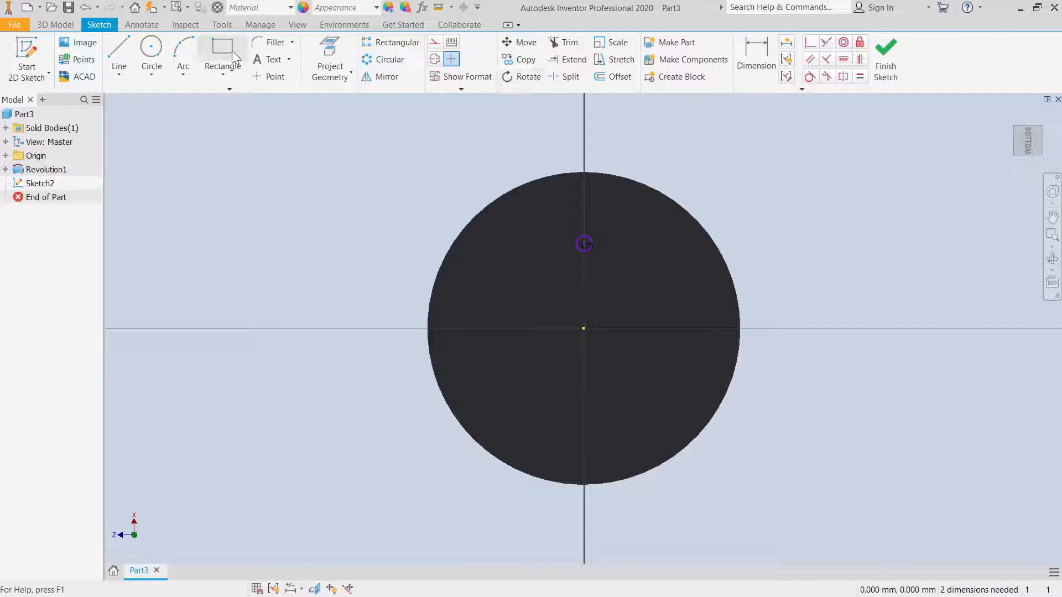
Turn on construction format for new sketch lines
click(119, 56)
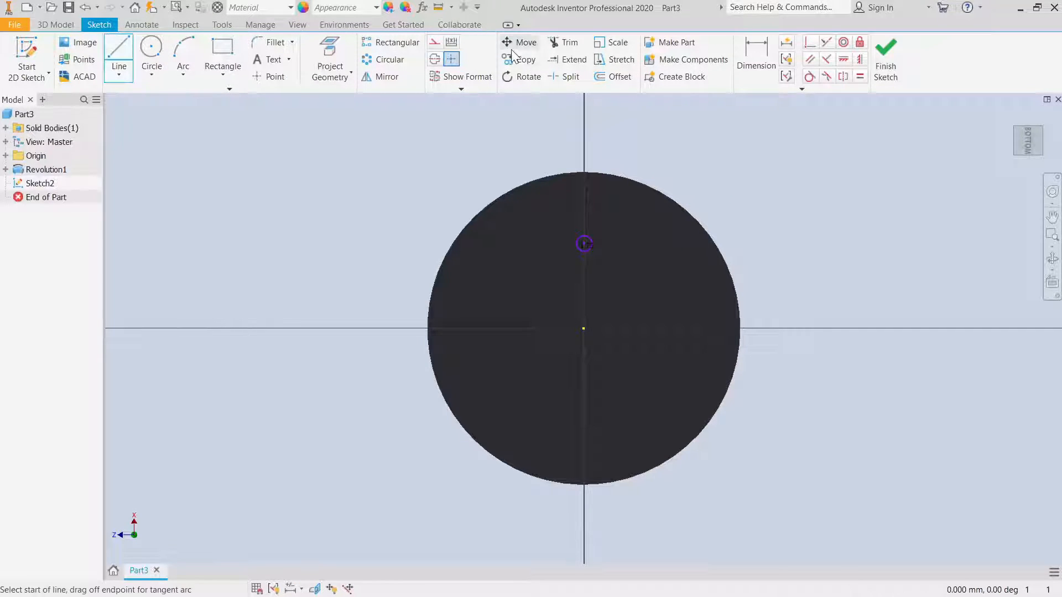
click(435, 42)
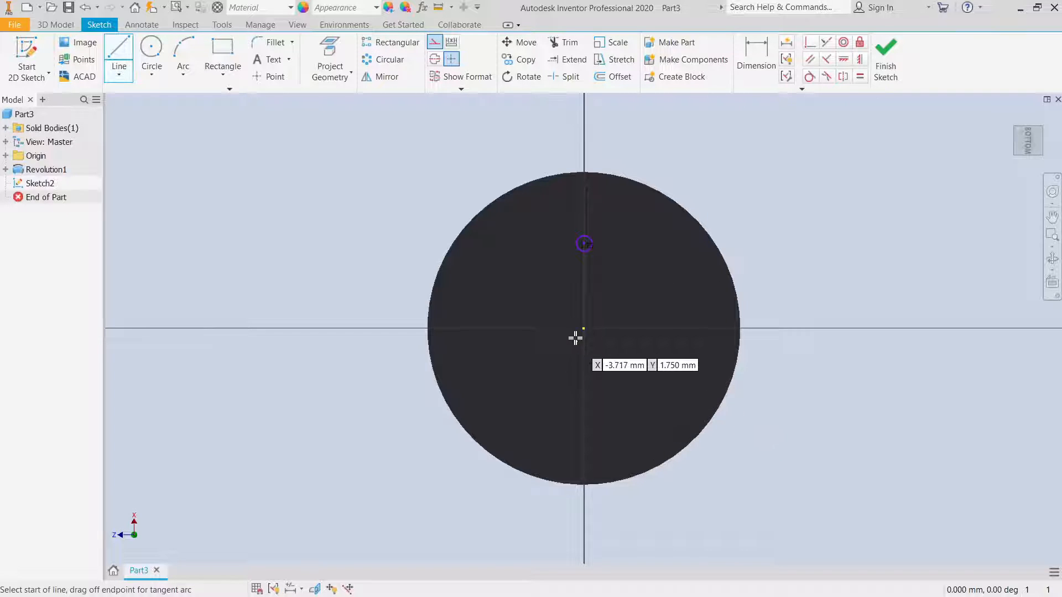
click(584, 328)
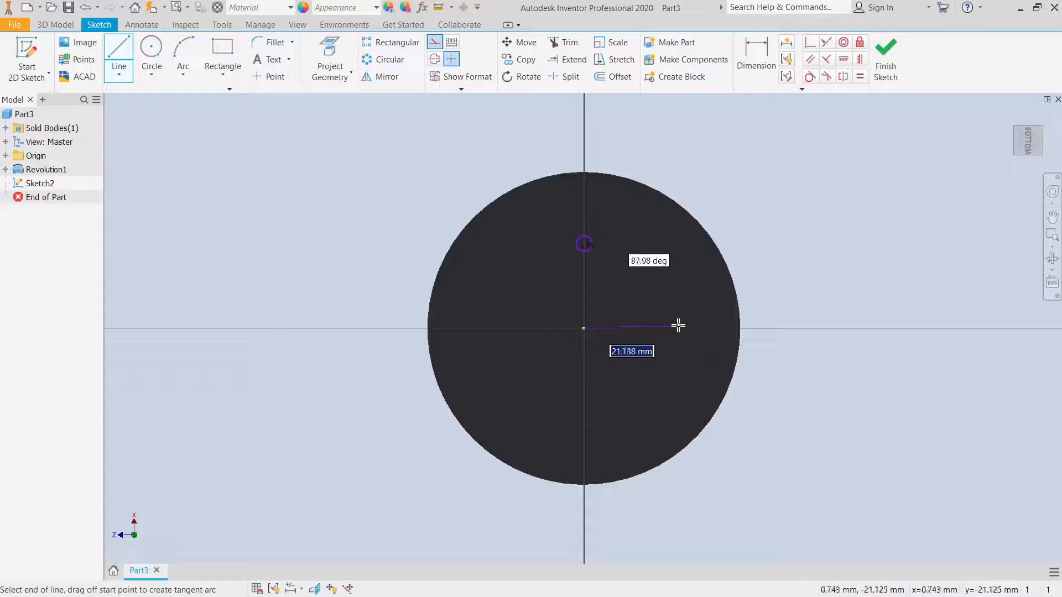
right_click(679, 327)
key(Escape)
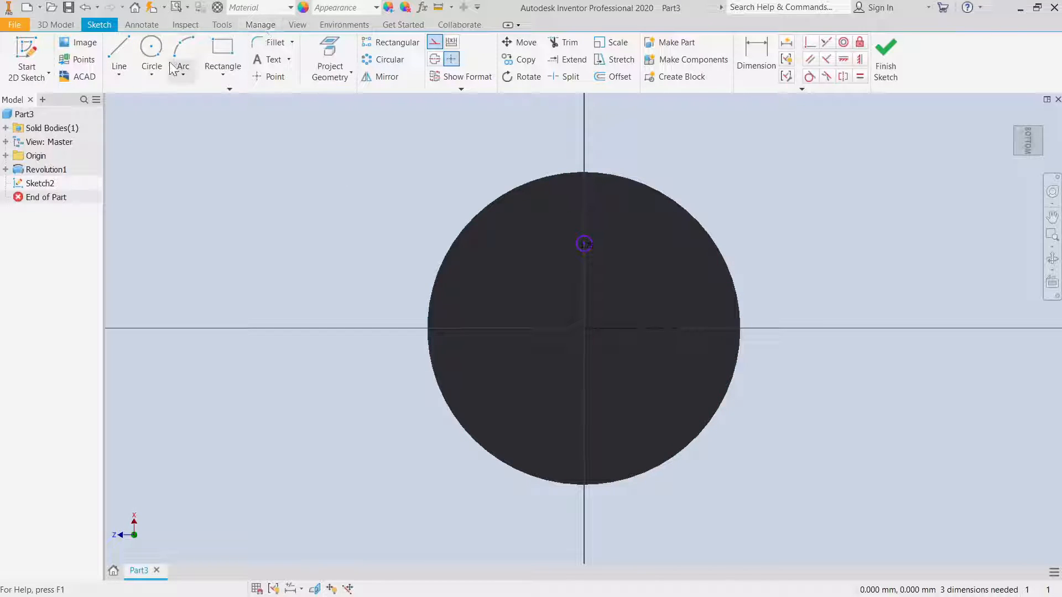
Draw a vertical construction line from the sketch centre to the small circle's centre
click(119, 55)
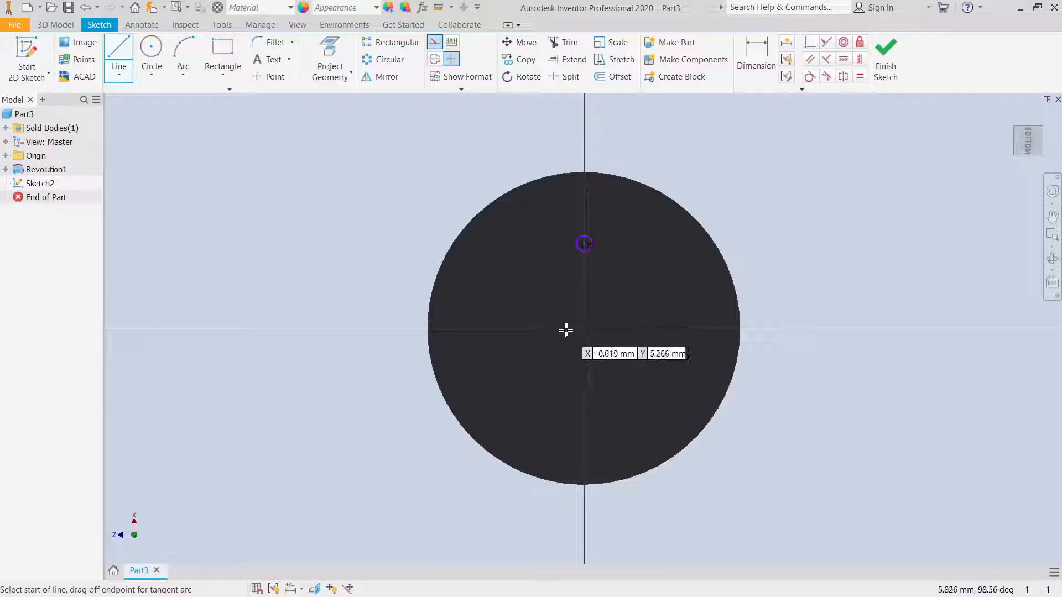
click(584, 329)
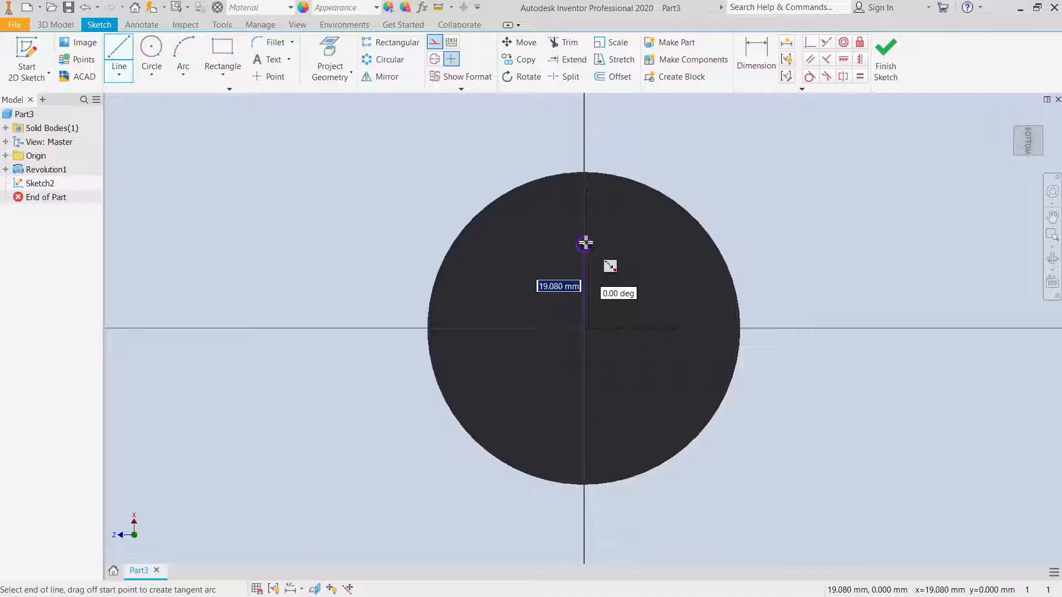
click(584, 243)
right_click(619, 240)
click(620, 241)
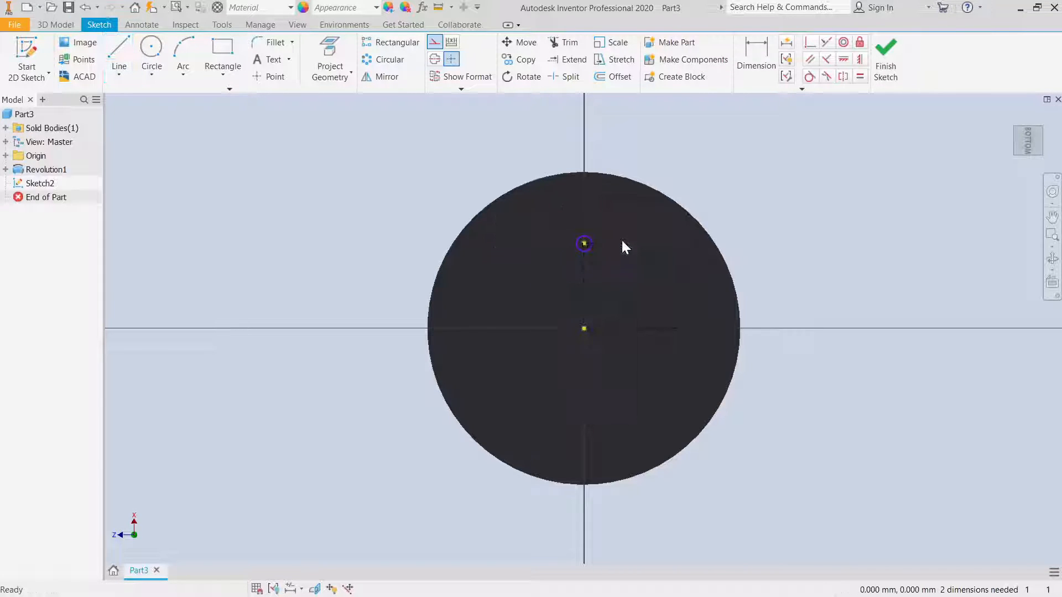
Dimension the construction line between the sketch centre and the small circle to 20 mm
click(757, 58)
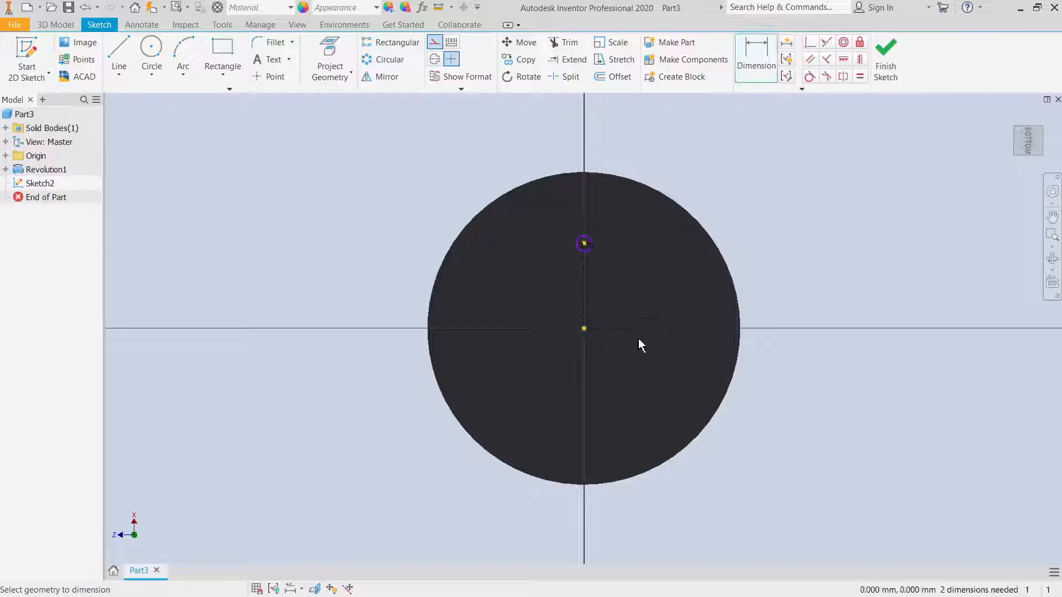
click(585, 296)
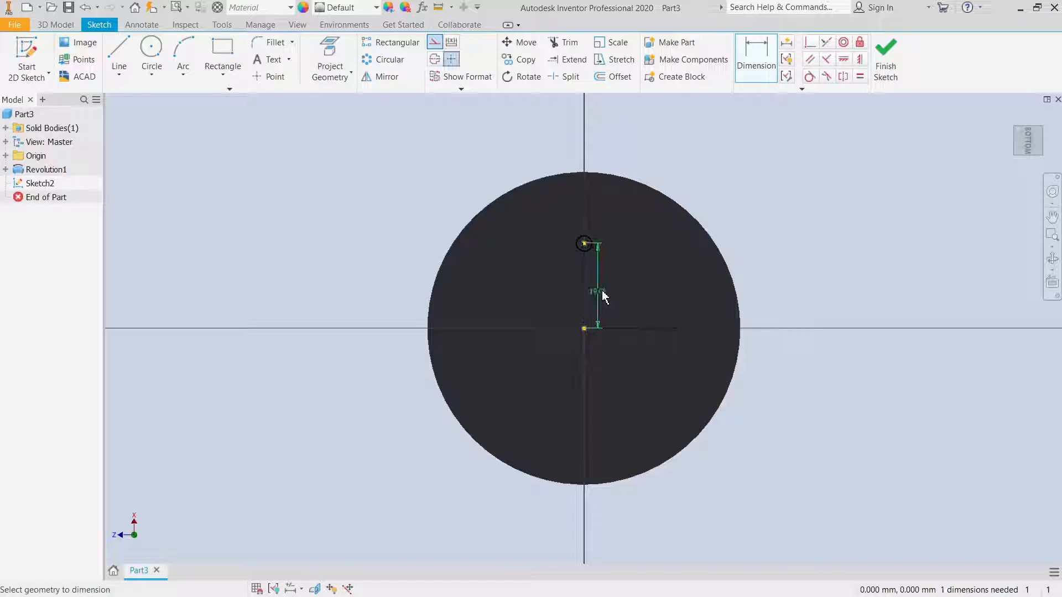
click(602, 294)
text(20)
key(Return)
right_click(743, 198)
click(799, 192)
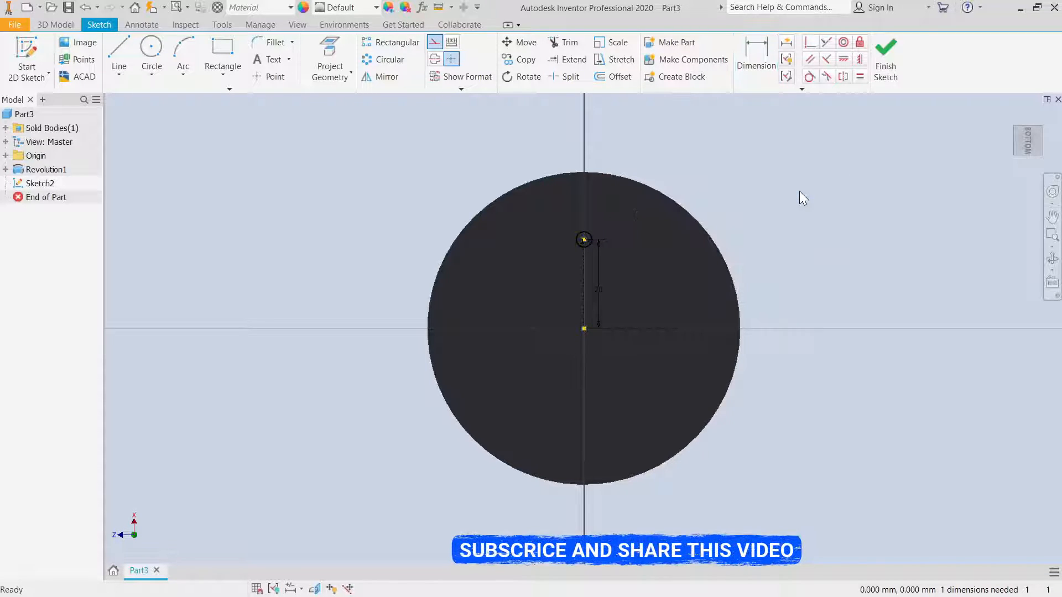
Mirror the small circle about the horizontal construction line through the sketch centre
click(382, 77)
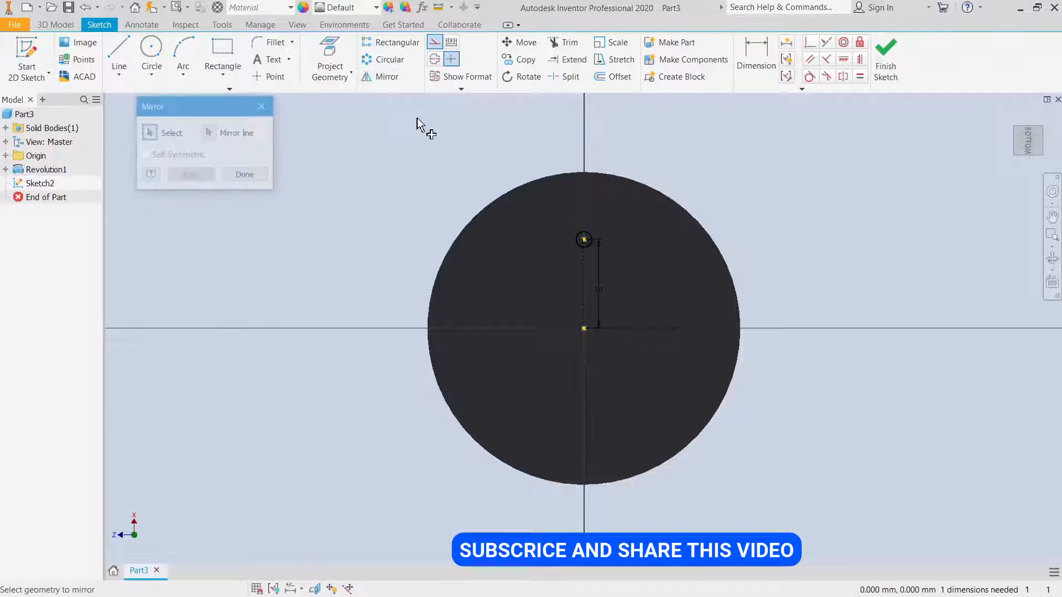
click(577, 245)
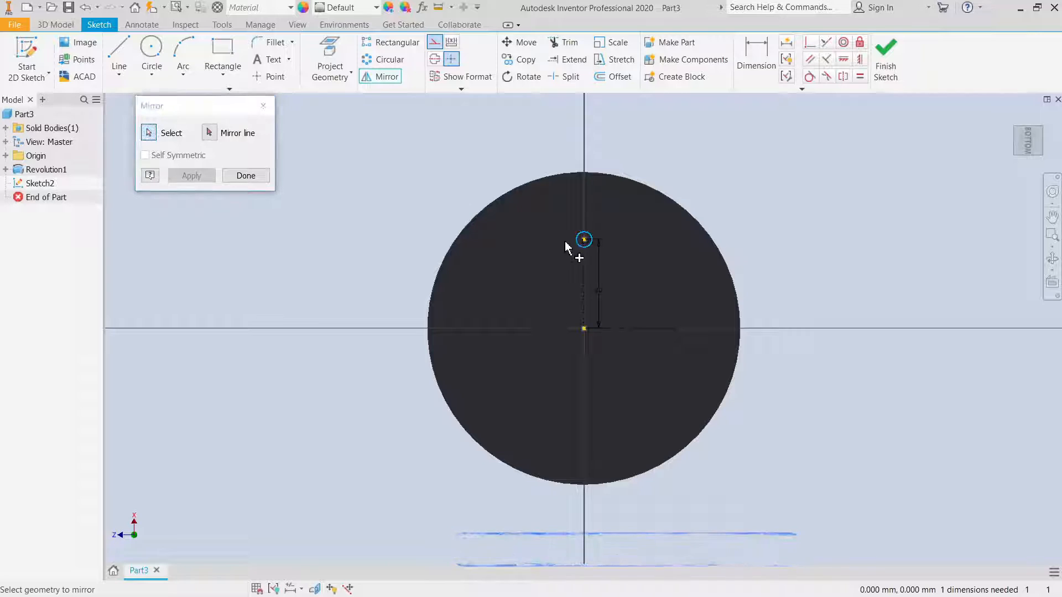
click(209, 133)
click(602, 328)
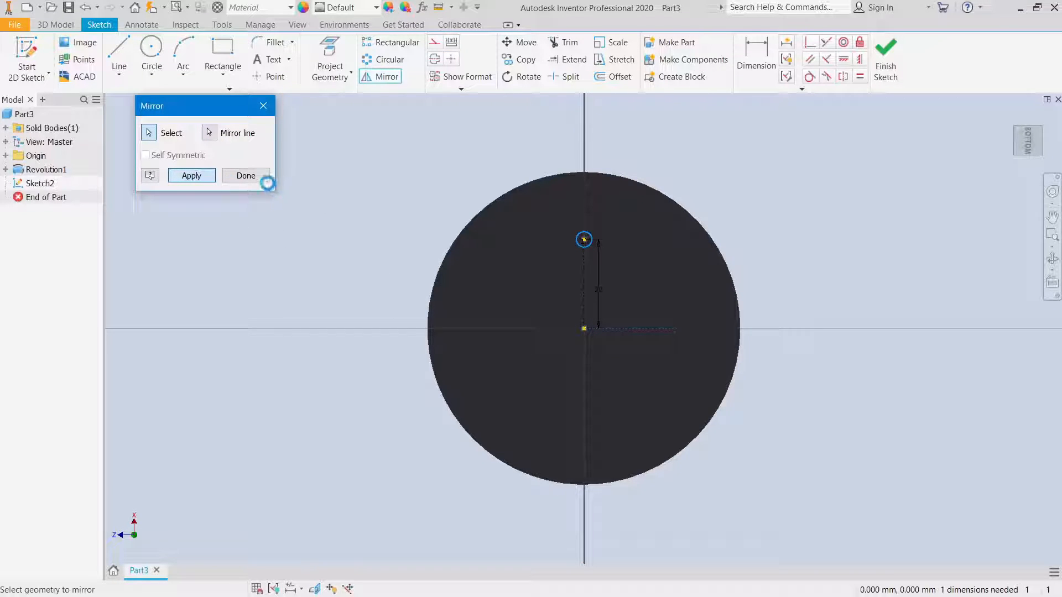
click(258, 178)
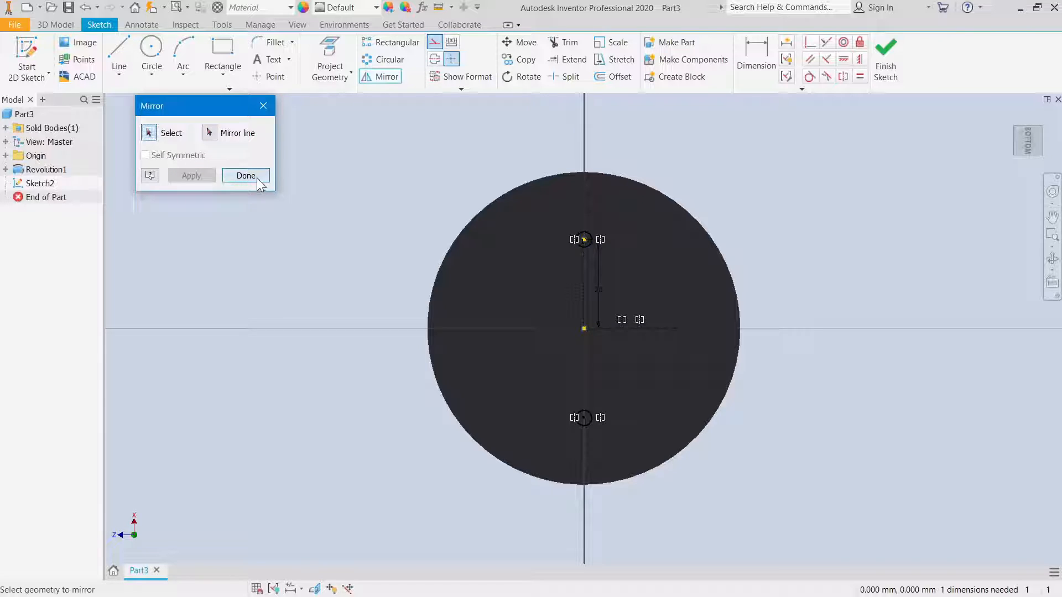
With construction format off, draw two vertical lines joining the small circles, one along each side, to outline a slot
click(119, 56)
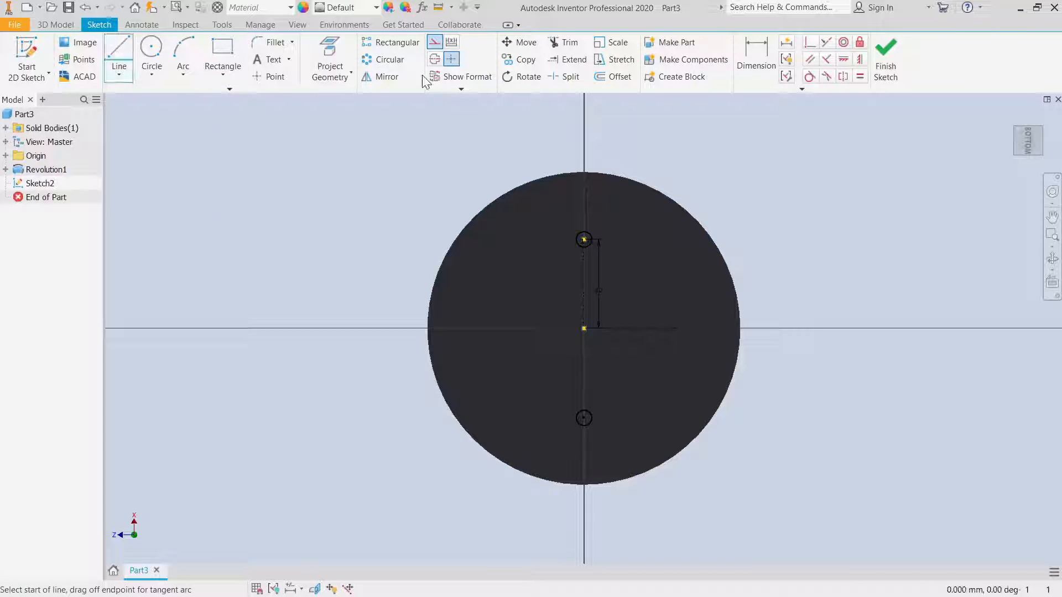
click(576, 418)
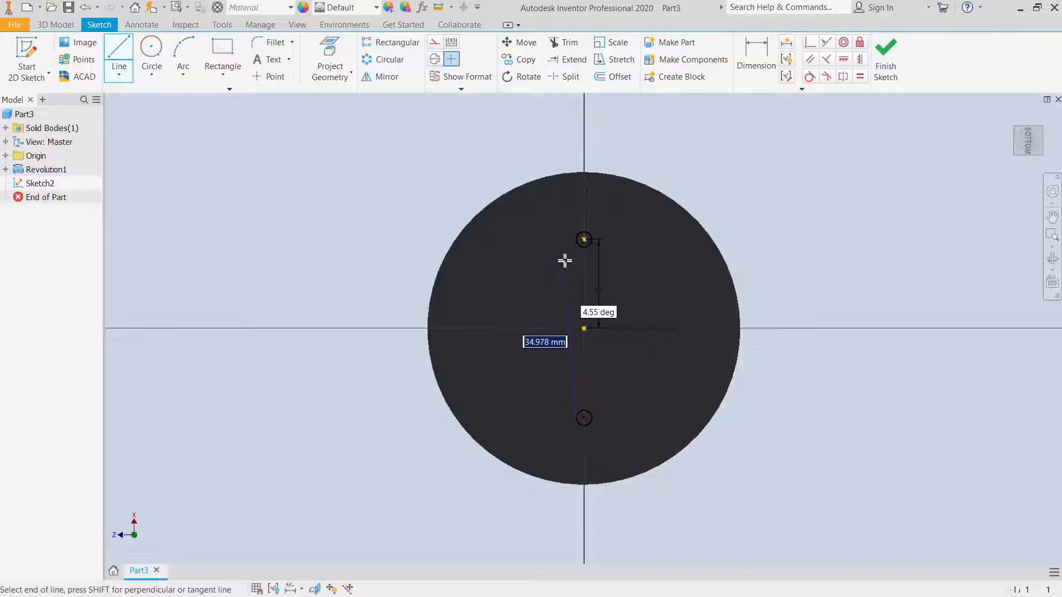
click(575, 239)
right_click(576, 238)
click(579, 204)
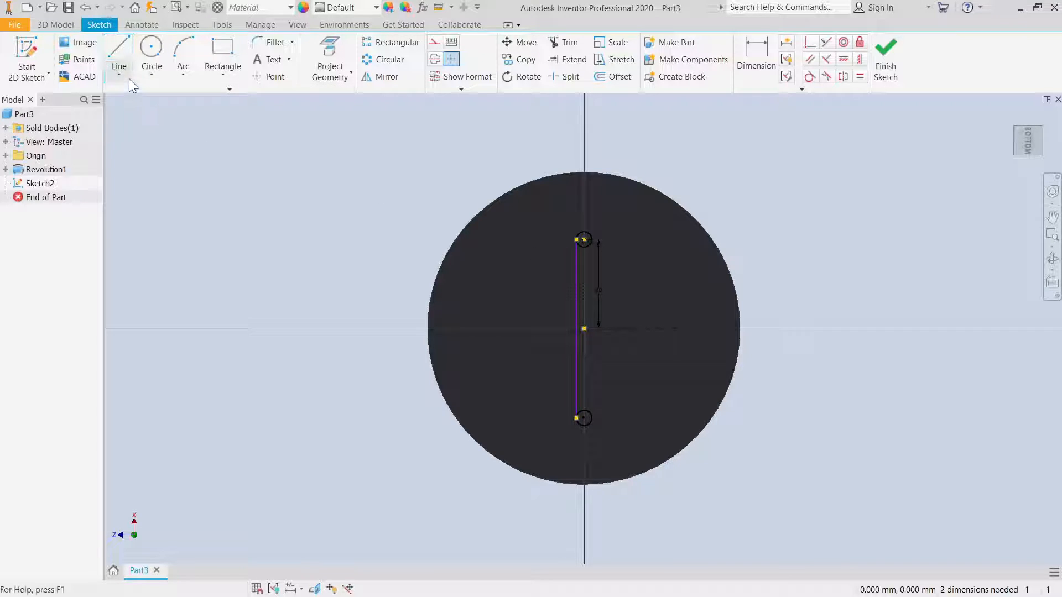
click(121, 52)
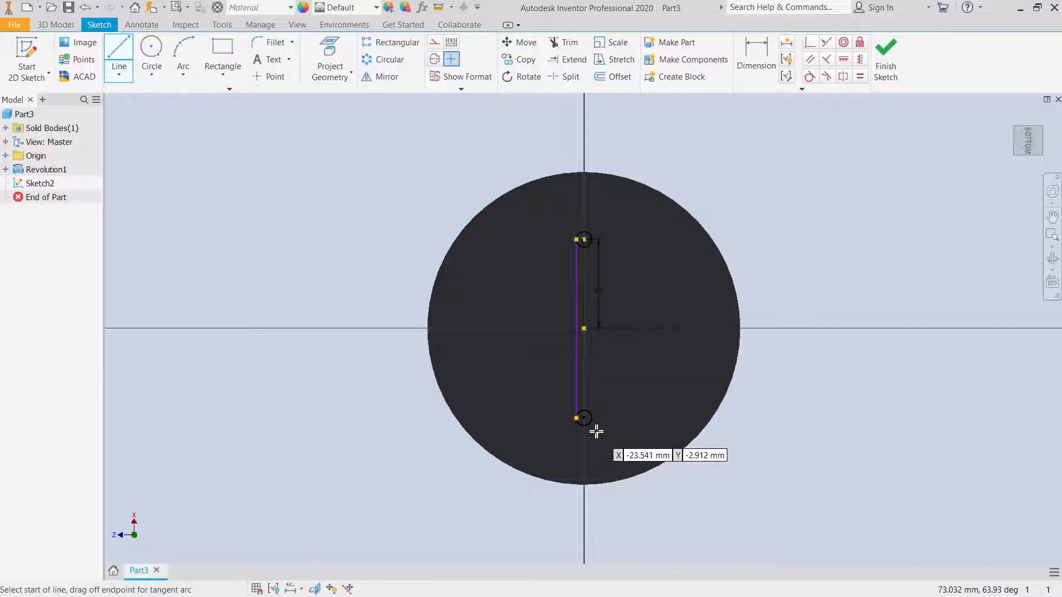
click(586, 418)
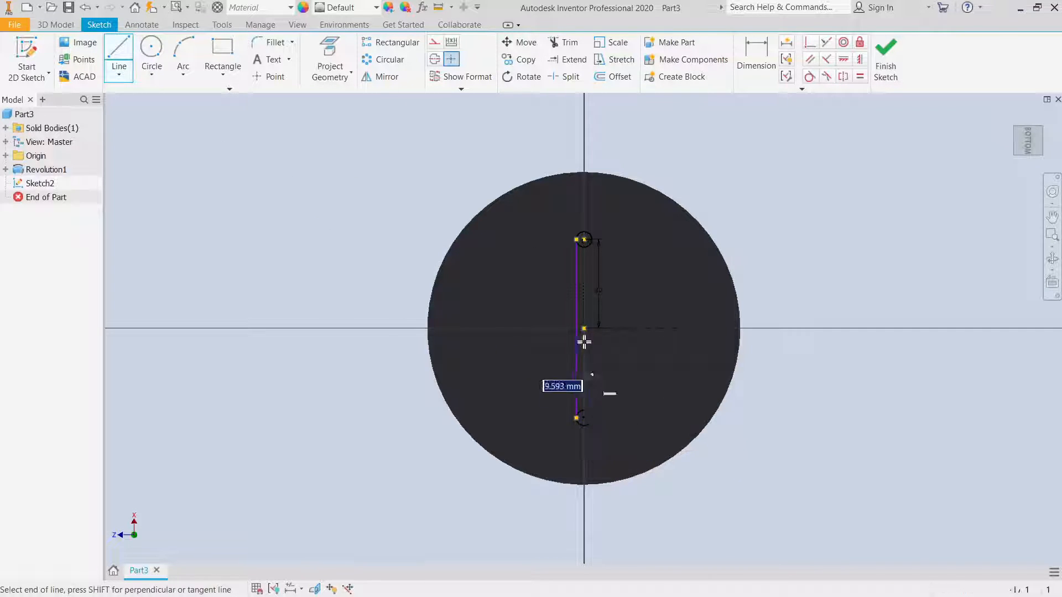
click(592, 239)
right_click(592, 240)
click(633, 242)
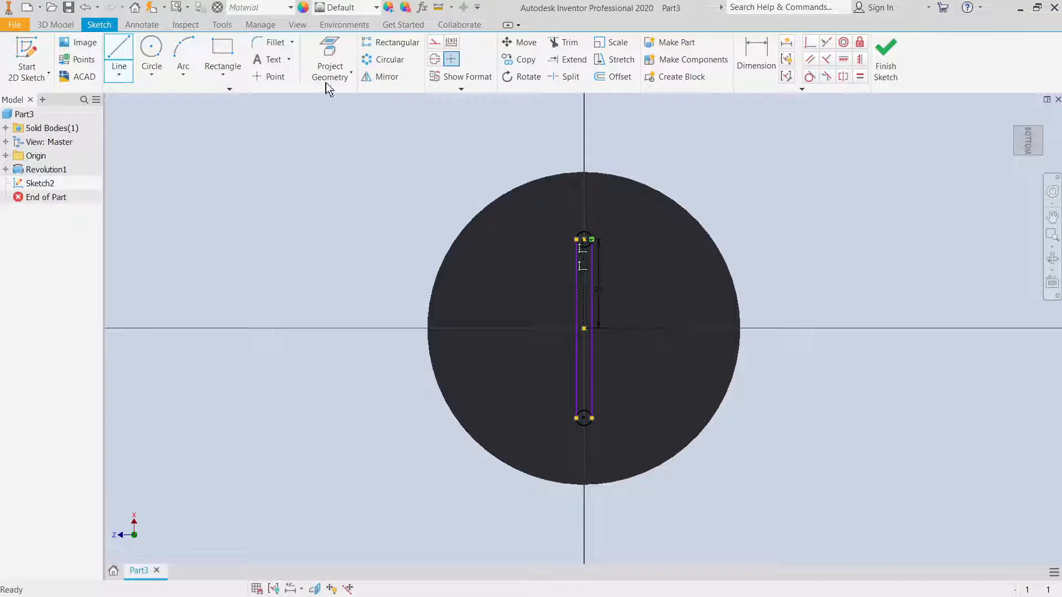
Apply tangent constraints between the lower small circle and each of the two vertical lines
click(564, 44)
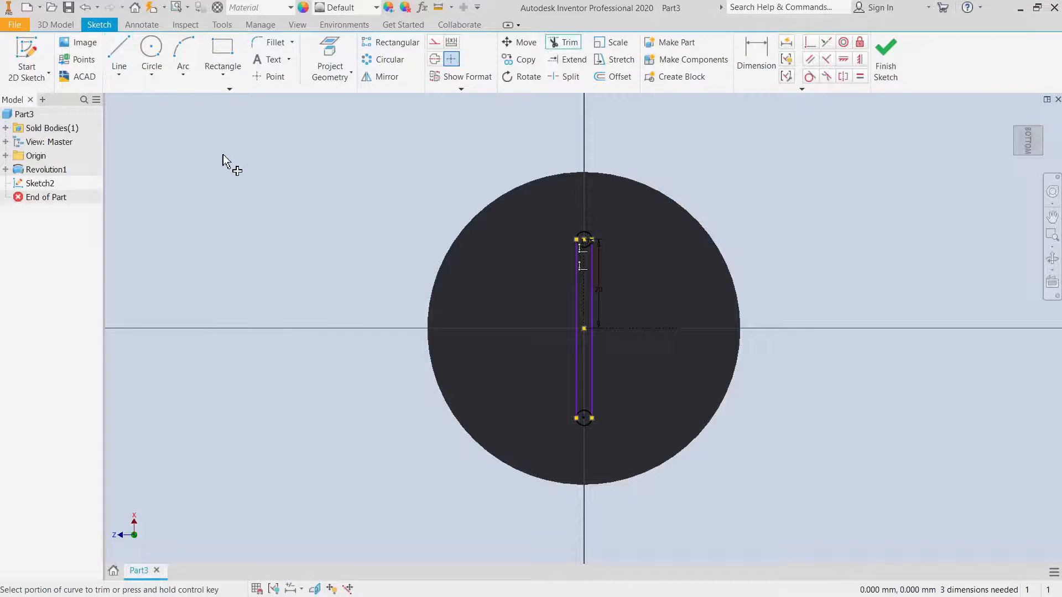
click(810, 77)
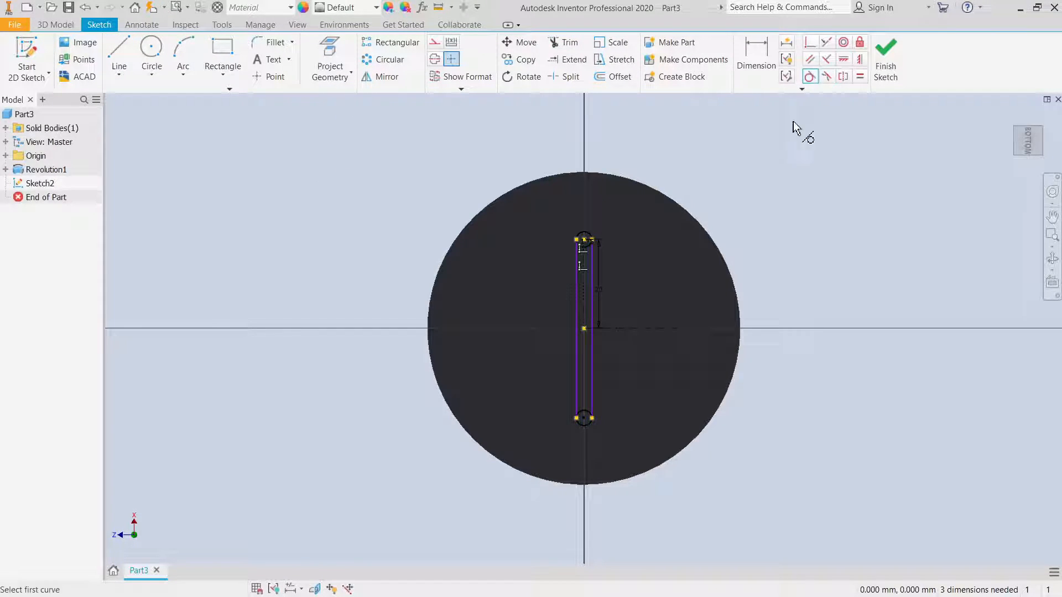
click(592, 410)
click(589, 414)
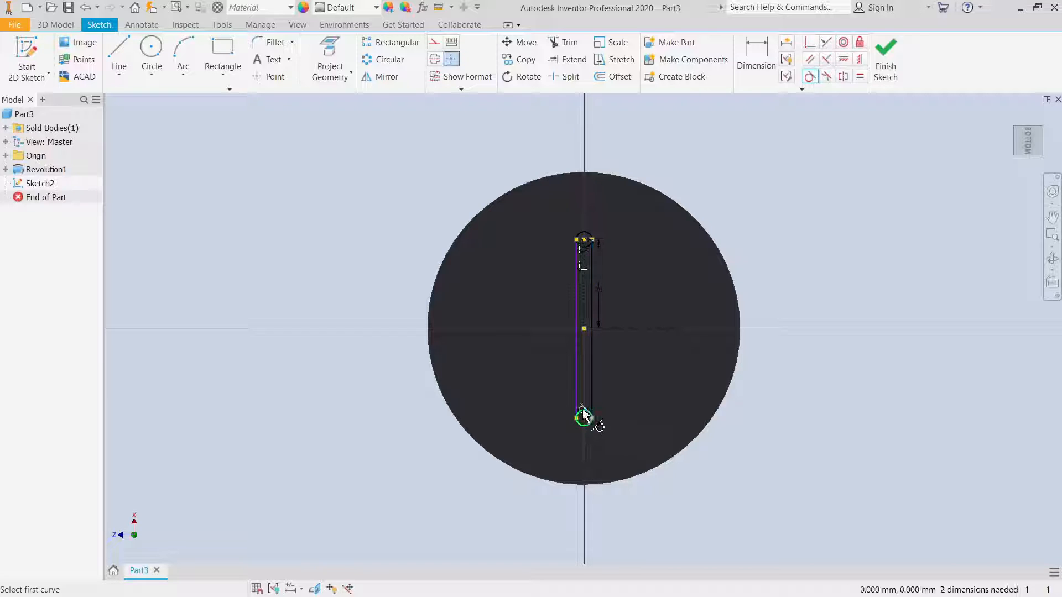
click(576, 401)
click(581, 411)
right_click(284, 221)
click(315, 218)
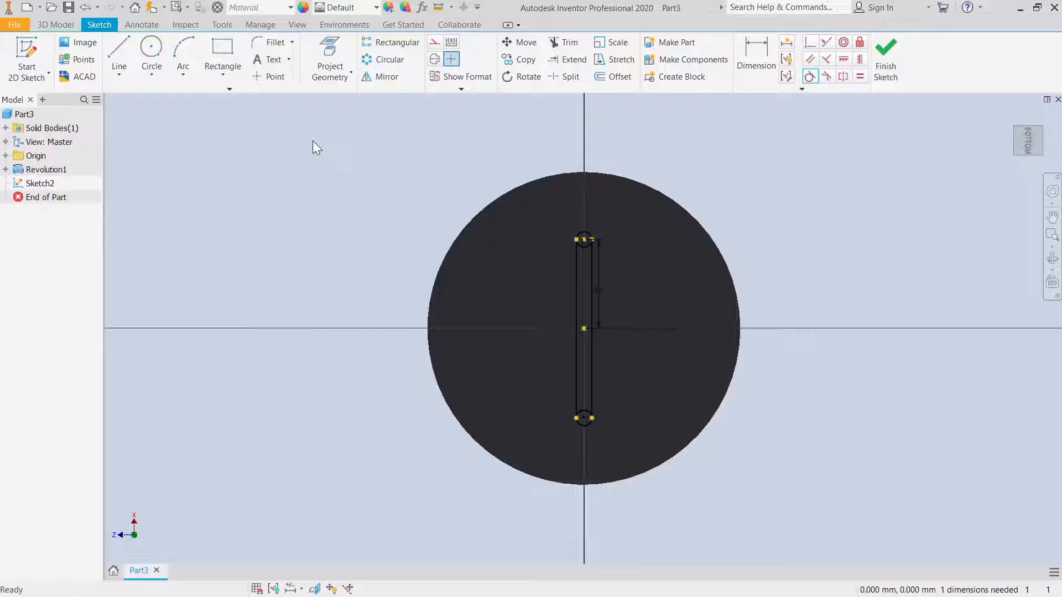
Trim the inner arcs of both small circles to leave a closed slot outline, and finish the sketch
click(564, 42)
scroll(588, 253, down, 3)
scroll(590, 253, down, 3)
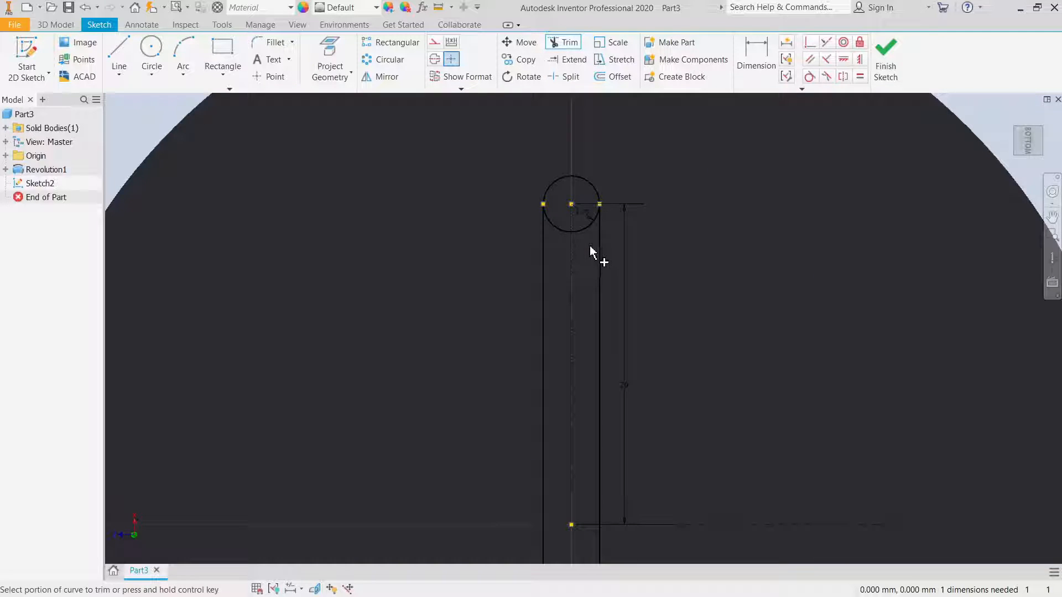
click(586, 230)
click(560, 230)
middle_drag(566, 269, 558, 65)
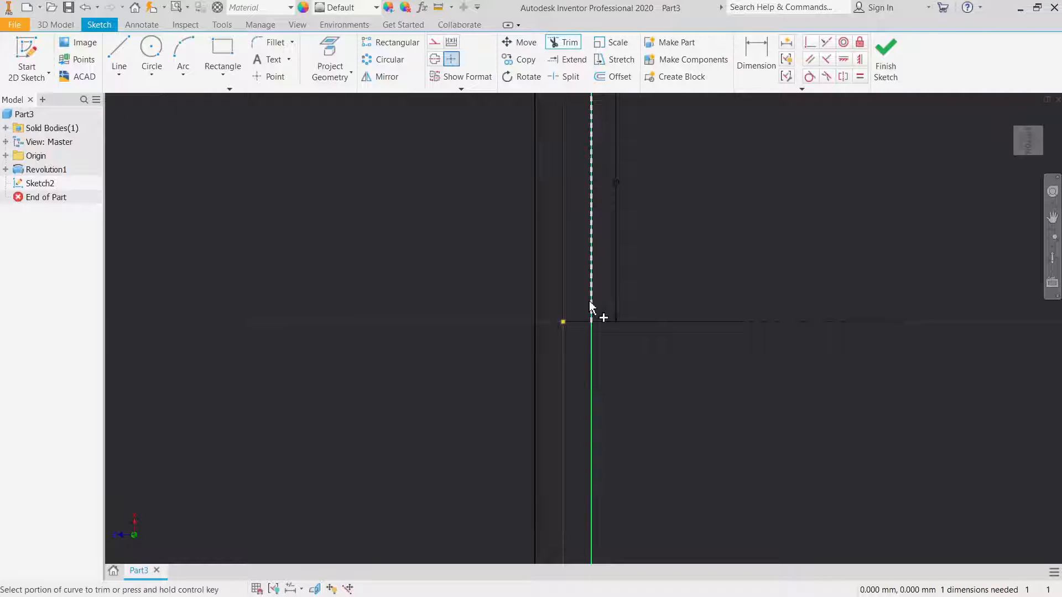
scroll(590, 306, up, 3)
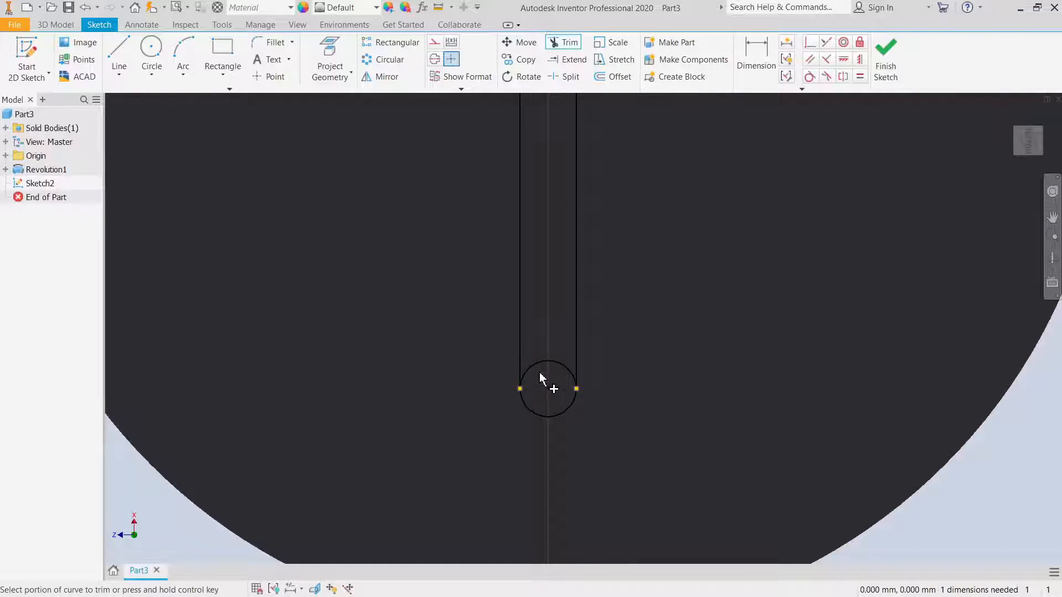
click(545, 362)
right_click(666, 271)
click(714, 273)
scroll(715, 271, down, 4)
scroll(715, 268, up, 8)
middle_drag(706, 256, 671, 299)
click(883, 60)
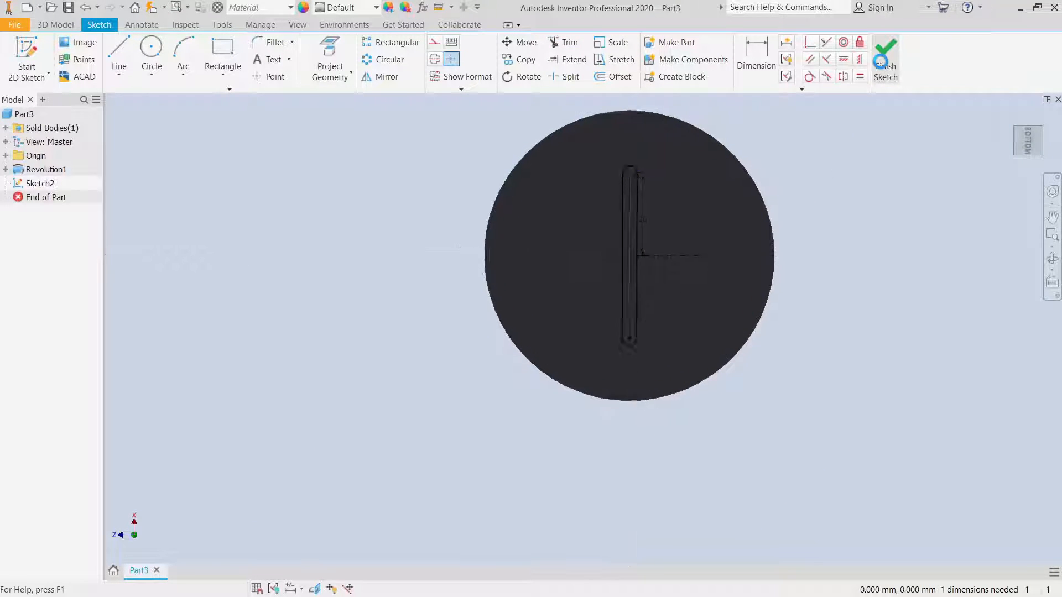
Extrude the slot profile as a 10 mm deep cut through the cup's bottom
click(123, 66)
click(211, 281)
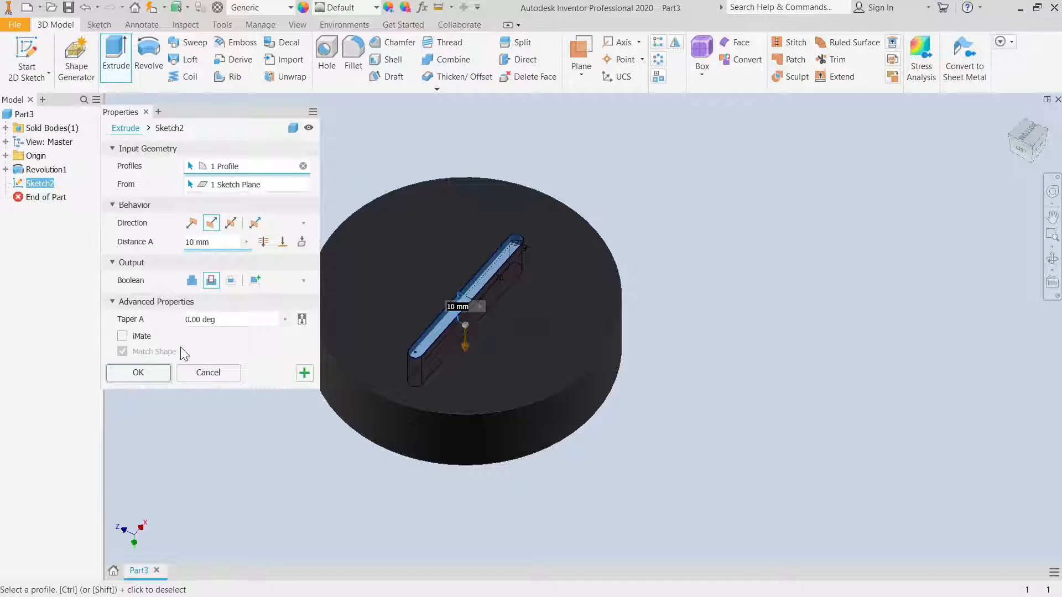
click(1052, 247)
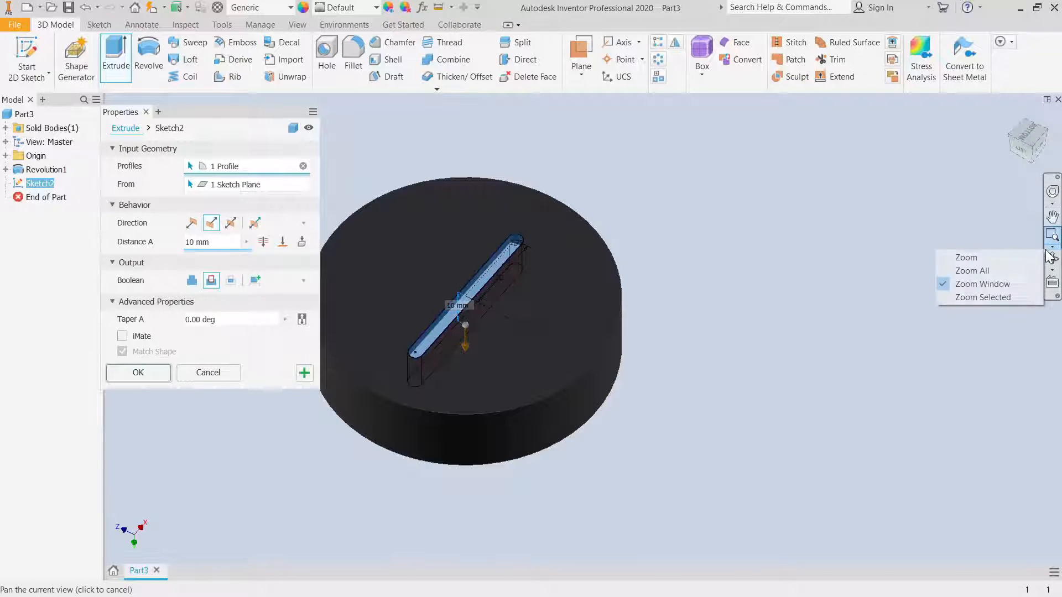
click(1053, 258)
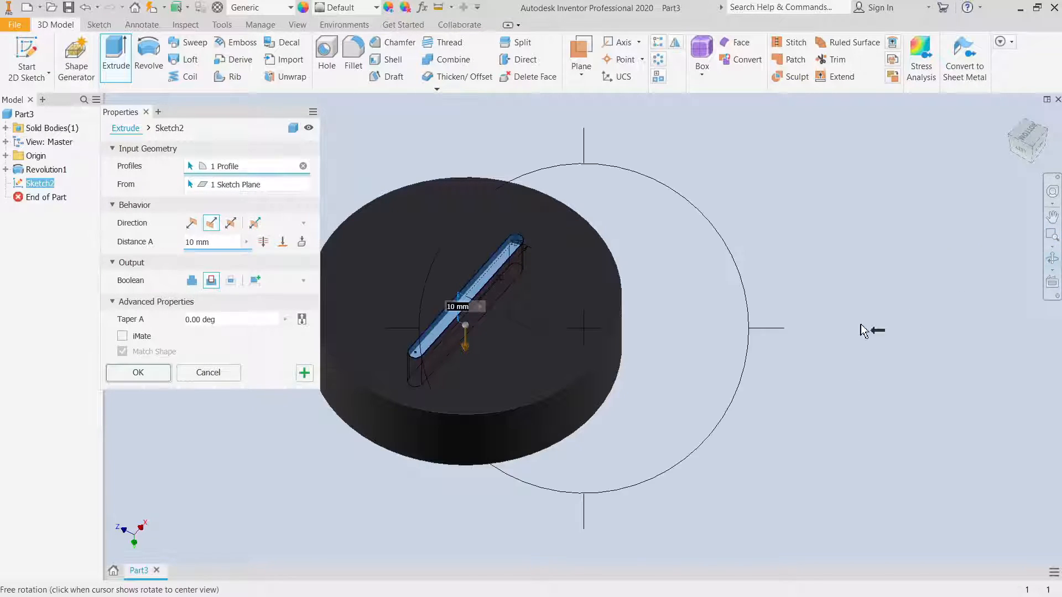
drag(497, 360, 489, 265)
click(152, 377)
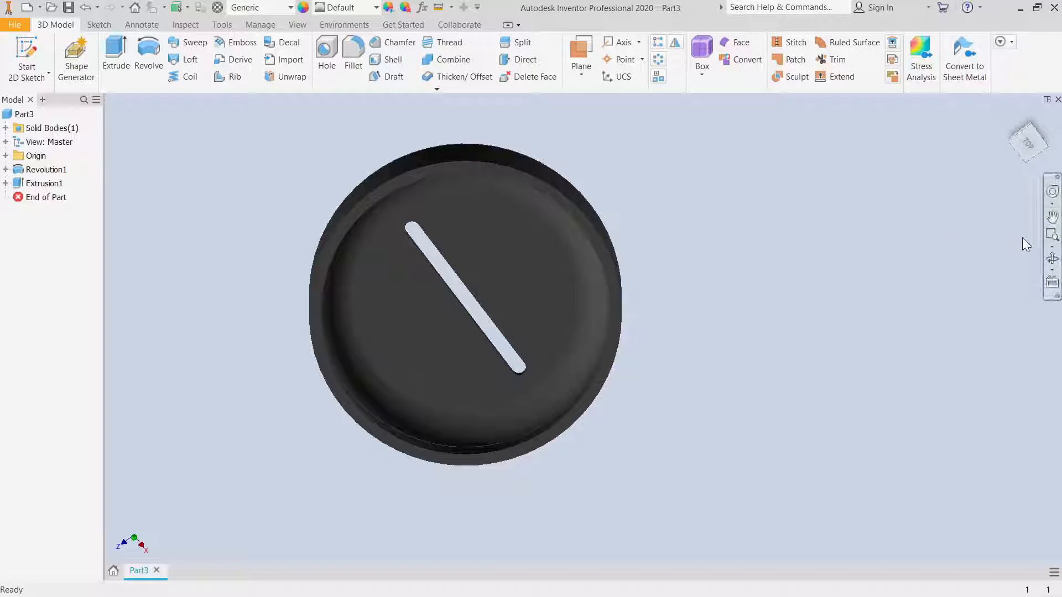
Create a rectangular pattern of the slot cut with 4 occurrences spaced 6 mm apart, using the XY Plane as direction
click(1052, 258)
drag(737, 318, 476, 373)
right_click(466, 299)
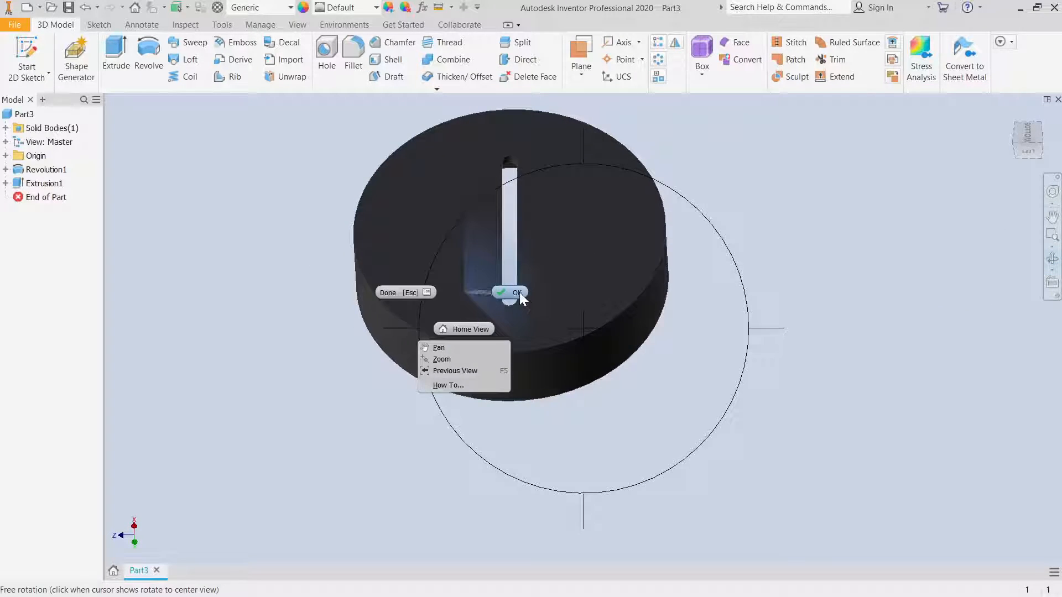
click(517, 292)
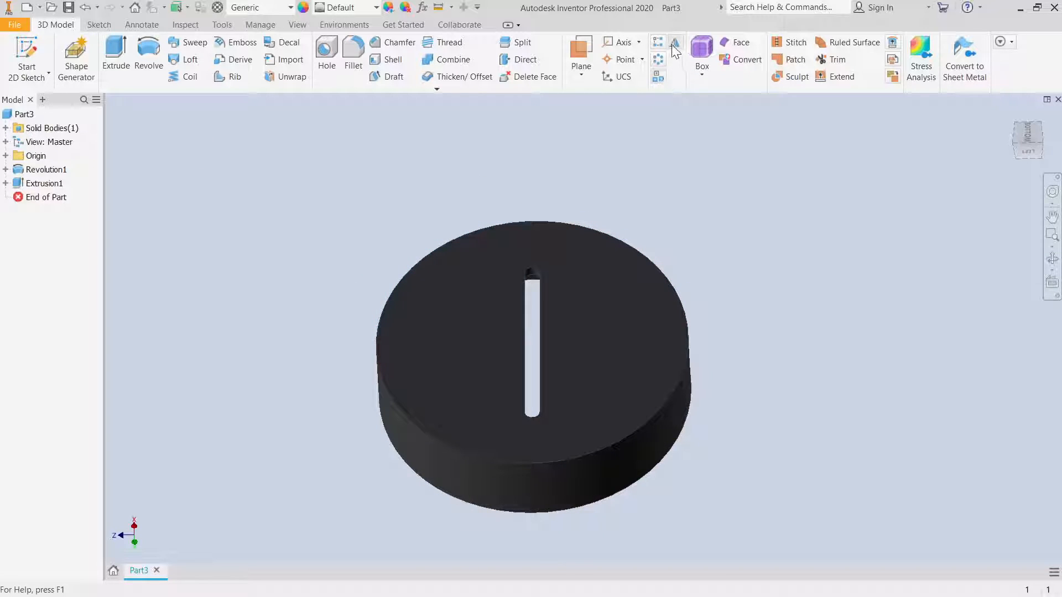
click(658, 43)
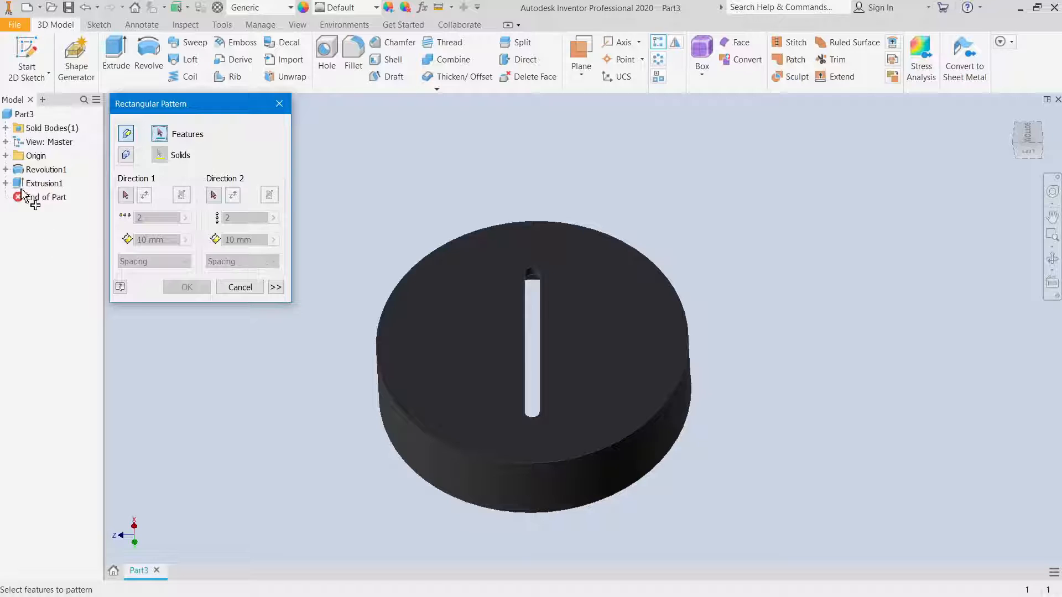
click(40, 184)
click(126, 196)
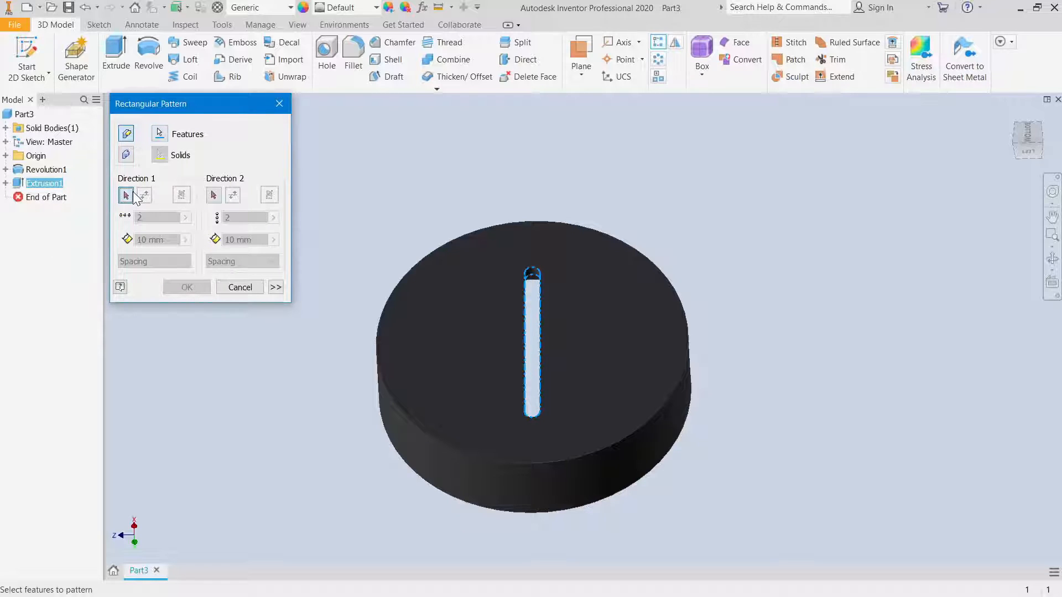
click(6, 156)
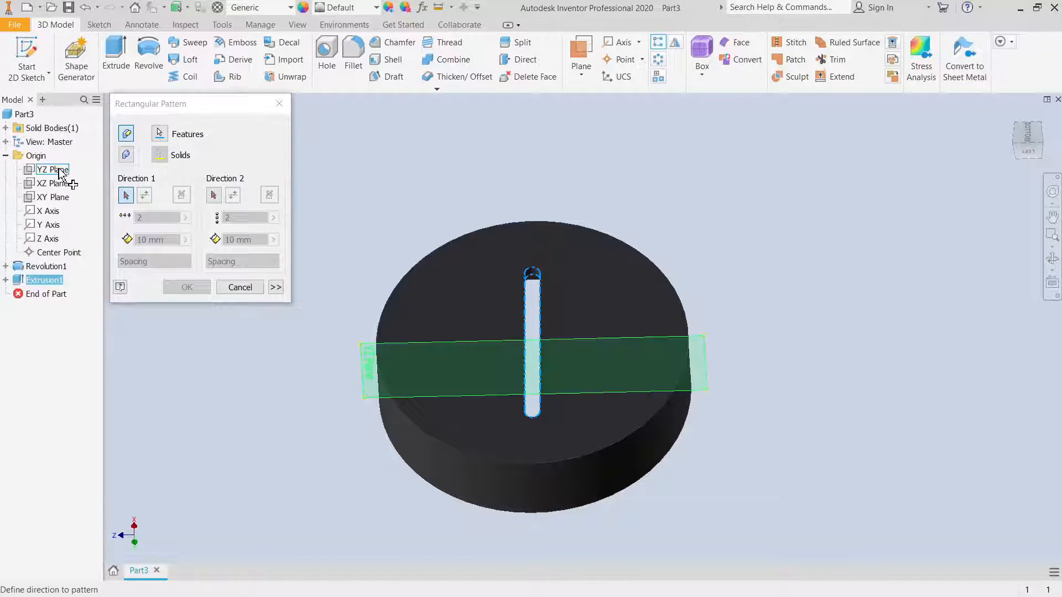
click(51, 198)
click(150, 239)
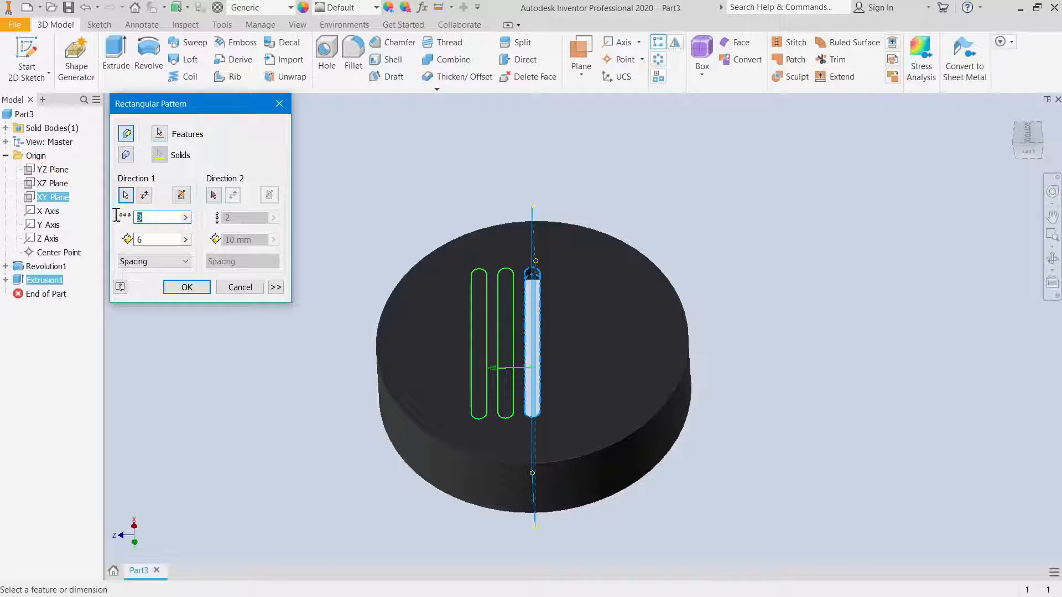
text(4)
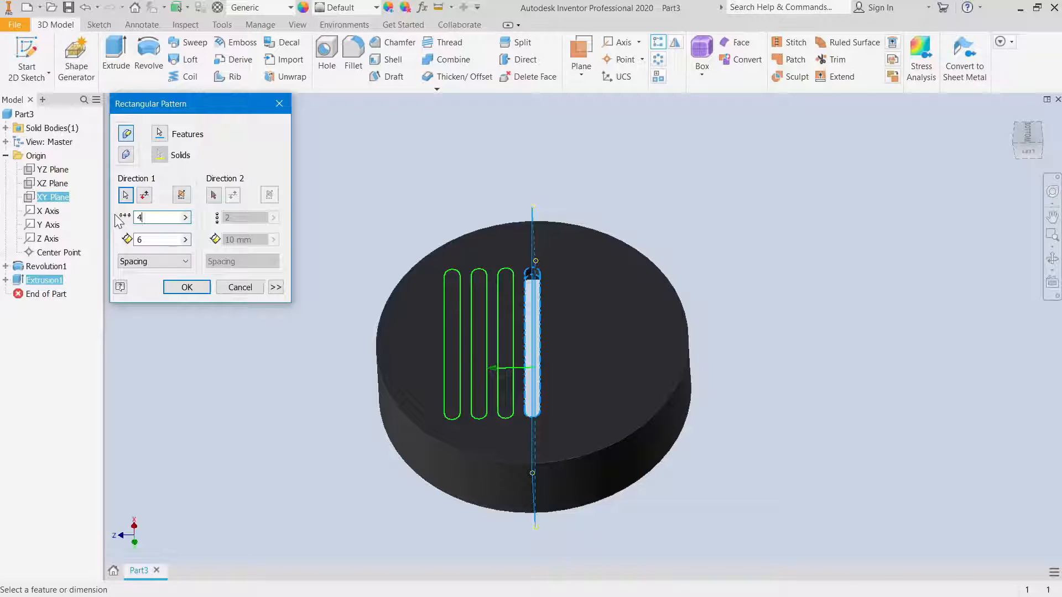
click(180, 285)
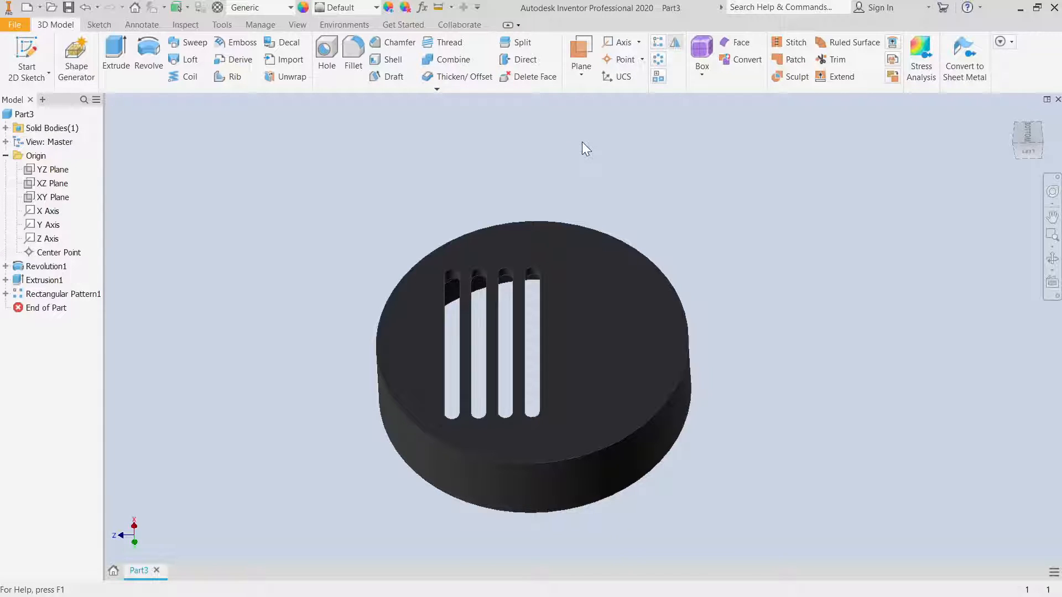
Mirror the slot cut and its rectangular pattern about the XY Plane
click(59, 295)
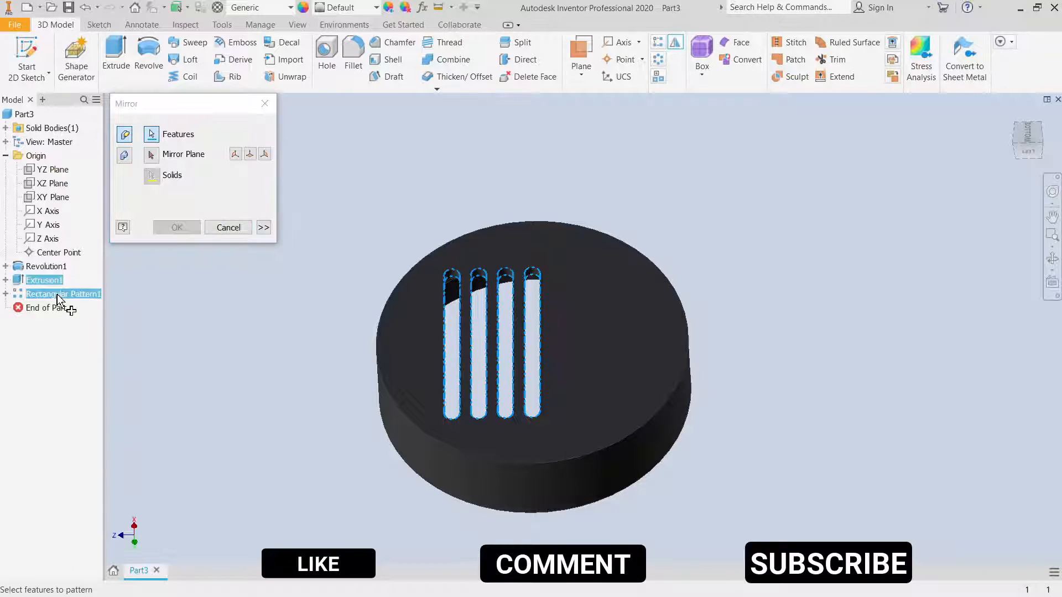
click(155, 158)
click(59, 200)
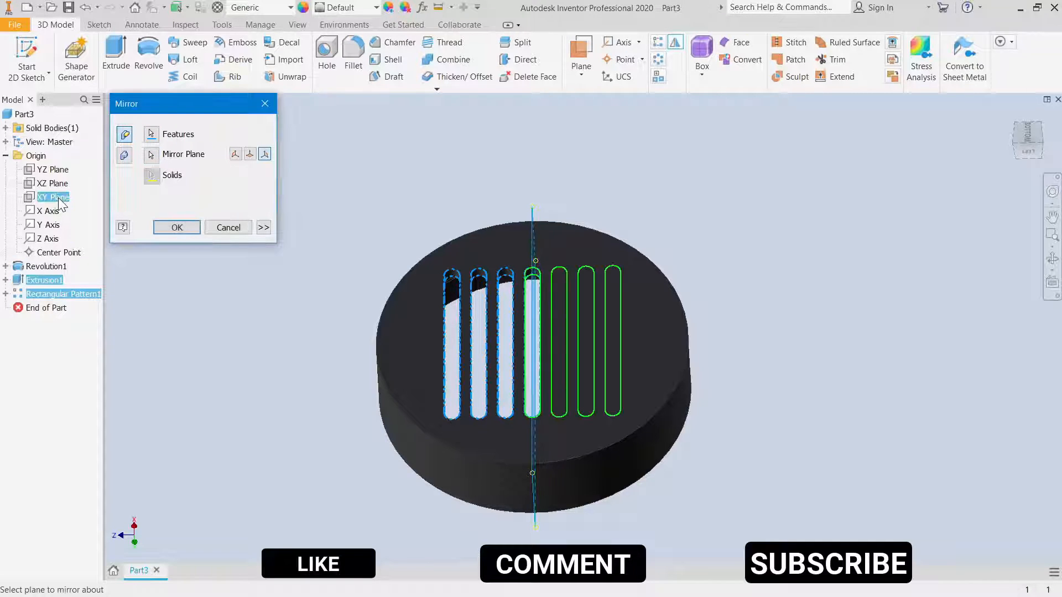
click(176, 227)
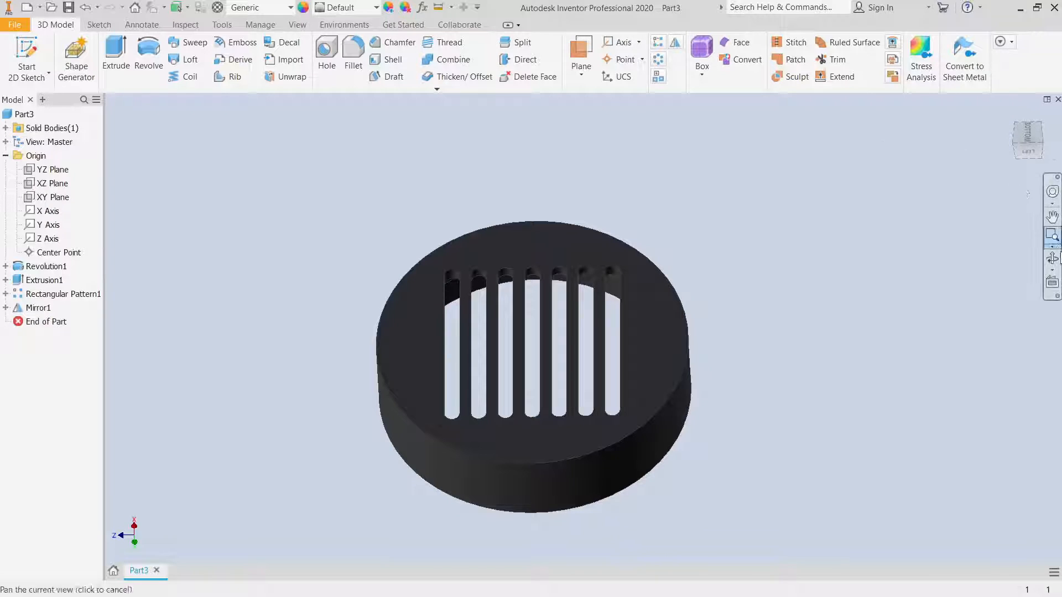
Start a new sketch on the XY Plane through the middle of the cup
click(1052, 260)
drag(531, 237, 520, 345)
right_click(510, 296)
click(547, 298)
click(52, 197)
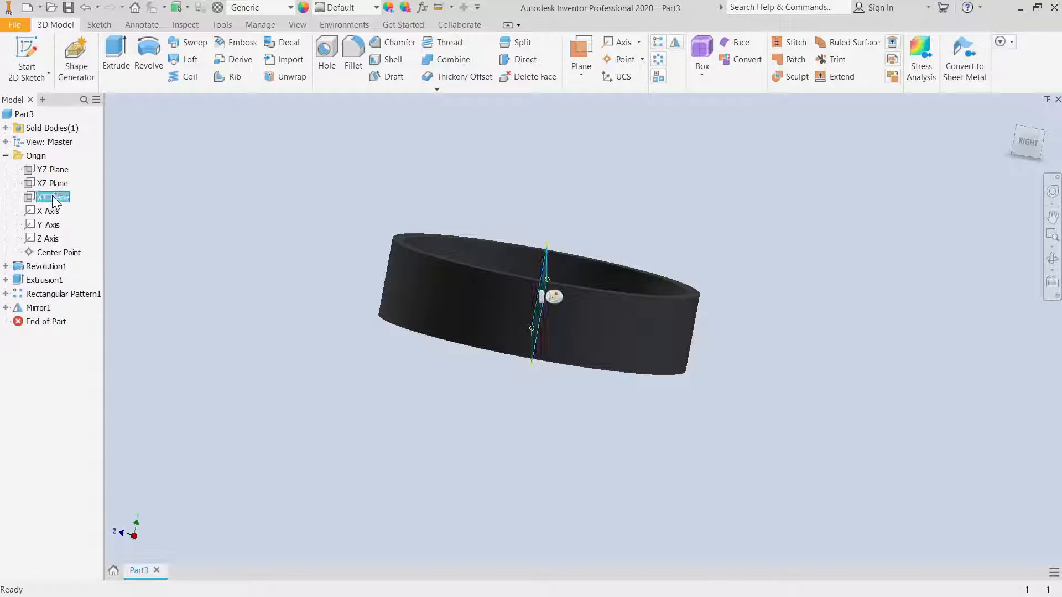
click(553, 296)
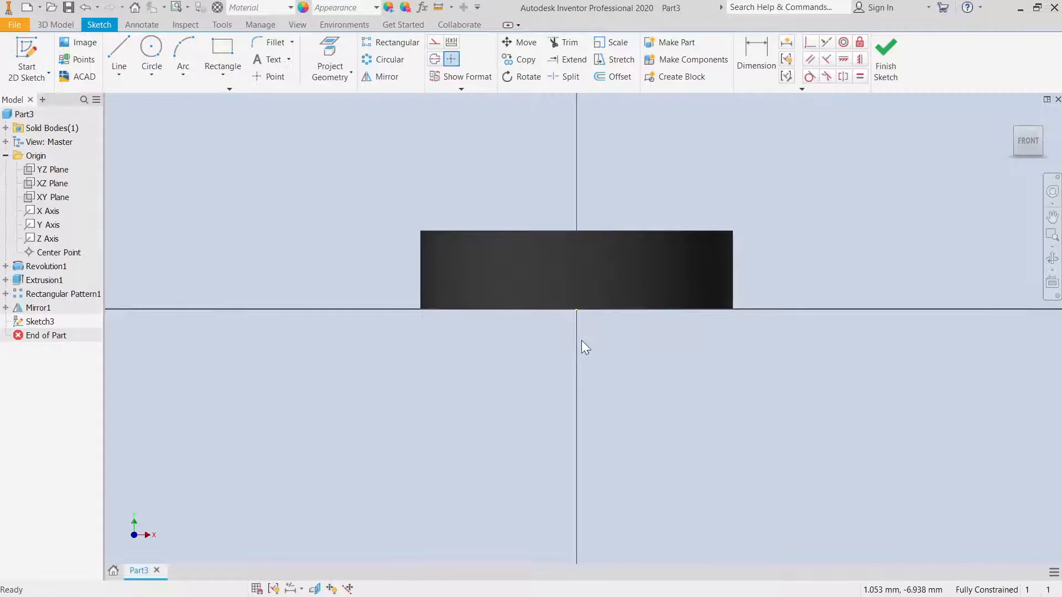
Project the cup's bottom edge into the sketch
scroll(582, 340, down, 2)
scroll(582, 340, up, 5)
middle_drag(582, 341, 448, 388)
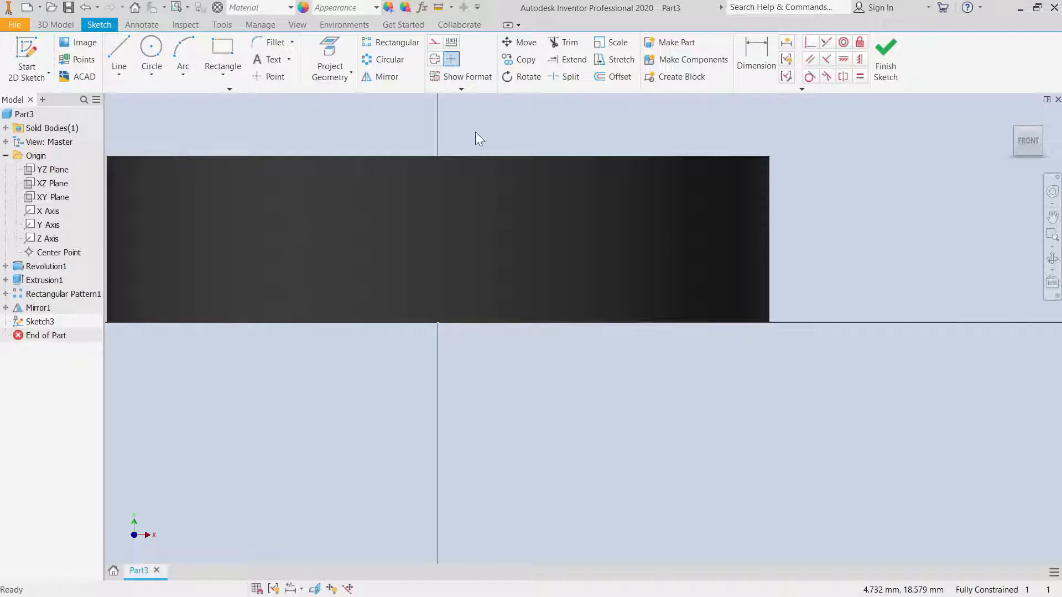
click(329, 61)
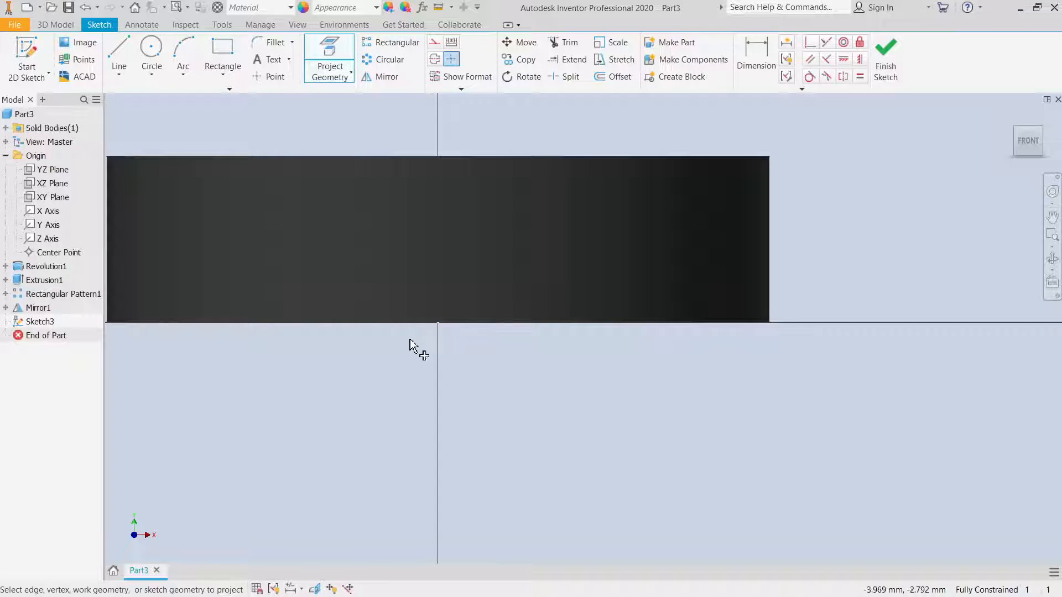
click(426, 331)
right_click(474, 354)
click(513, 350)
Sketch a vertical centerline about 25 mm long from the origin downward below the cup
click(123, 55)
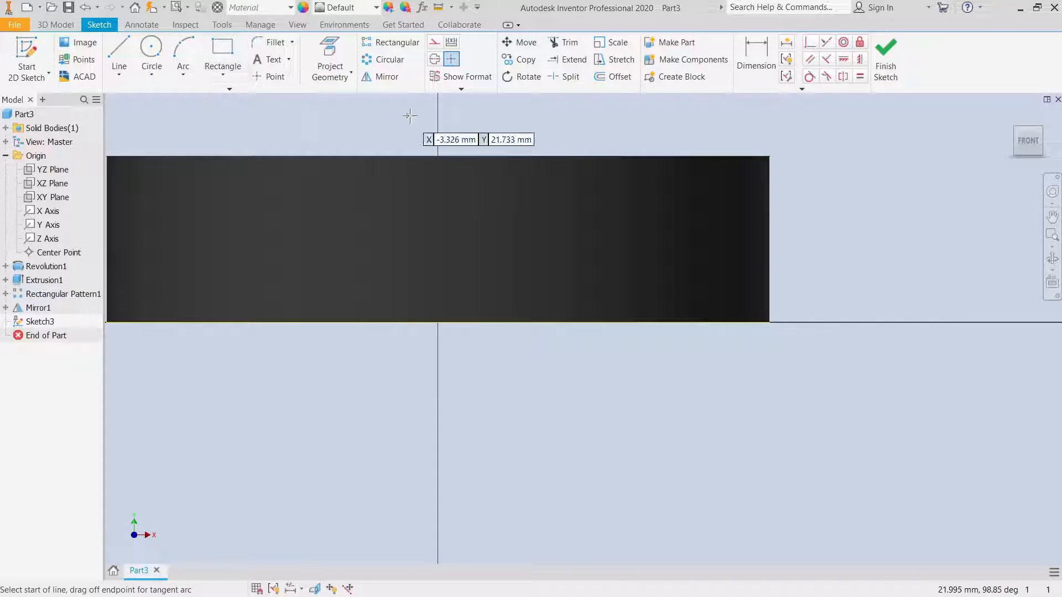
click(436, 59)
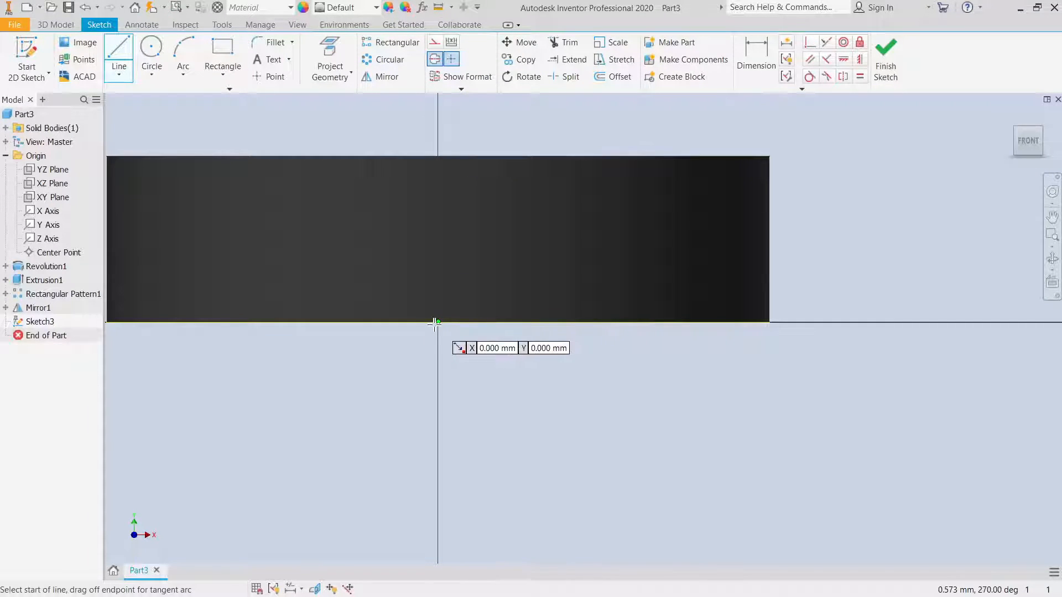
click(440, 322)
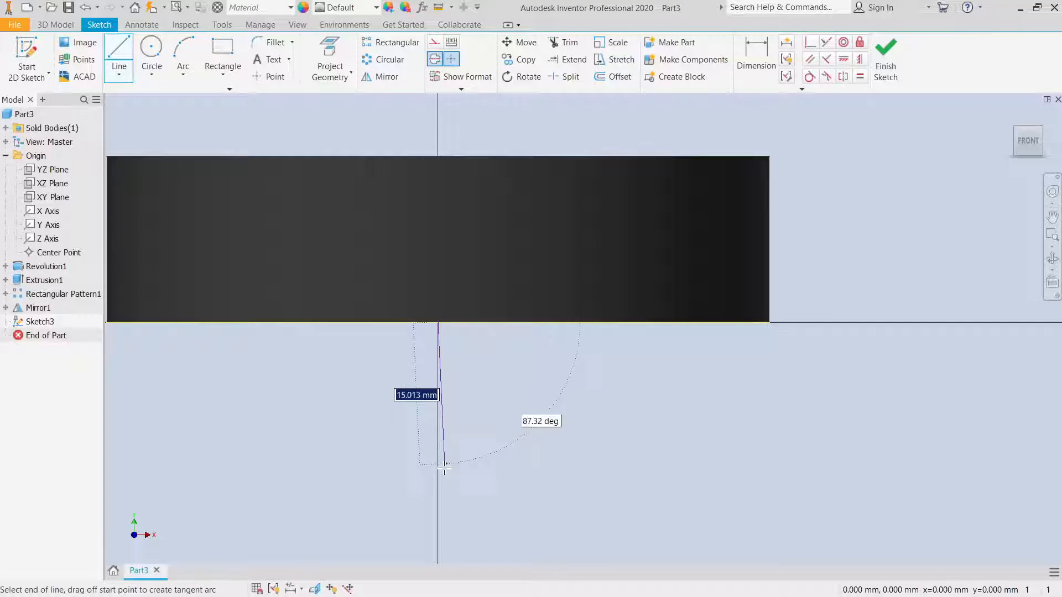
scroll(443, 478, down, 3)
scroll(443, 478, up, 5)
middle_drag(447, 473, 488, 294)
click(479, 351)
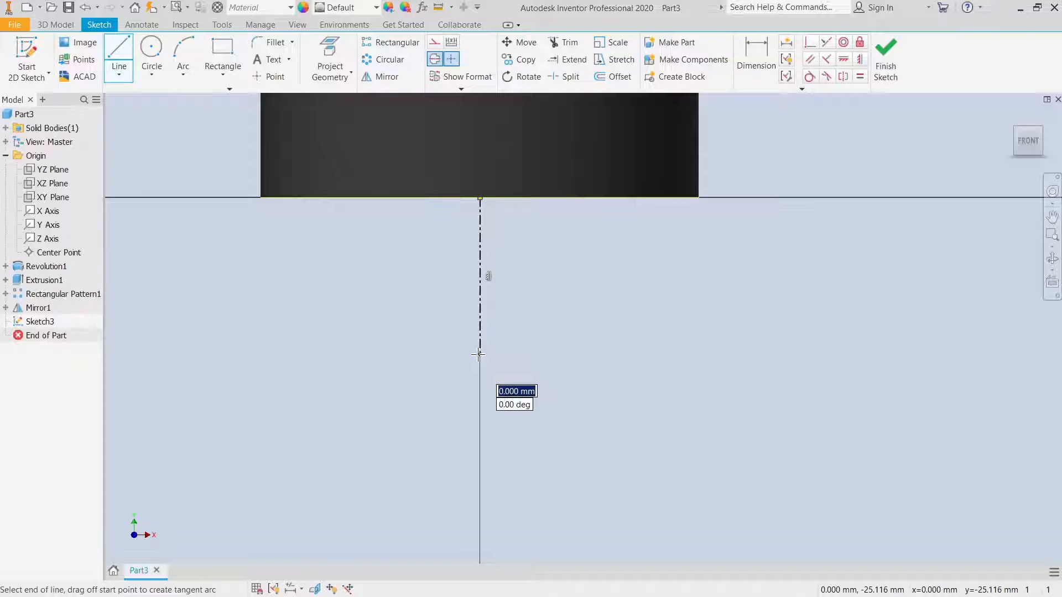
right_click(506, 313)
click(539, 315)
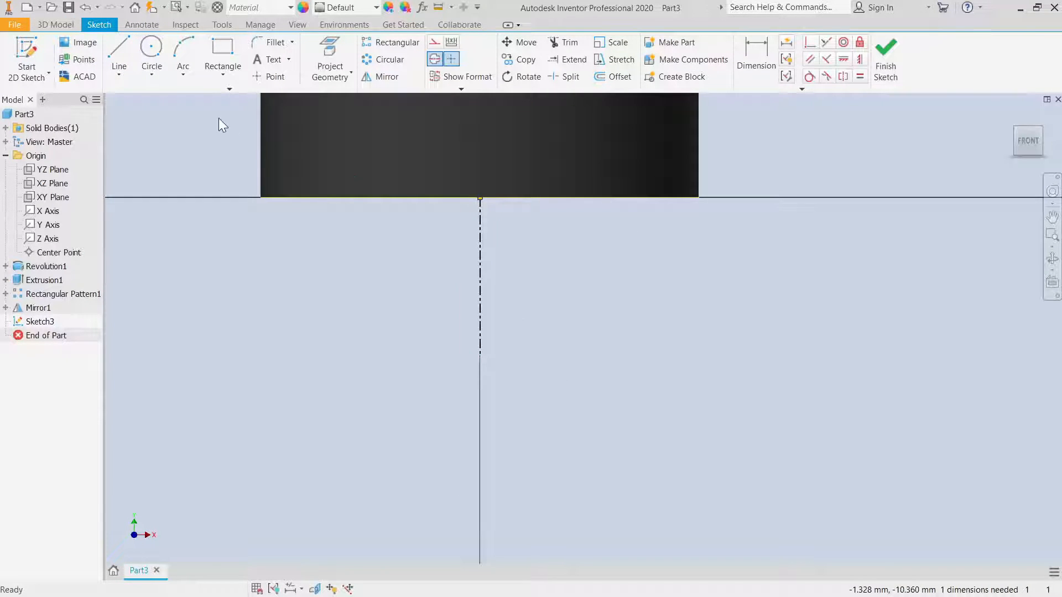
Sketch an L-shaped wall profile with an inward foot below the cup's bottom edge, its outer line about 15 mm long and 14 mm from the centerline
key(l)
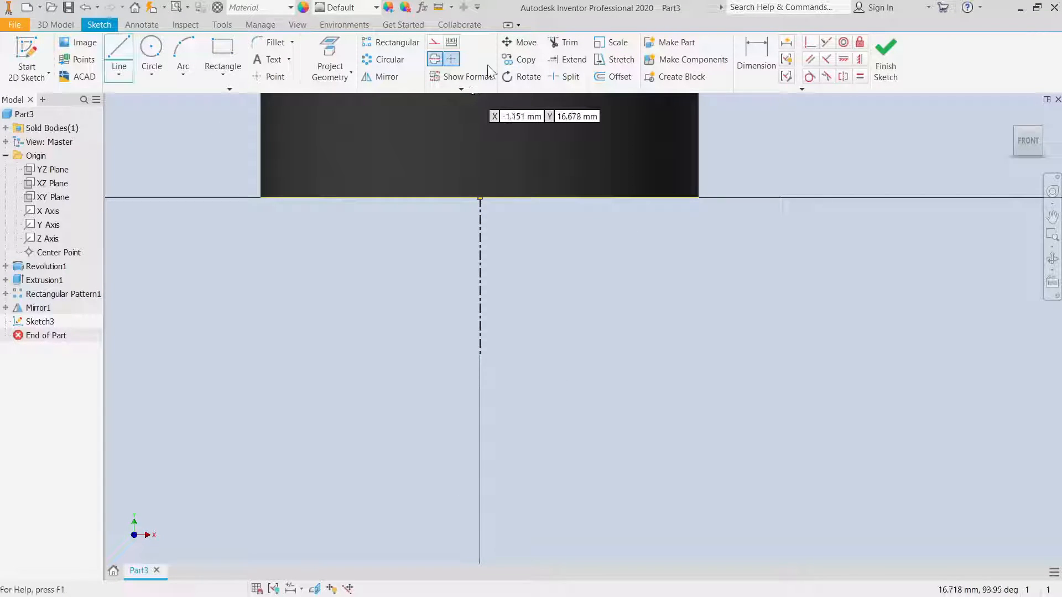
click(568, 197)
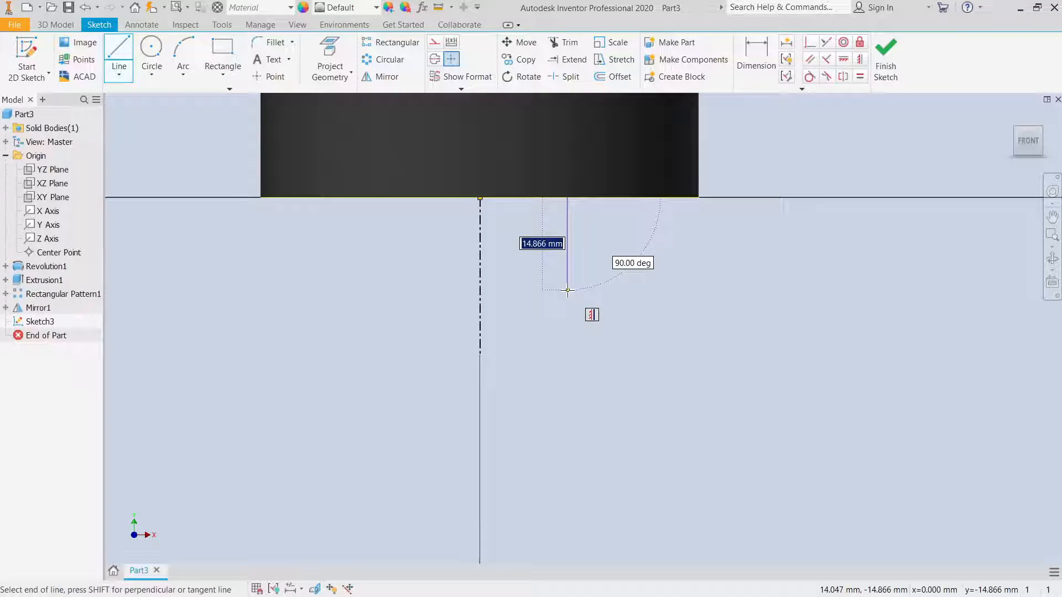
click(568, 290)
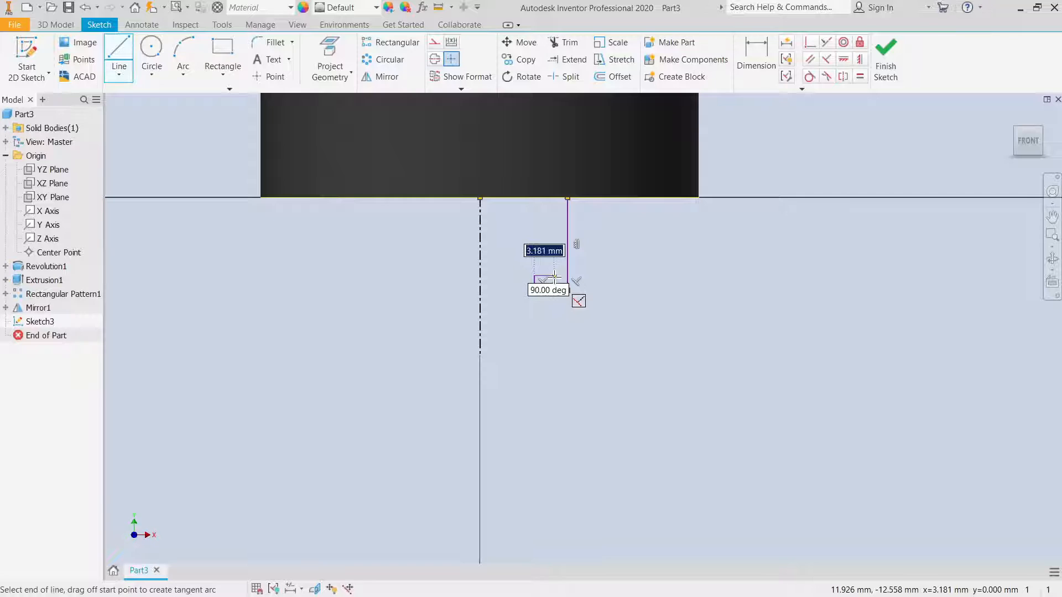
click(554, 277)
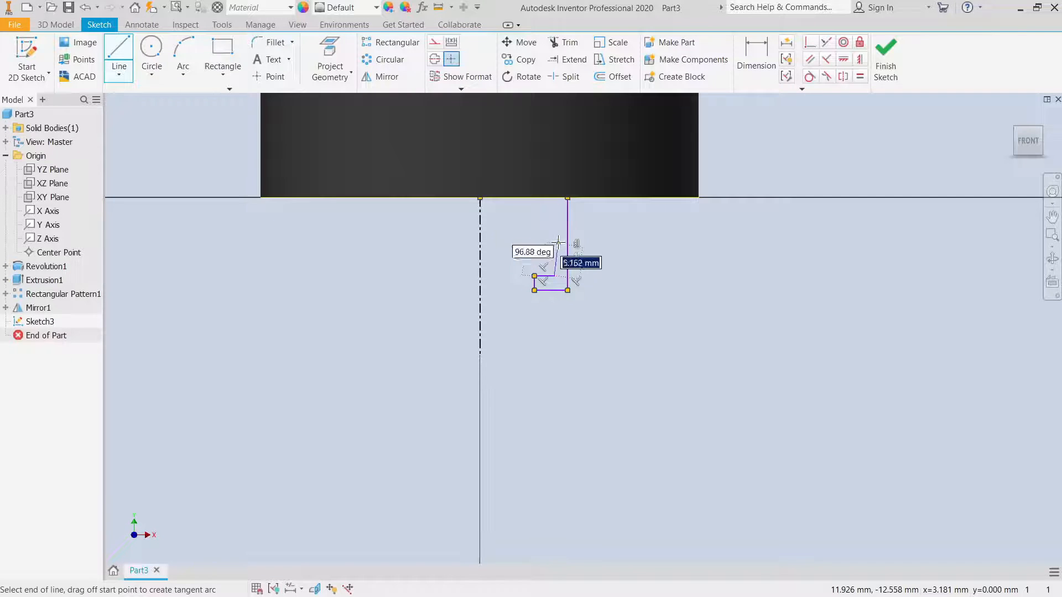
click(554, 198)
right_click(554, 198)
click(600, 199)
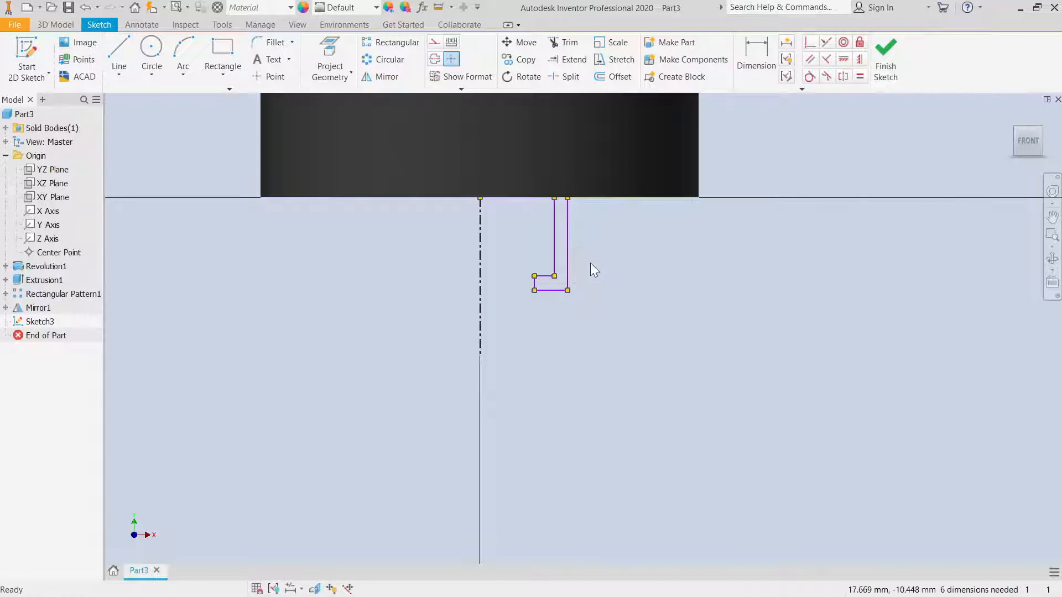
Dimension the profile's outer vertical line about the centerline as a 25 mm diameter
scroll(587, 264, down, 3)
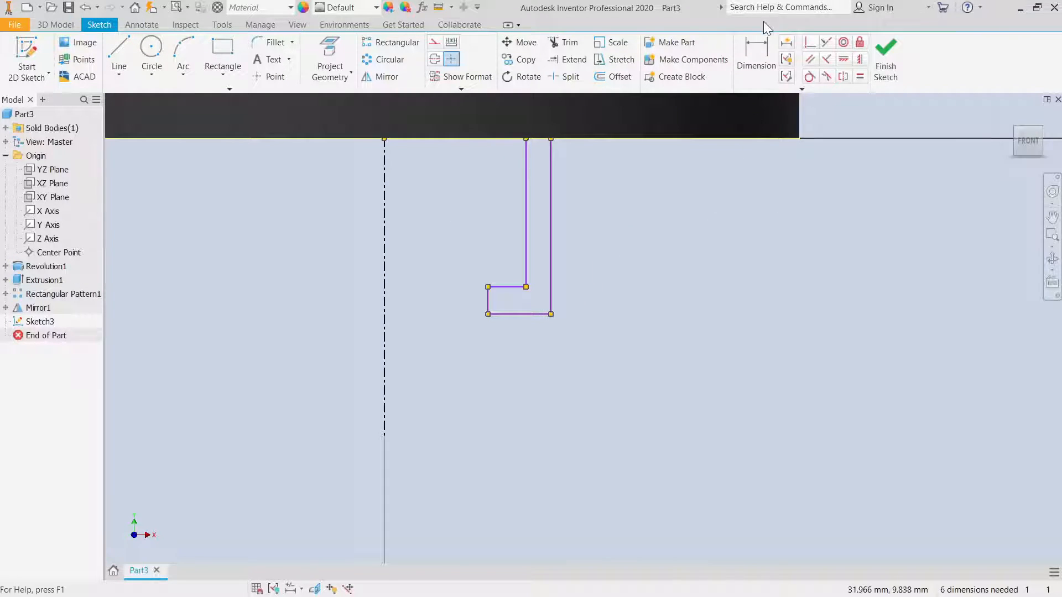
click(754, 51)
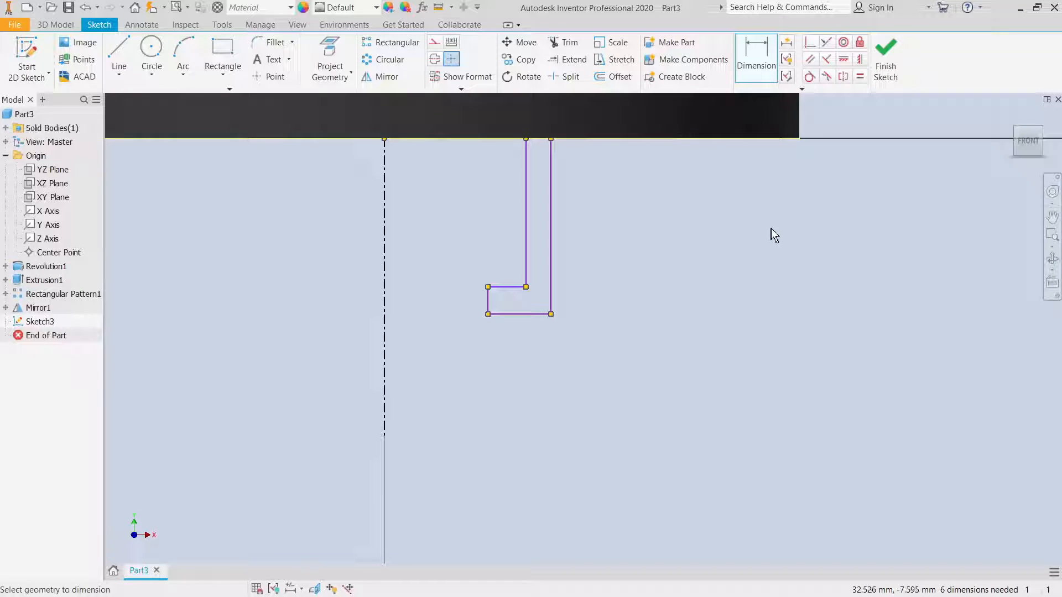
click(386, 232)
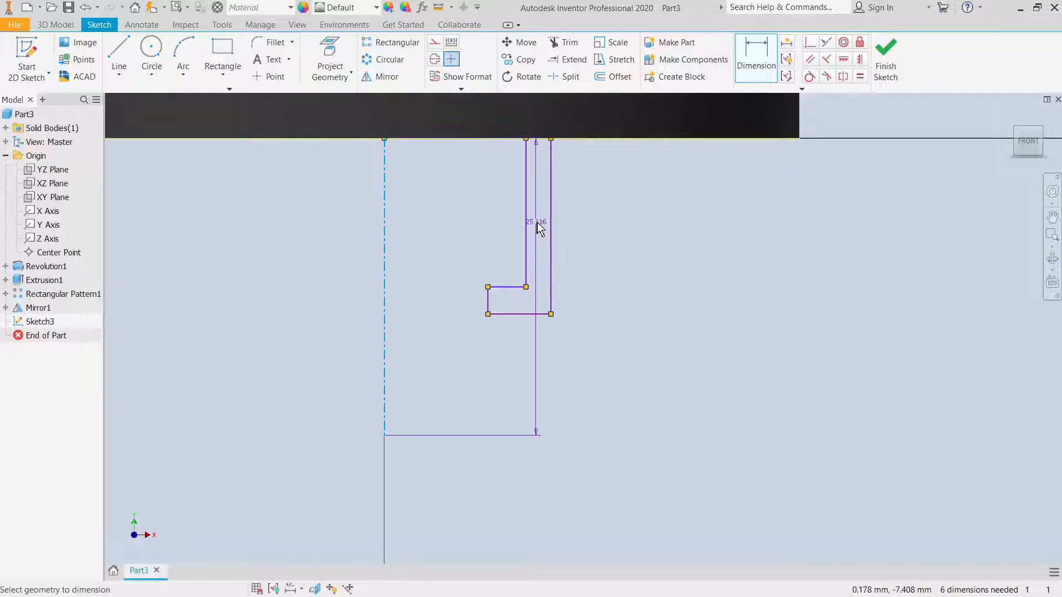
click(551, 212)
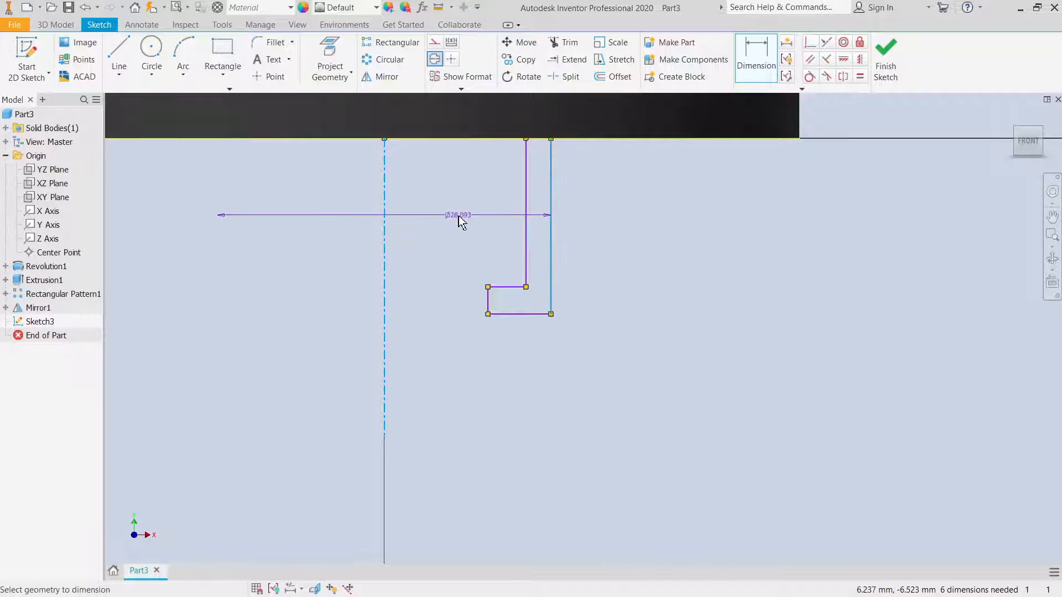
click(447, 214)
text(25)
key(Return)
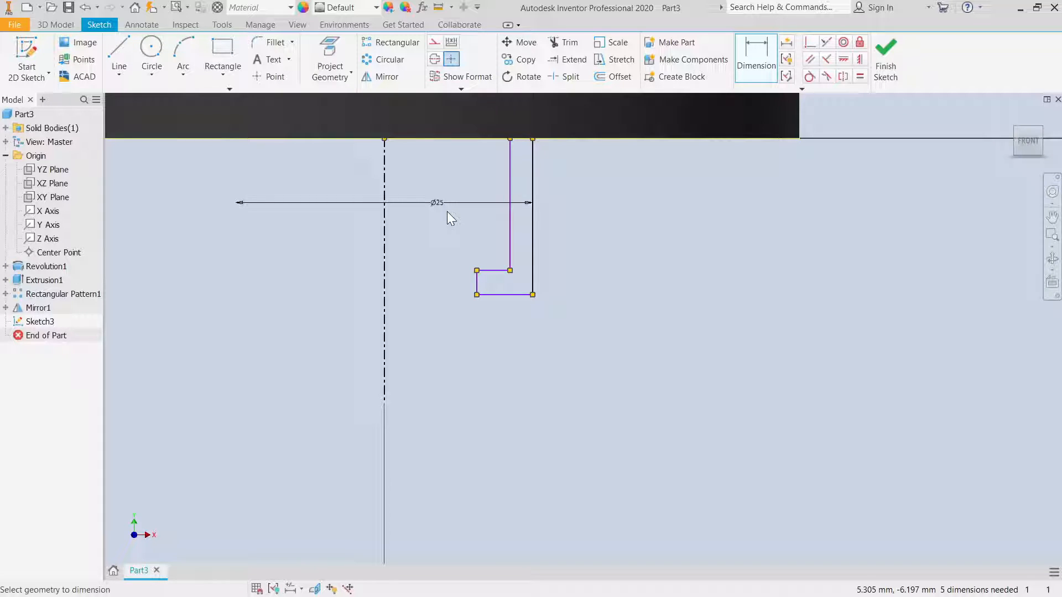
Dimension the foot's short inner vertical line about the centerline as a 15 mm diameter
click(386, 304)
click(476, 286)
click(428, 286)
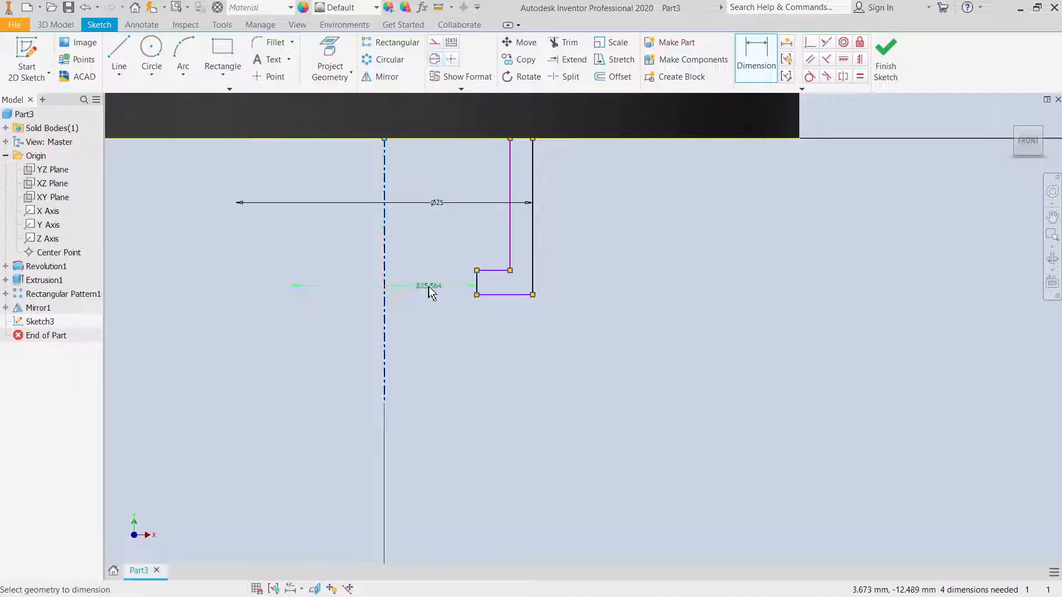
text(15)
key(Return)
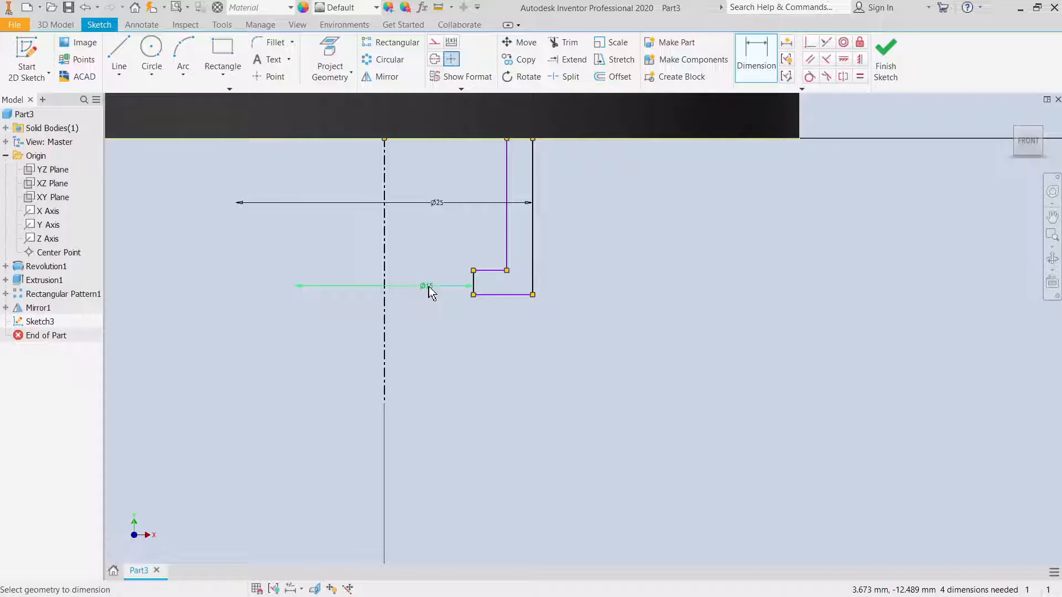
Set the height from the cup's top edge to the profile's lowest line to 25 mm and move the foot's upper line above that line
scroll(621, 326, down, 4)
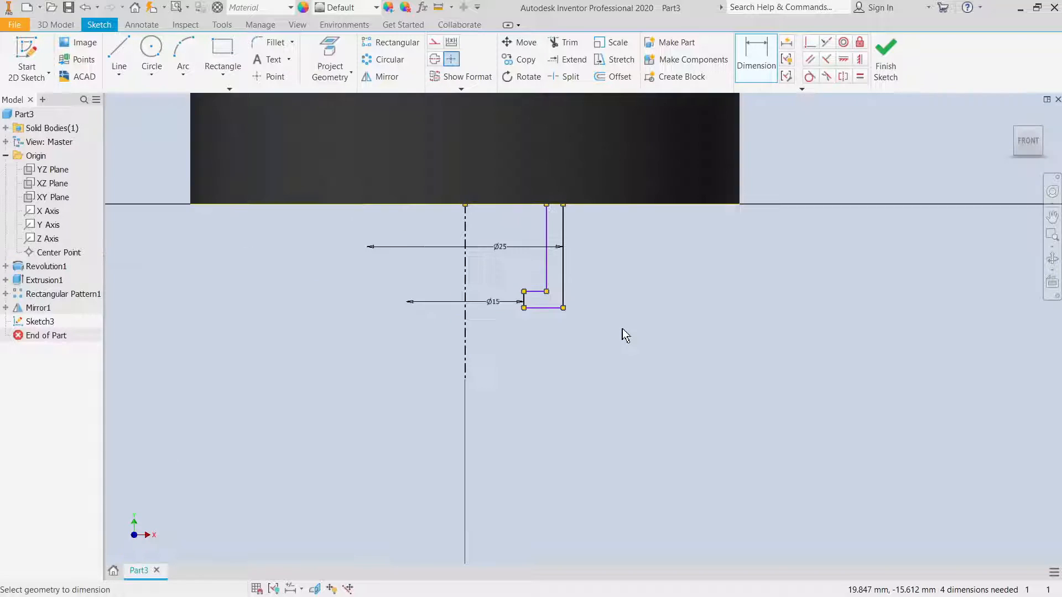
scroll(625, 329, down, 2)
click(638, 238)
scroll(635, 332, up, 5)
click(570, 293)
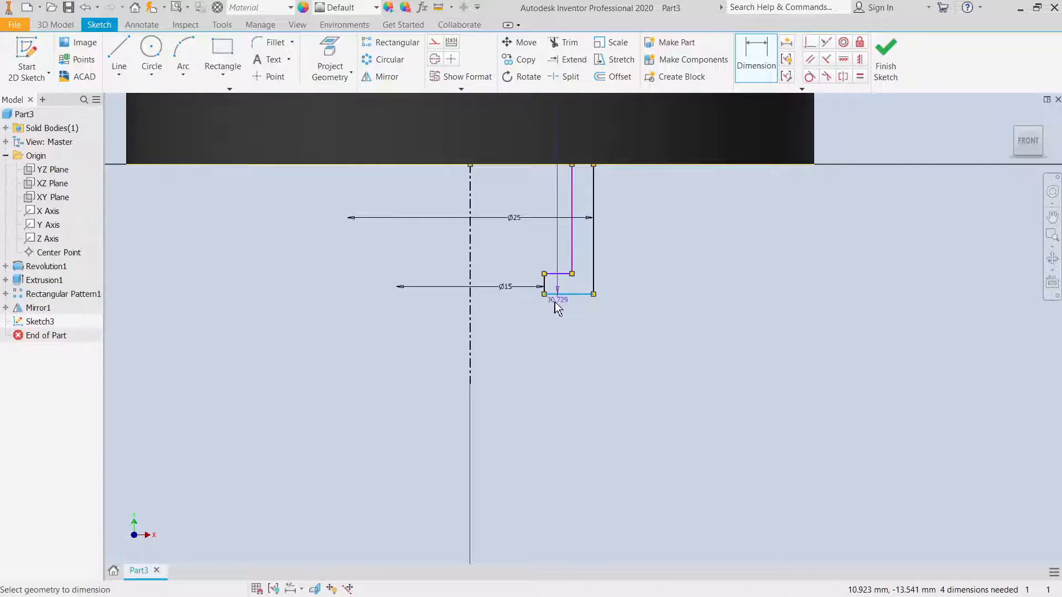
click(211, 237)
text(25)
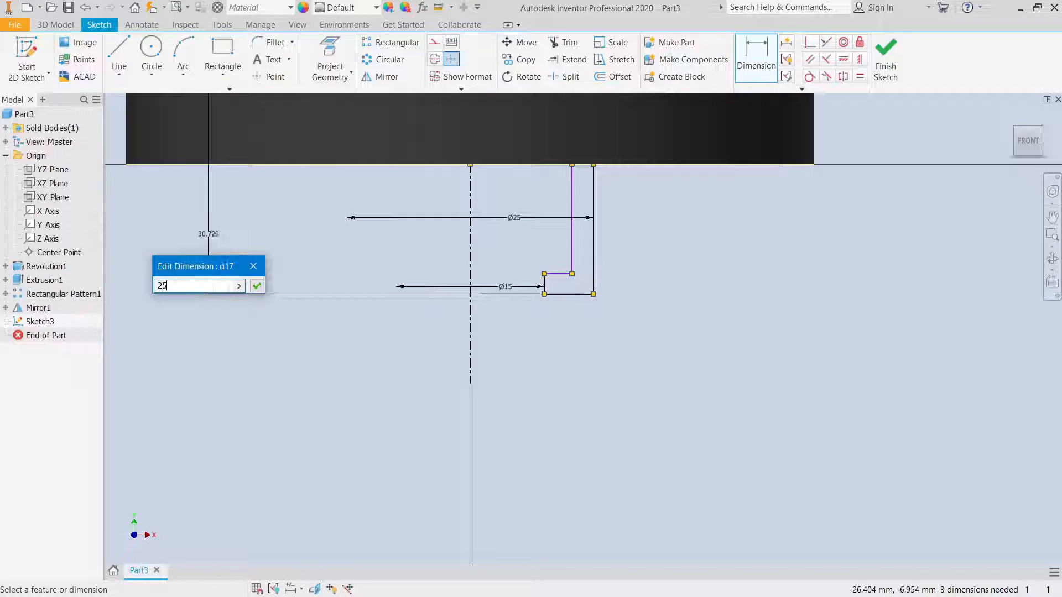
key(Return)
right_click(602, 377)
click(648, 383)
drag(559, 274, 643, 258)
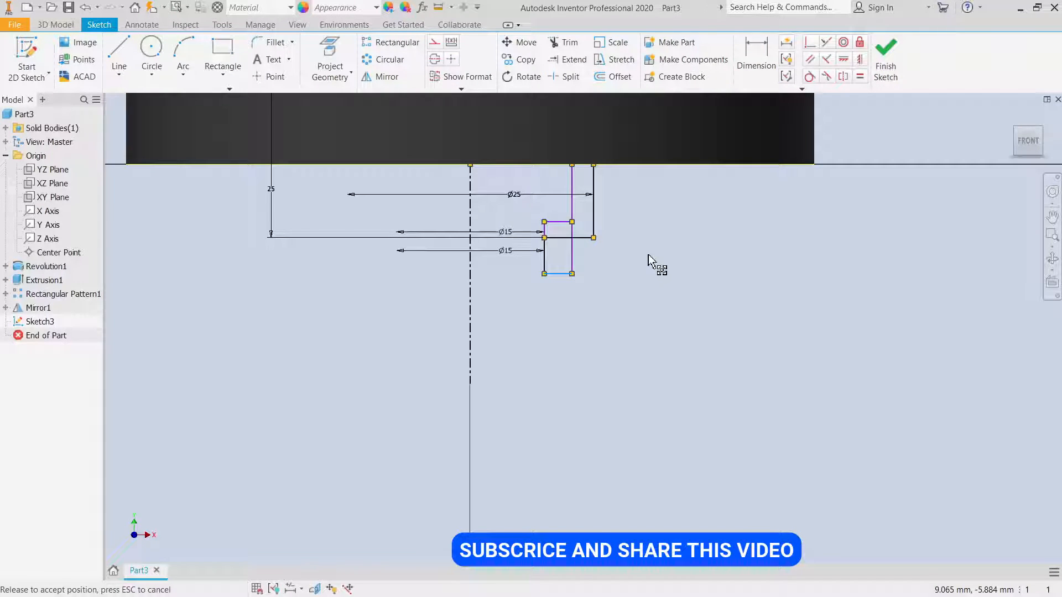
Set the distance between the profile's two long vertical lines to 2 mm
scroll(622, 264, up, 3)
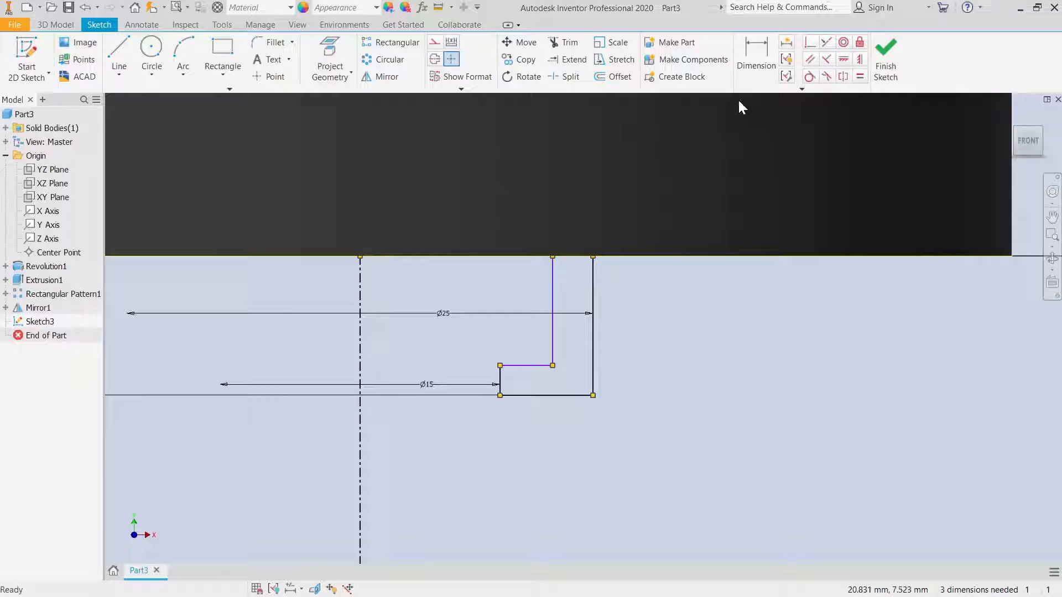
click(756, 55)
click(553, 351)
click(592, 346)
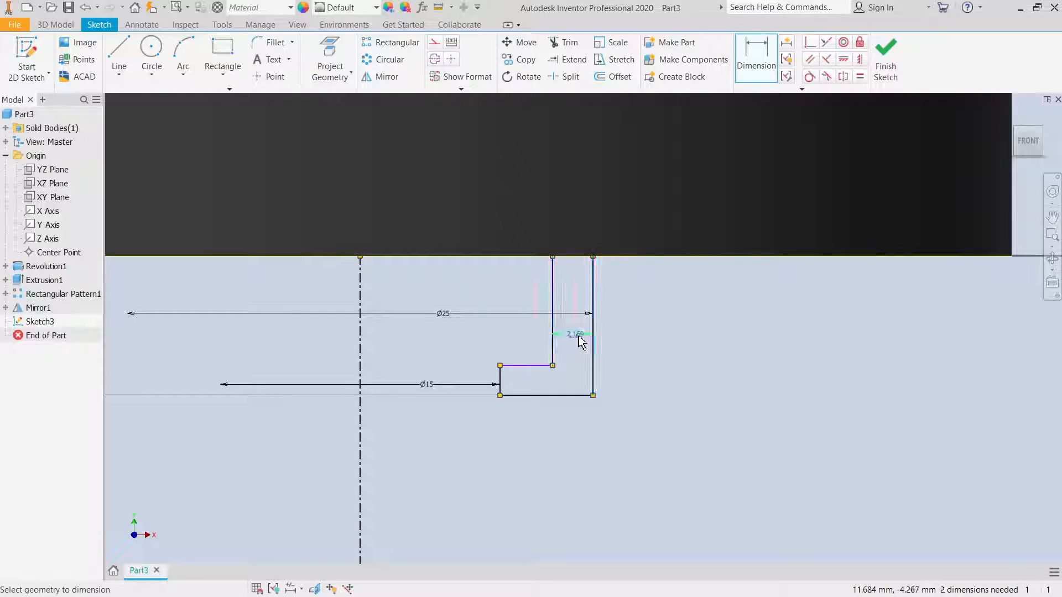
click(573, 334)
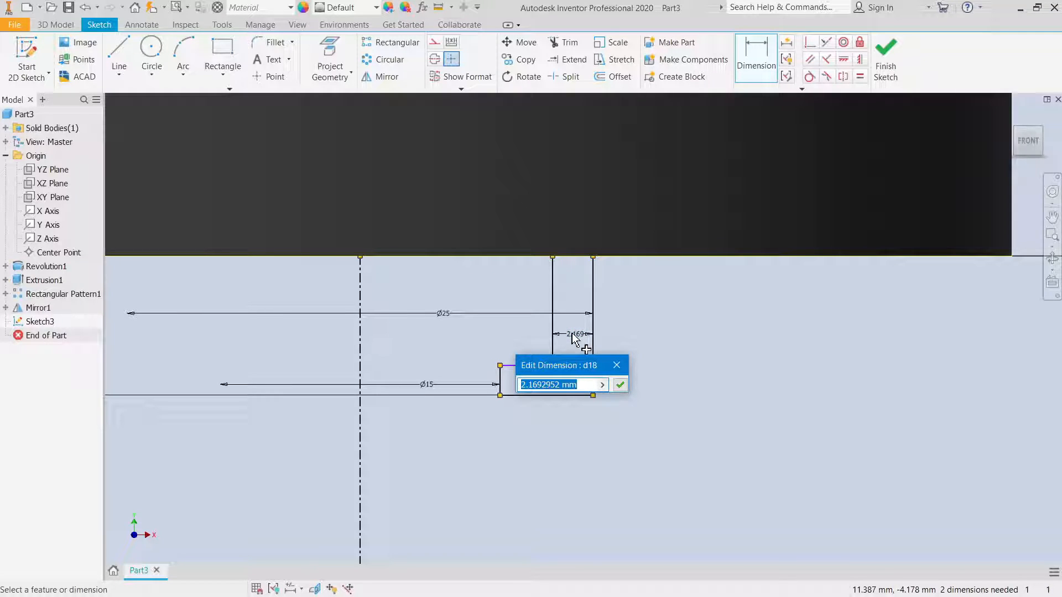
text(2)
key(Return)
Set the thickness of the profile's horizontal foot to 2 mm
click(518, 367)
click(530, 396)
click(534, 387)
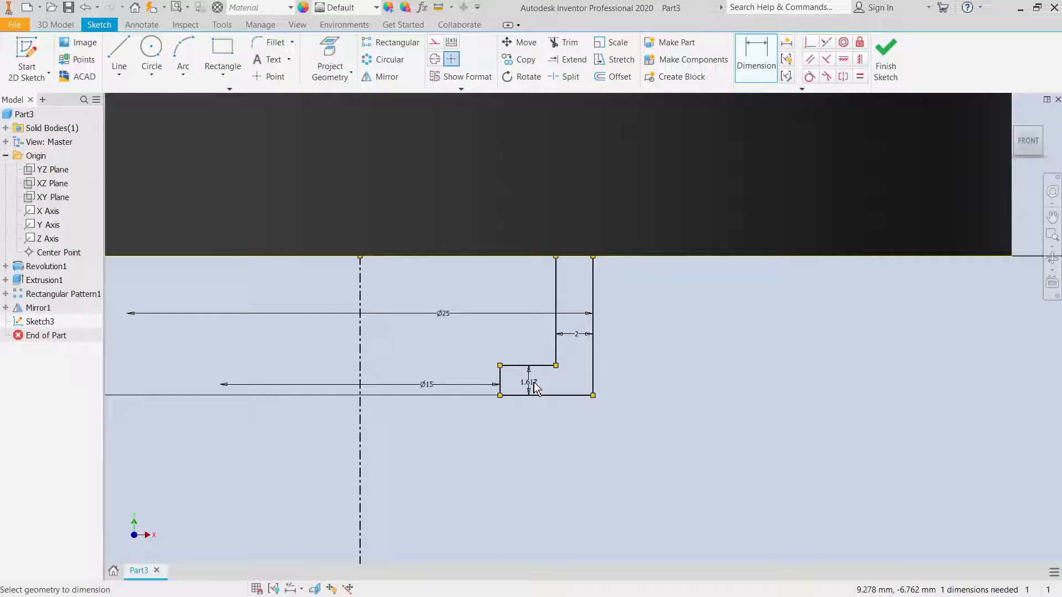
text(2)
key(Return)
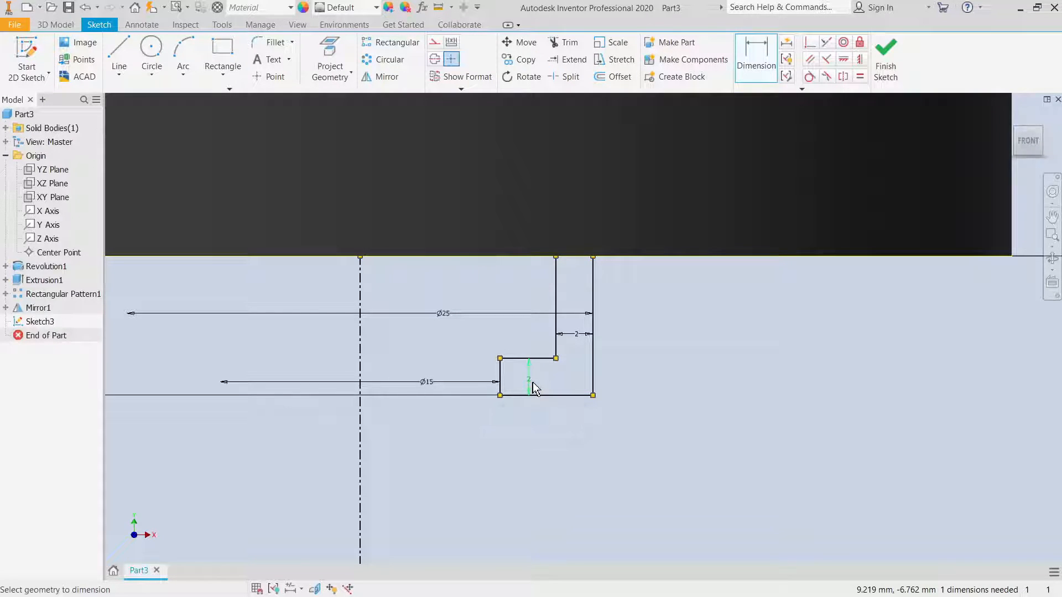
right_click(675, 334)
click(728, 330)
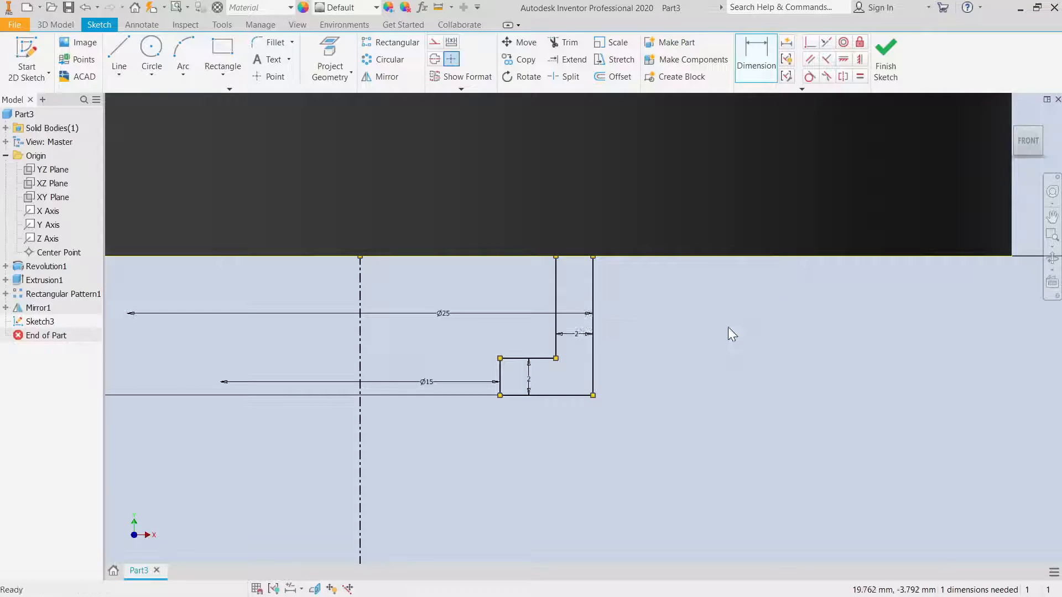
Round the profile's outer lower corner with a 2 mm sketch fillet
click(269, 42)
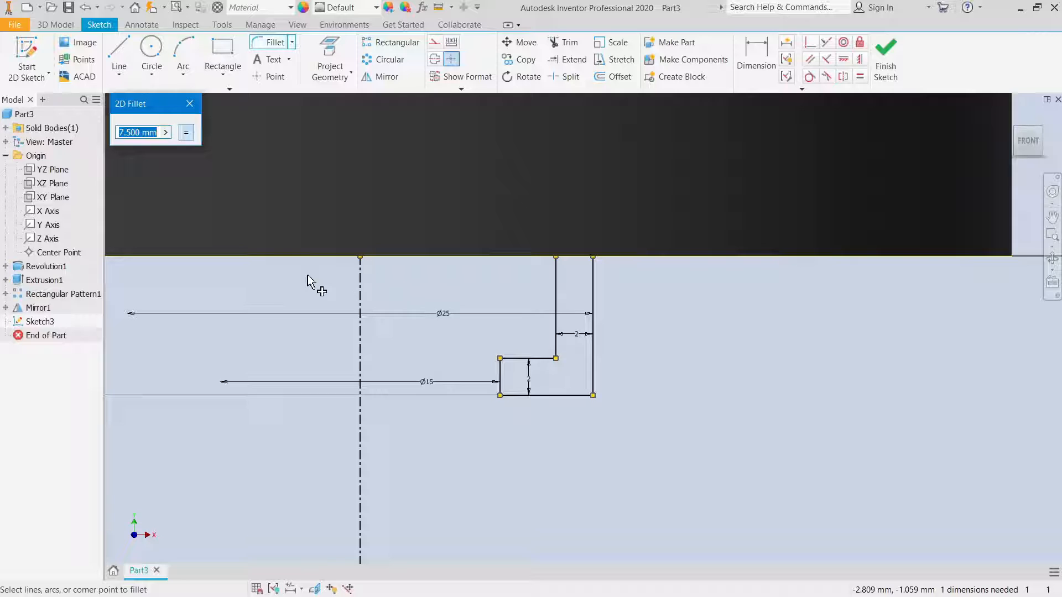
text(2)
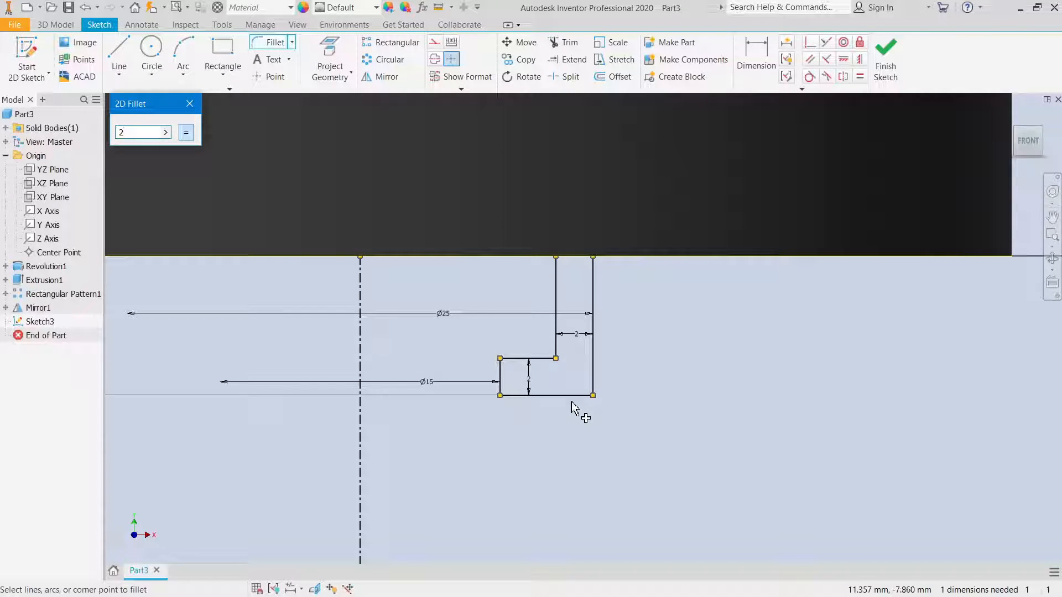
click(592, 387)
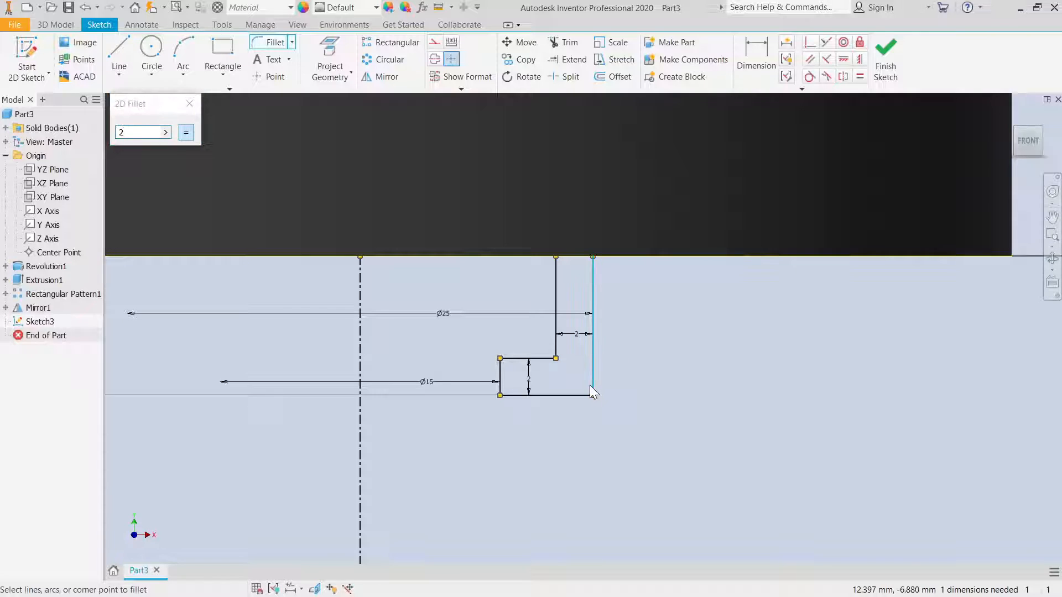
click(582, 394)
right_click(695, 330)
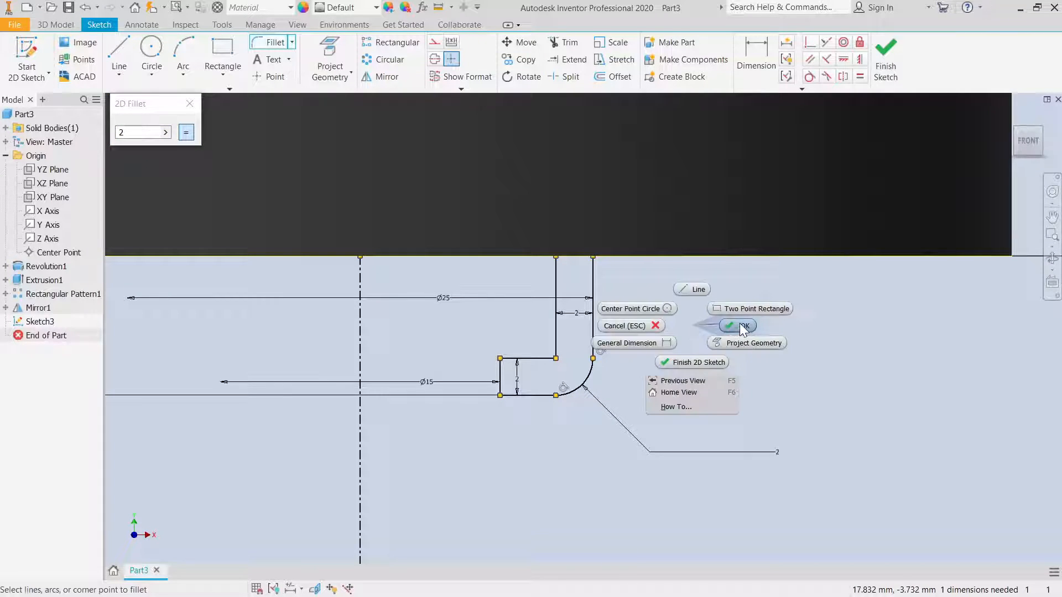
click(744, 327)
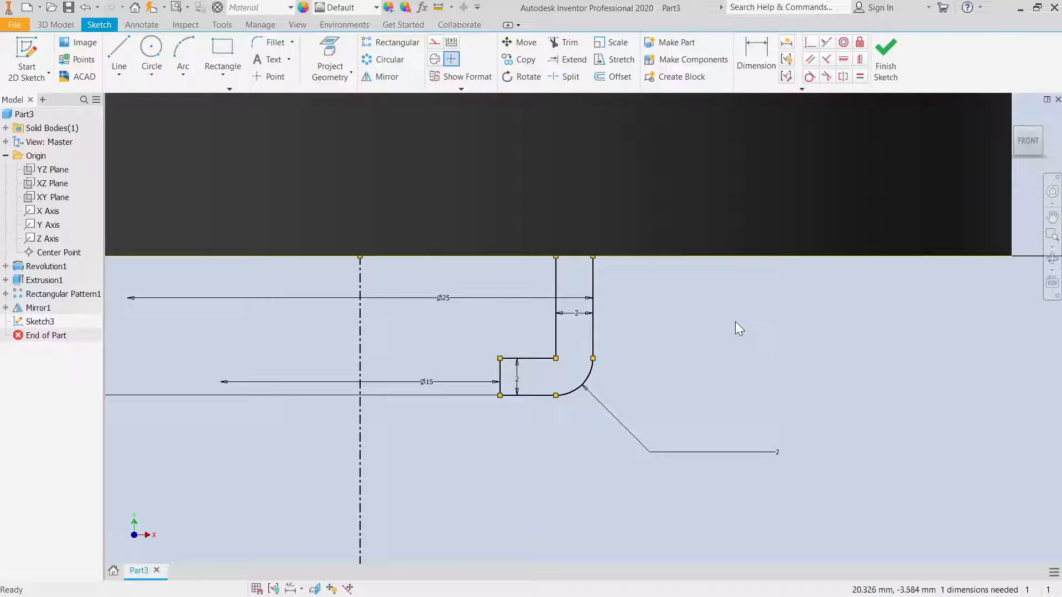
scroll(744, 370, up, 2)
scroll(745, 371, down, 3)
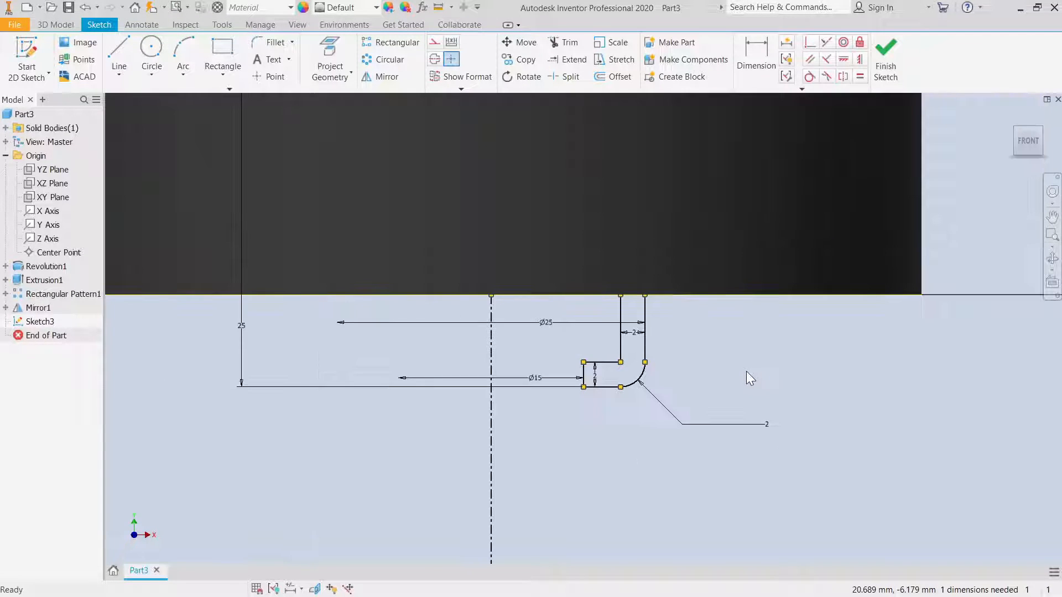
Finish the collar sketch and revolve its profile a full 360 degrees around the centerline, joined to the cup
click(886, 56)
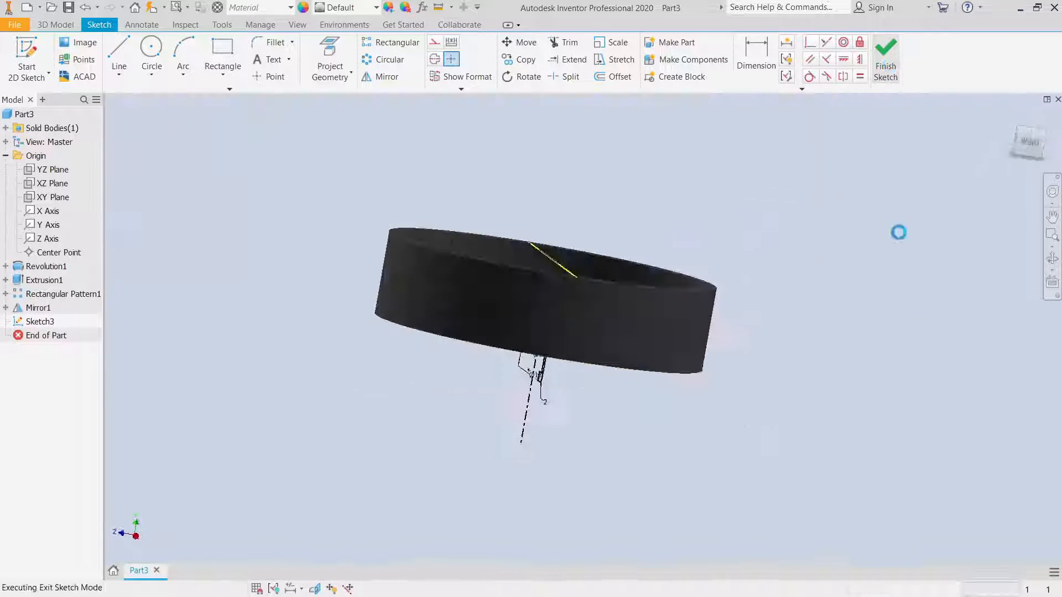
click(1052, 259)
drag(479, 363, 567, 342)
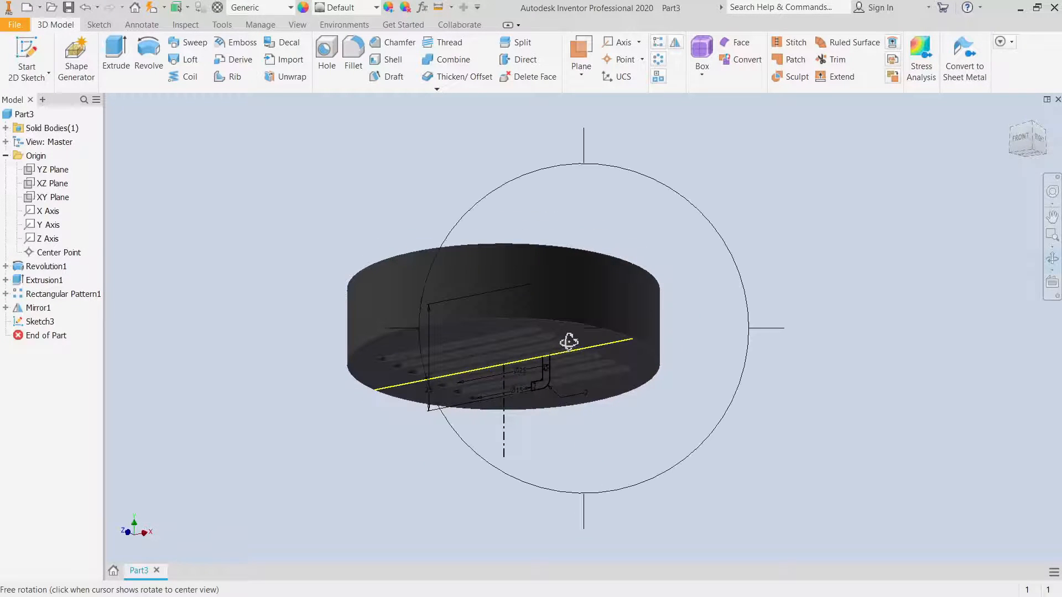
right_click(597, 256)
click(639, 253)
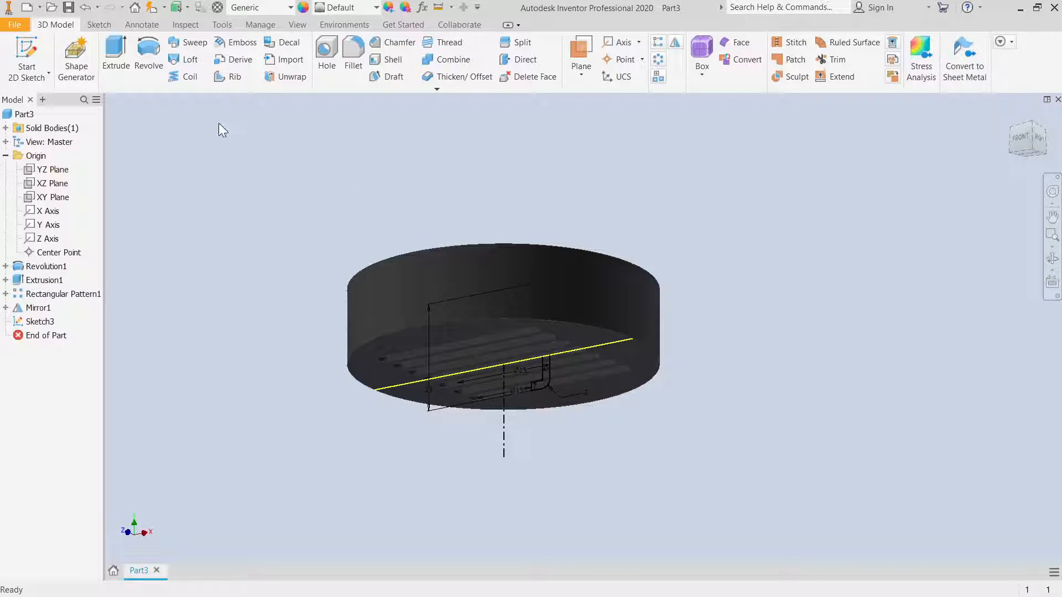
click(148, 52)
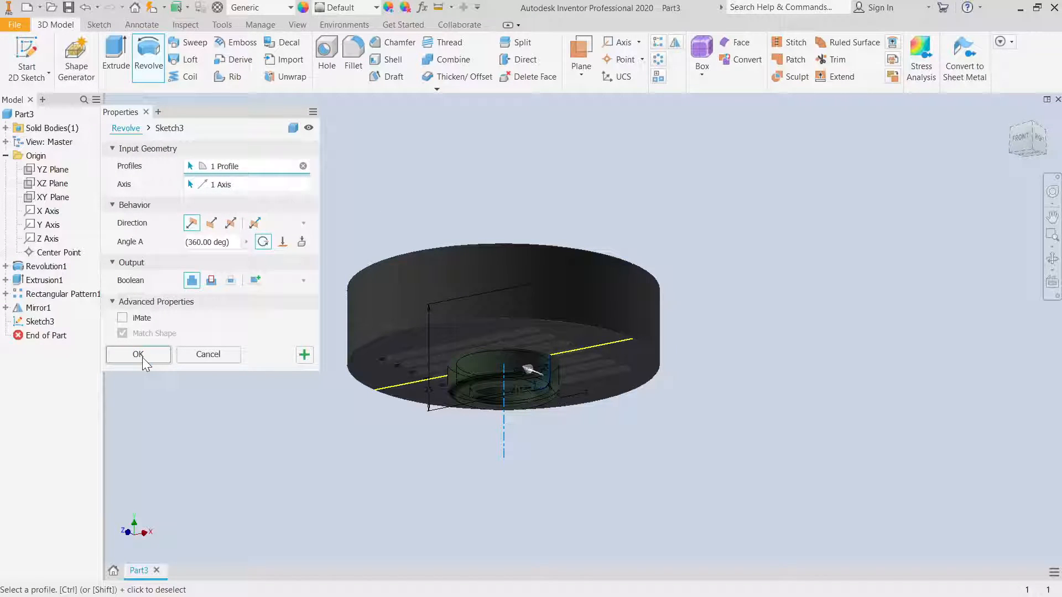
key(Return)
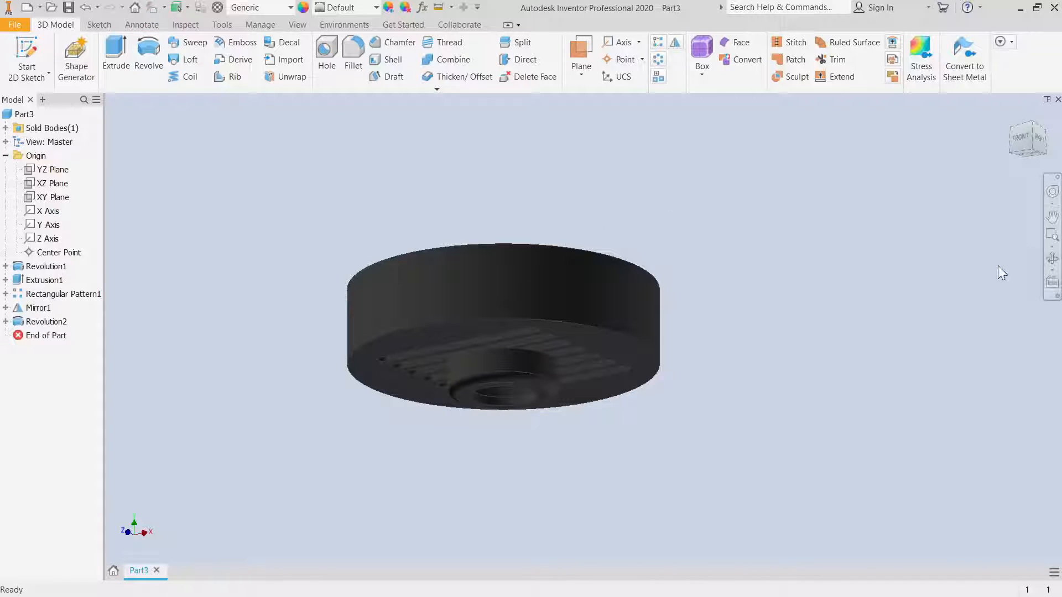
Round the cup's outer bottom edge with a 10 mm fillet and leave the Fillet command
click(1054, 258)
drag(629, 269, 631, 318)
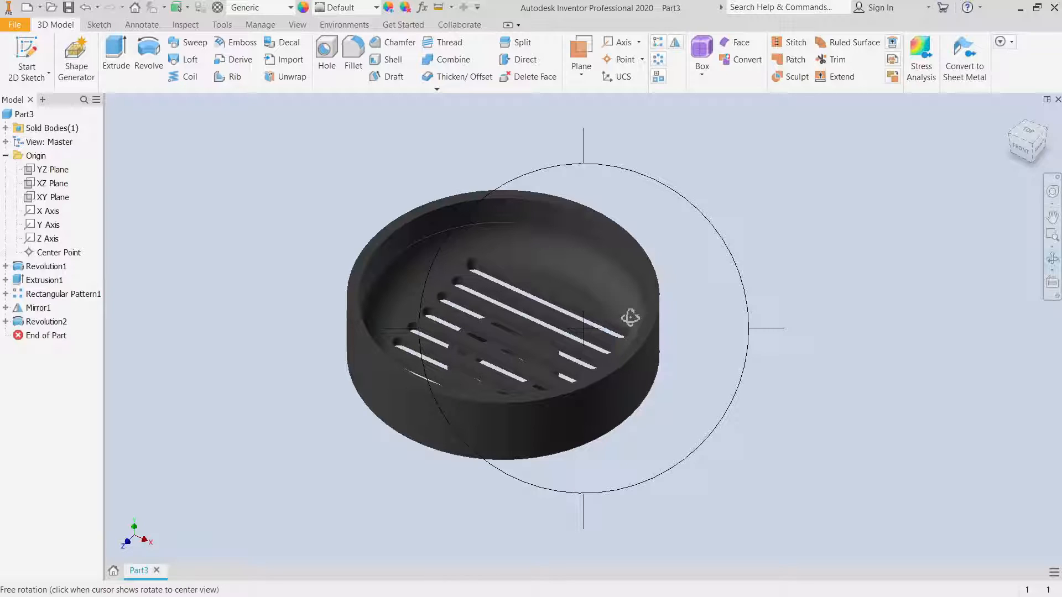
right_click(912, 250)
key(Escape)
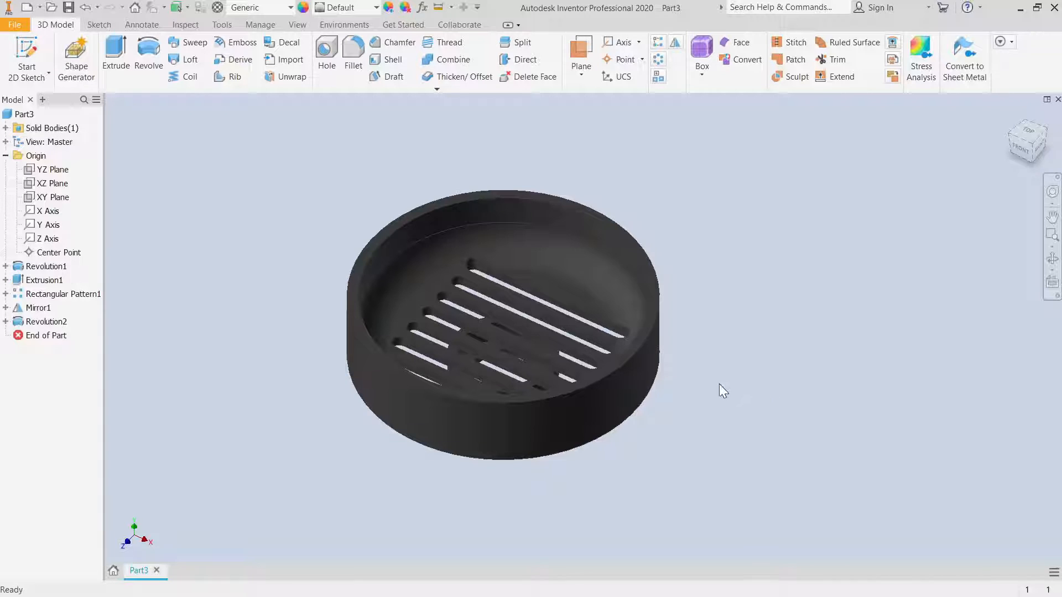
click(1052, 259)
drag(446, 393, 474, 357)
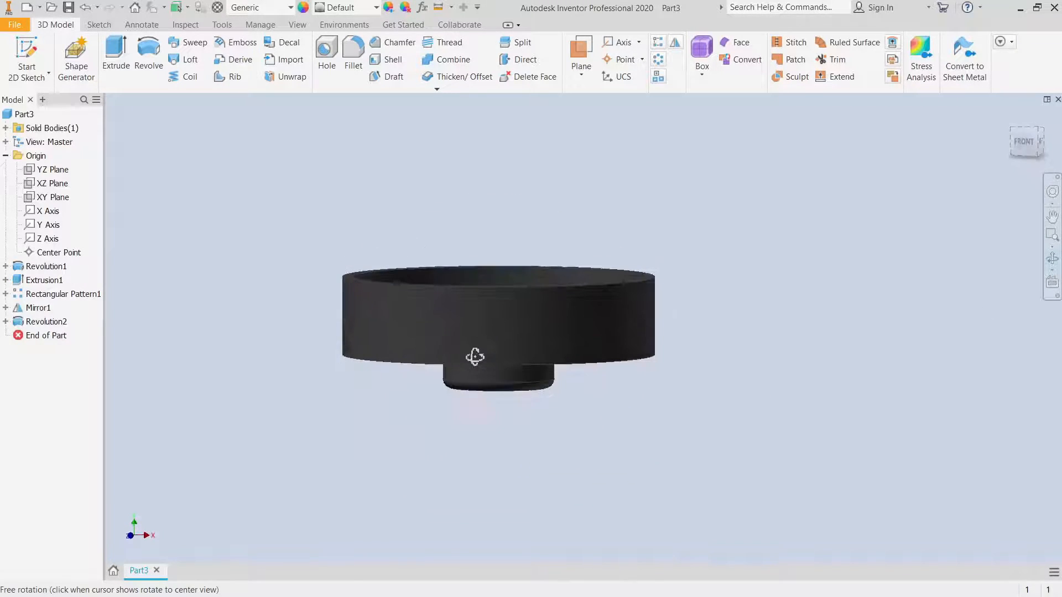
key(Escape)
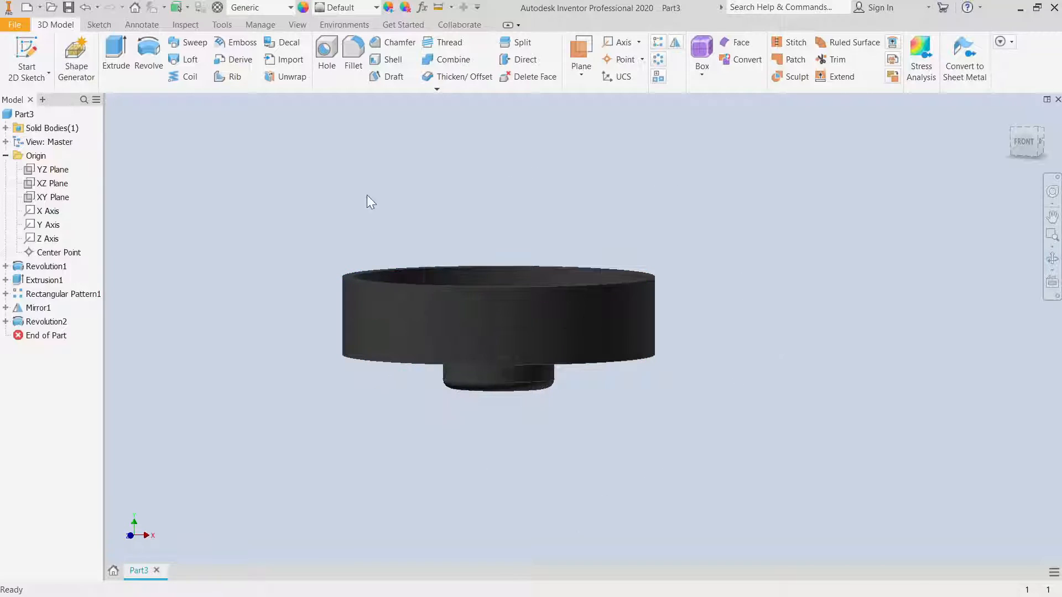
click(354, 55)
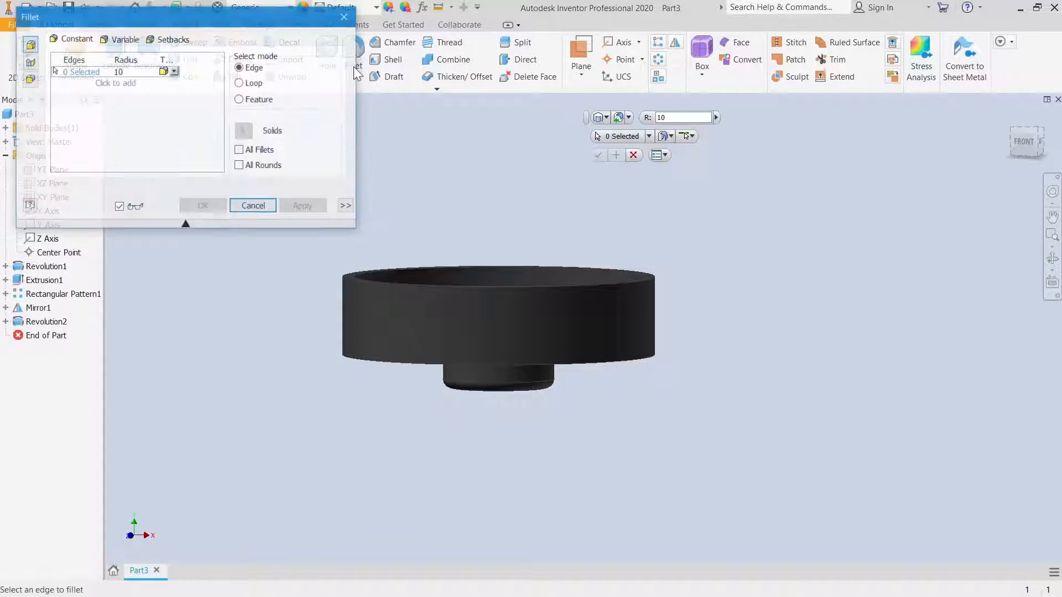
click(343, 361)
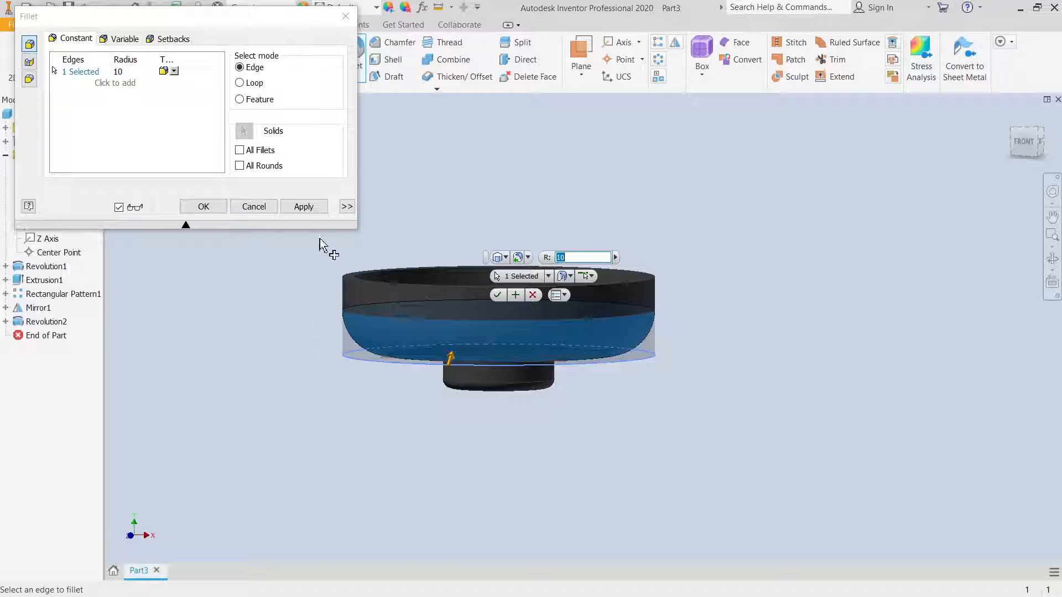
click(302, 206)
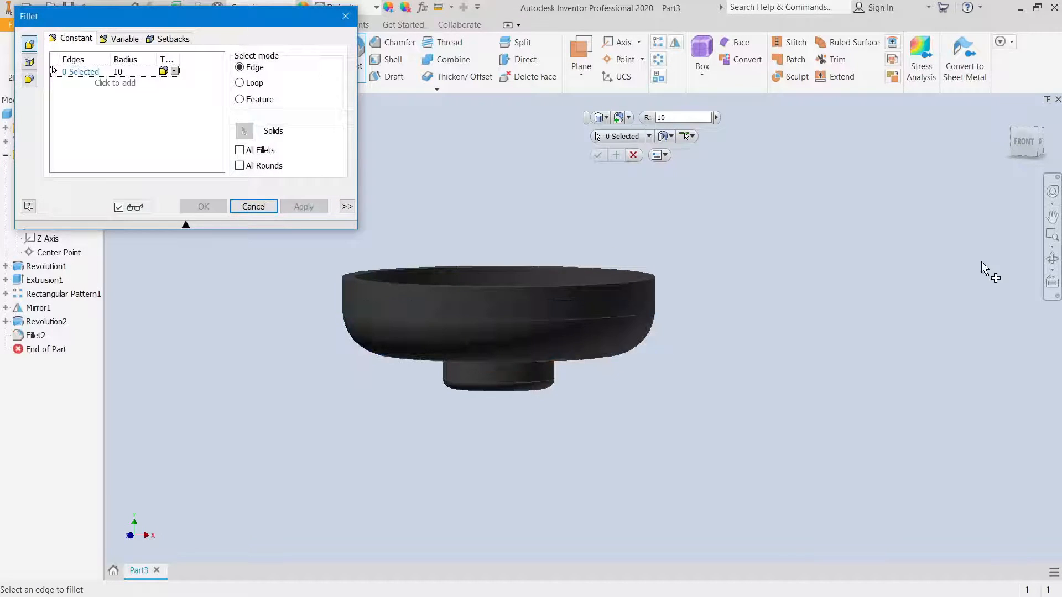
click(1052, 258)
drag(509, 420, 516, 382)
right_click(496, 223)
click(547, 226)
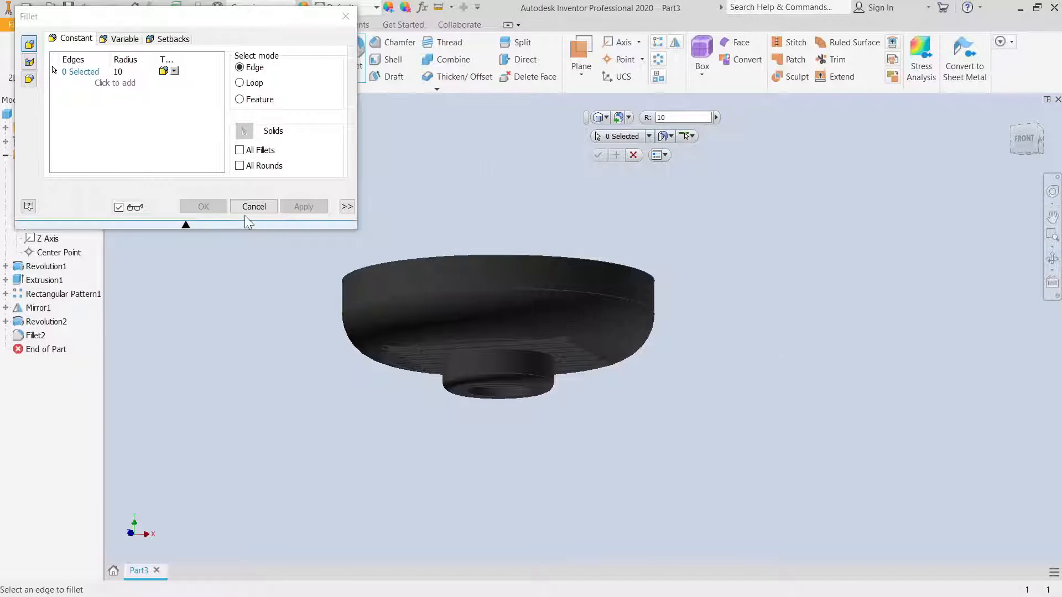
click(254, 207)
Start a new sketch on the cup's flat top rim face
click(1052, 259)
drag(659, 332, 575, 355)
right_click(575, 356)
click(622, 357)
click(1052, 258)
drag(497, 282, 479, 307)
right_click(479, 308)
click(519, 303)
scroll(534, 221, up, 5)
click(531, 221)
click(620, 215)
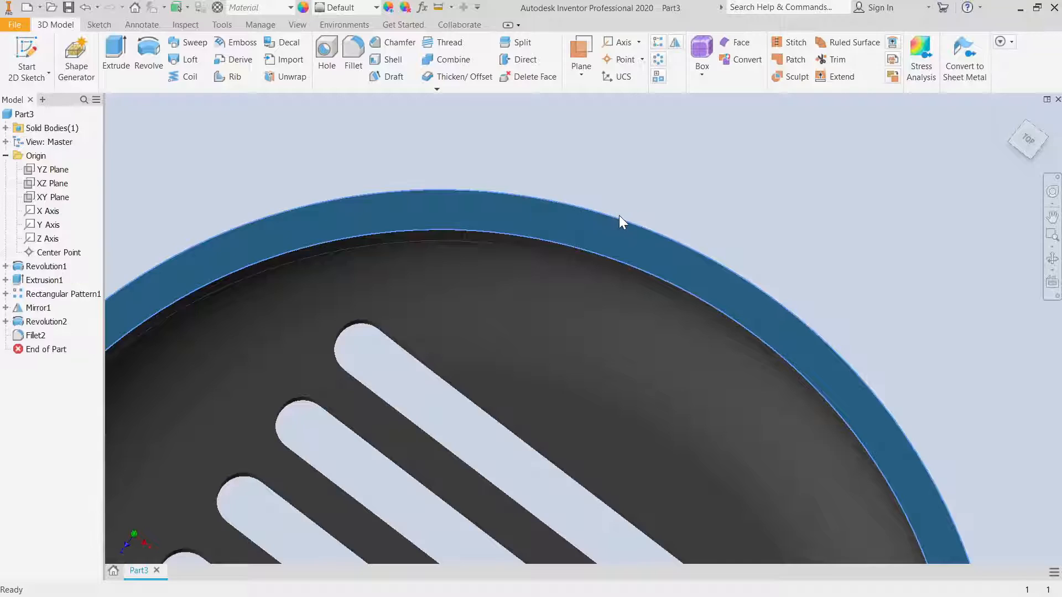
scroll(593, 305, up, 4)
scroll(593, 305, down, 9)
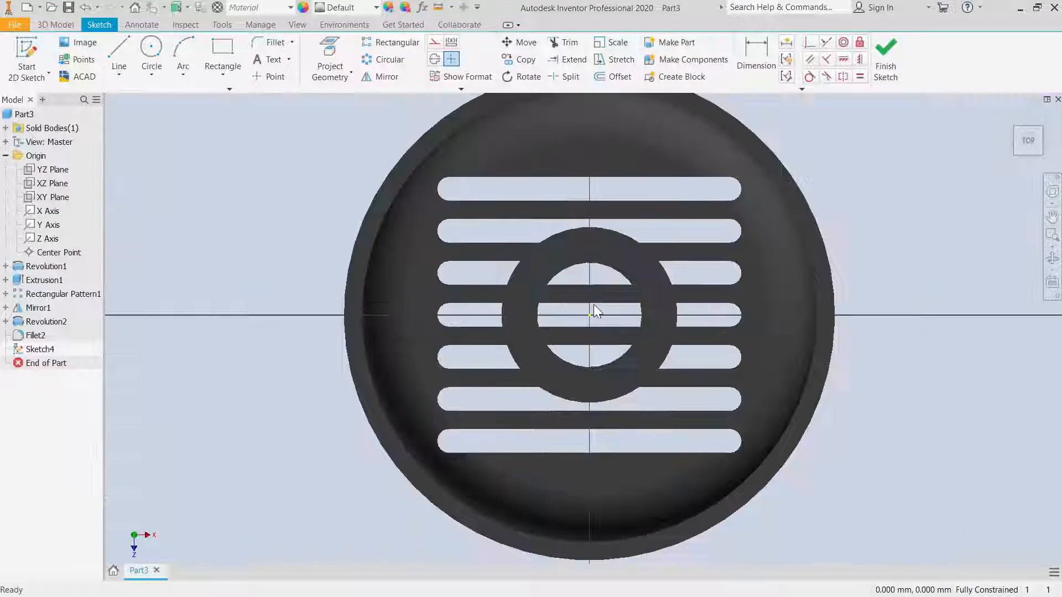
middle_drag(615, 327, 443, 330)
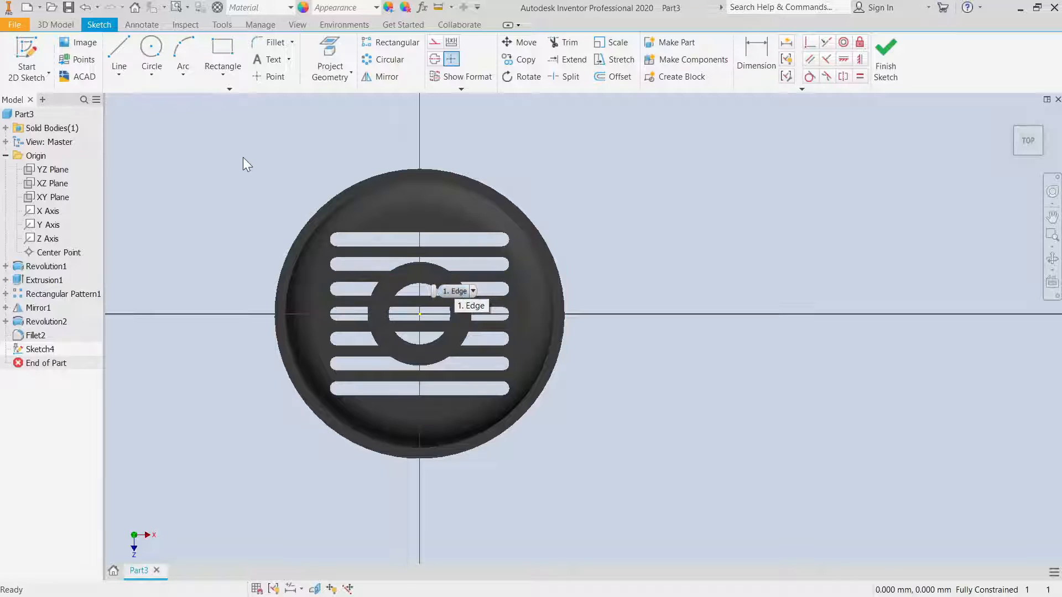
Draw a vertical line about 53 mm long from the cup's centre down past the rim and make it construction geometry
click(122, 62)
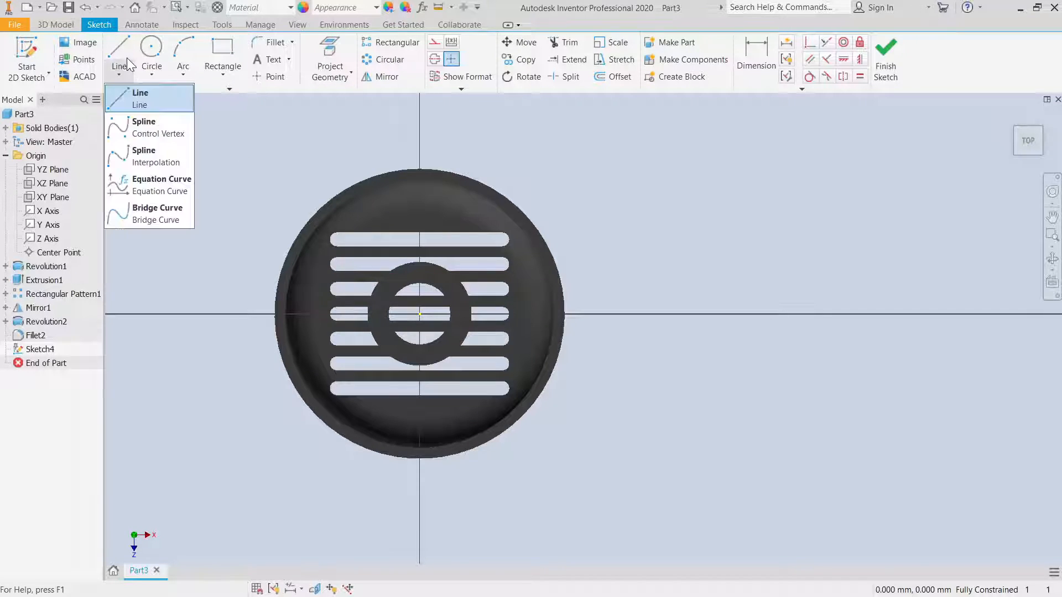
click(141, 99)
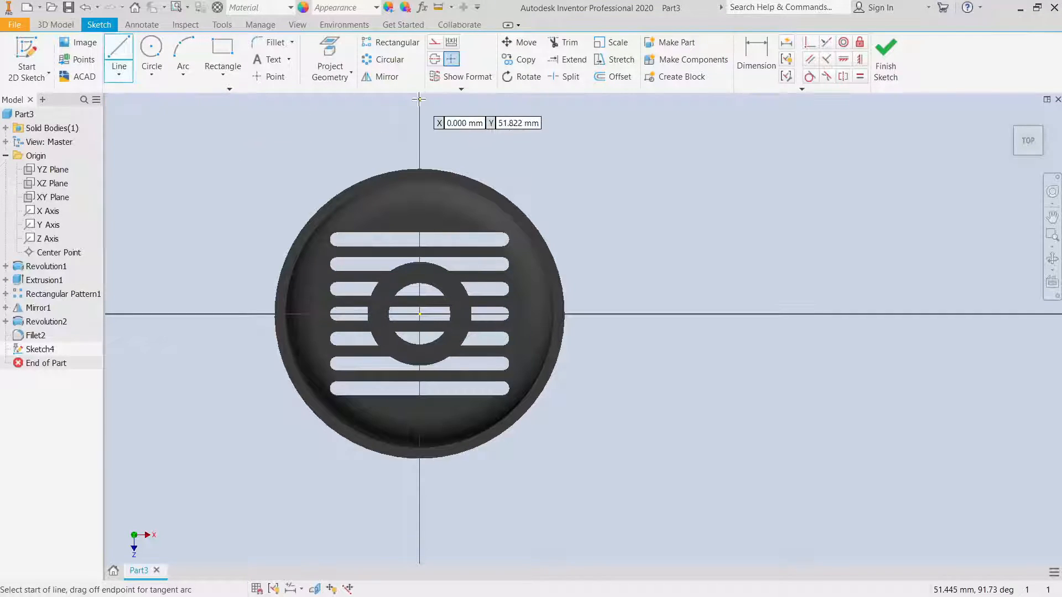
click(420, 314)
middle_drag(531, 475, 564, 256)
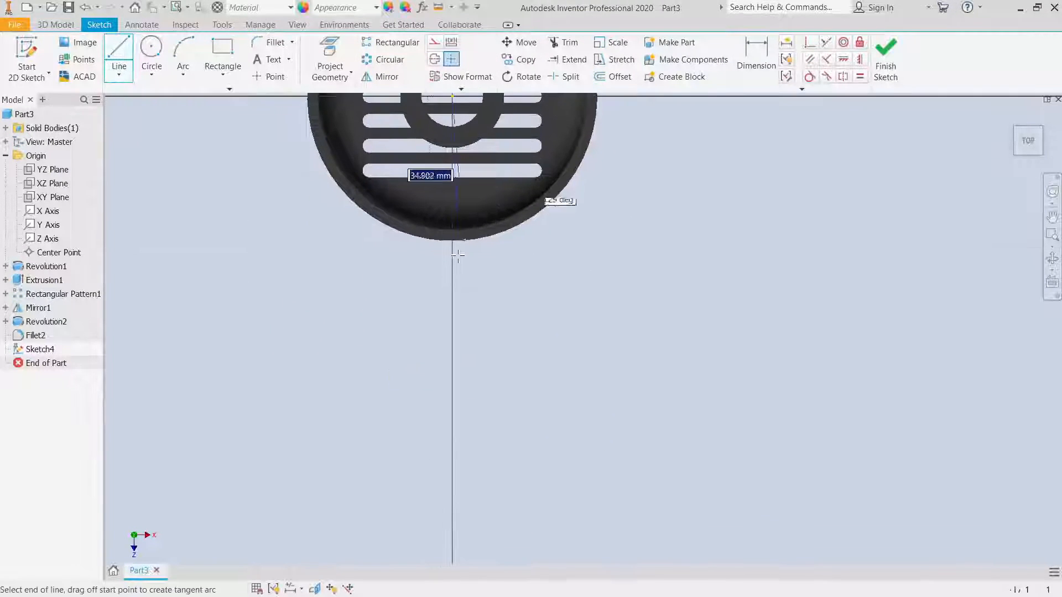
click(452, 314)
right_click(452, 313)
click(491, 312)
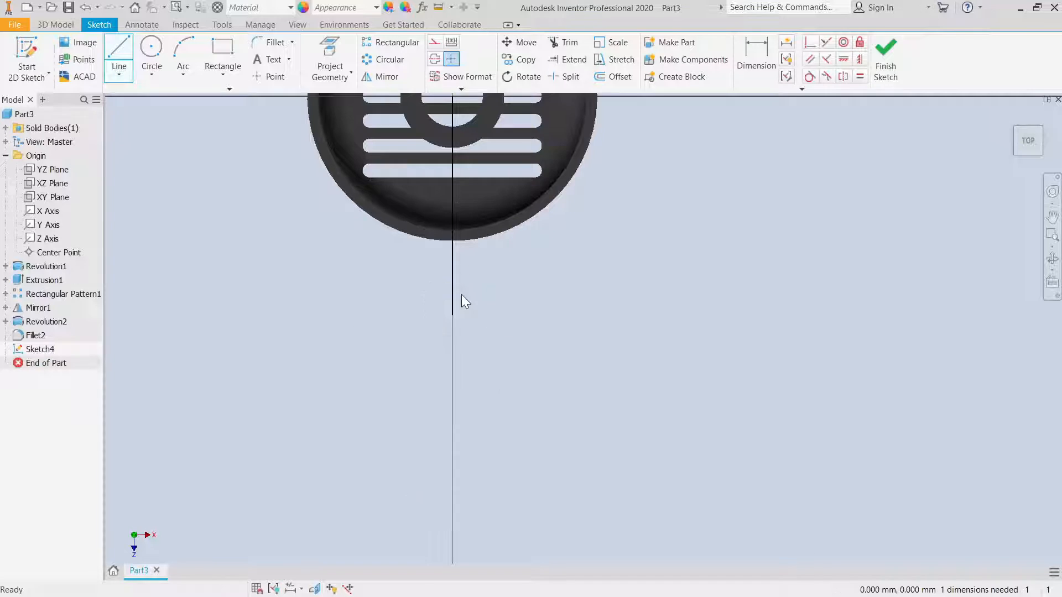
right_click(453, 293)
click(531, 282)
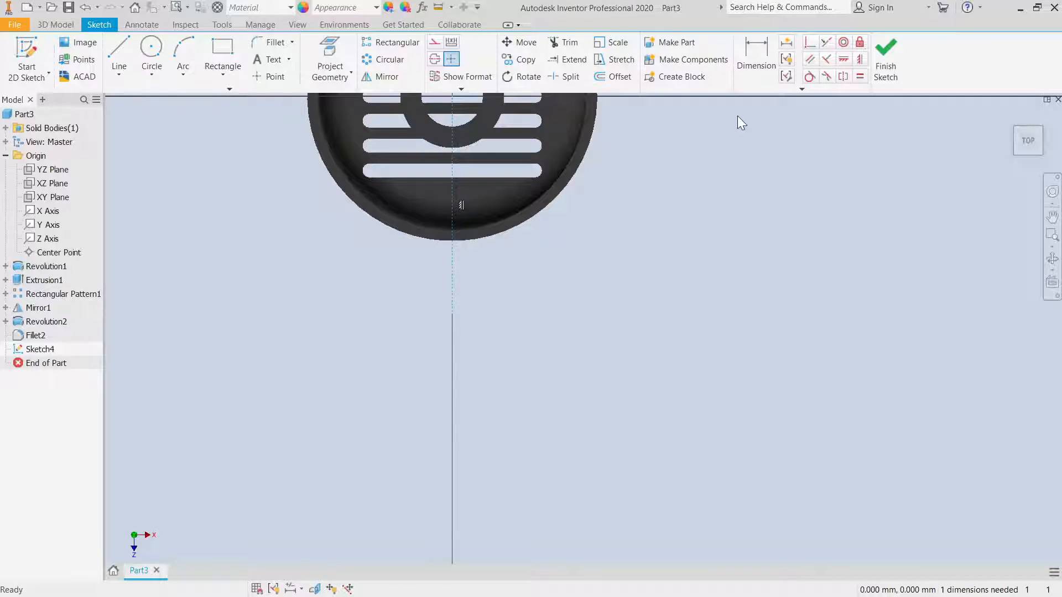
Set the vertical construction line's length to 42.5 mm
click(756, 56)
click(450, 299)
click(470, 285)
click(474, 281)
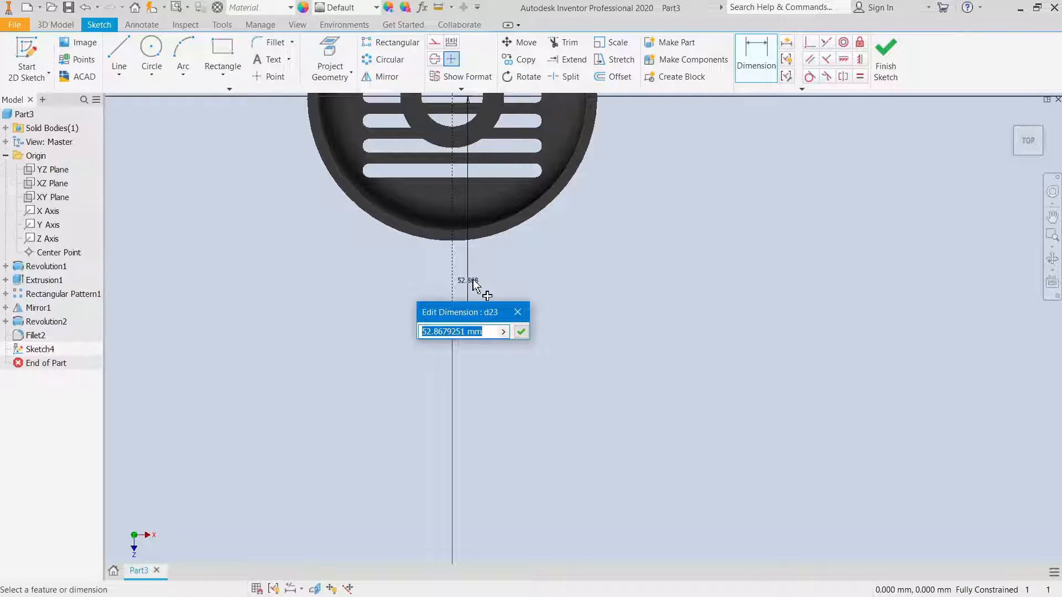
text(42.5)
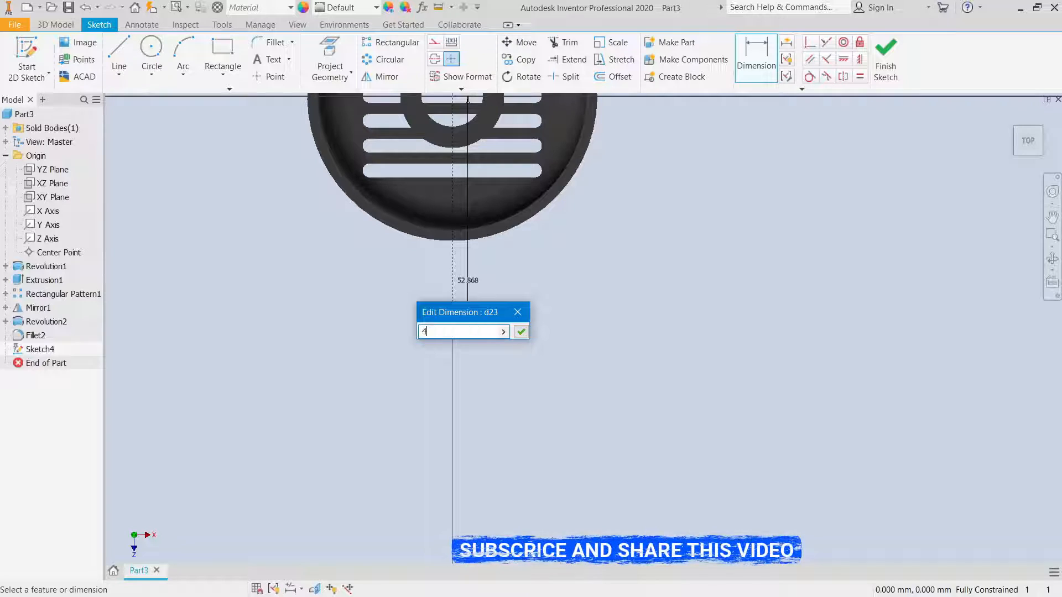
key(Return)
right_click(513, 266)
click(579, 260)
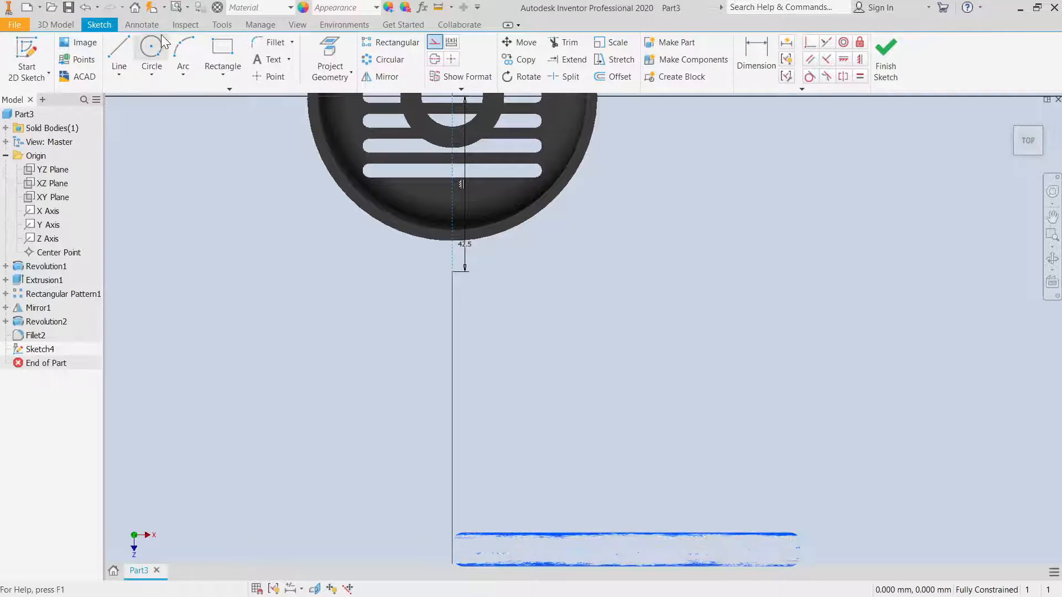
Draw a circle at the construction line's outer end, switching to diameter input and setting it to 7.5 mm
click(152, 50)
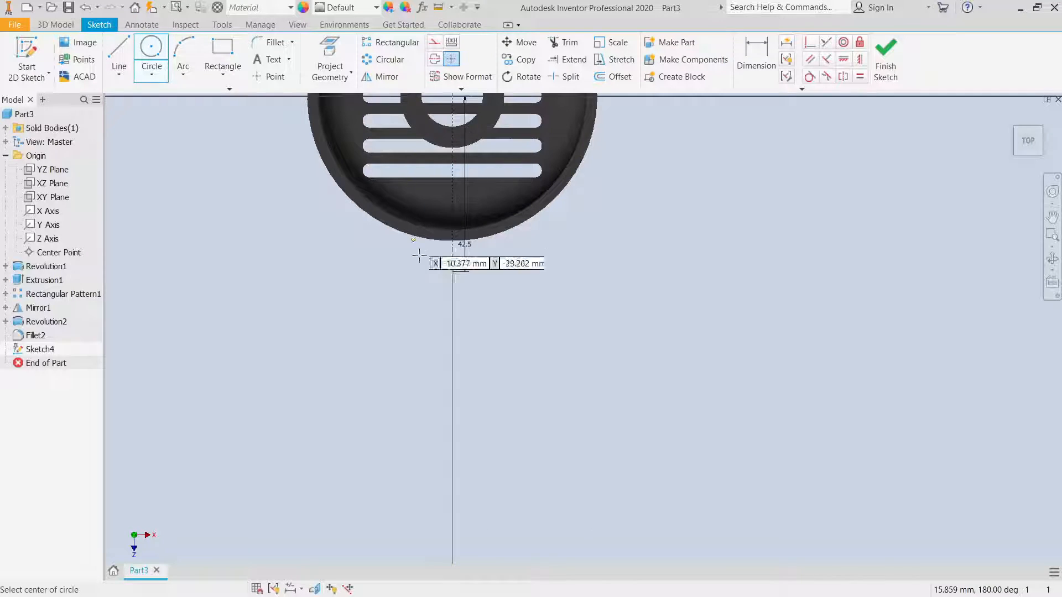
click(452, 272)
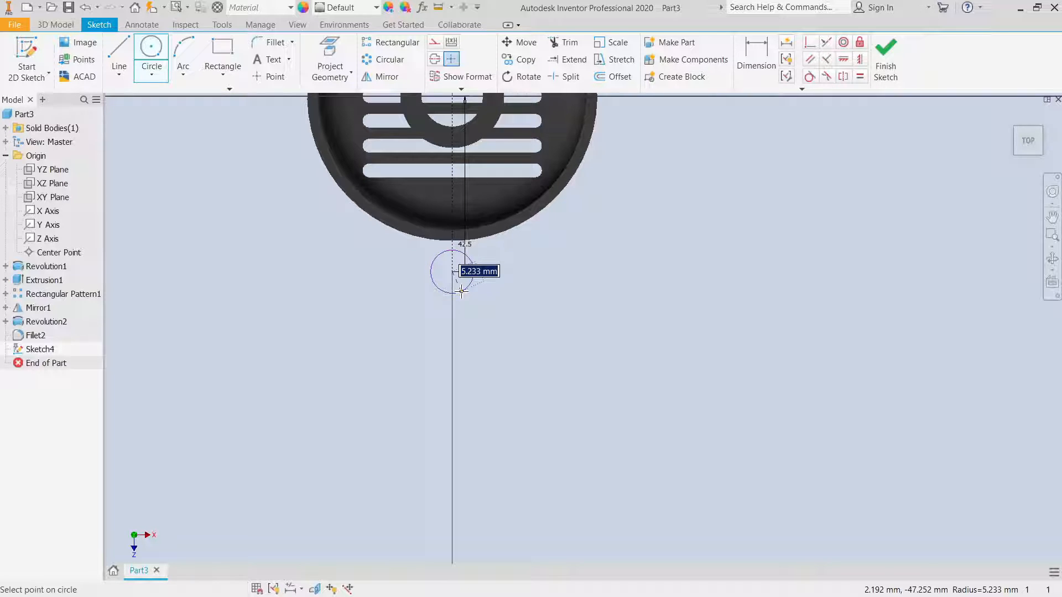
right_click(461, 291)
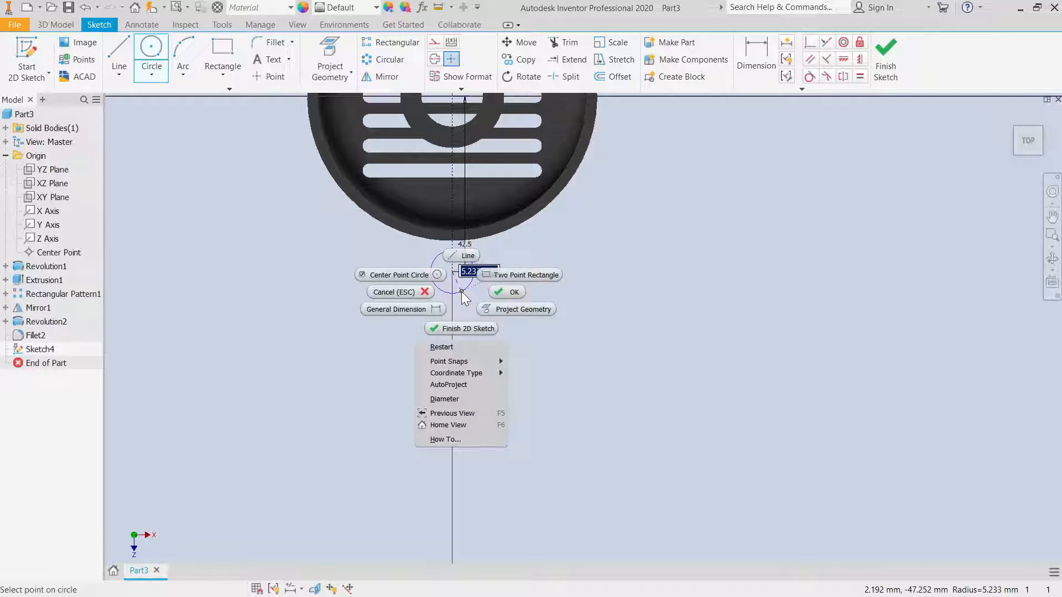
click(463, 393)
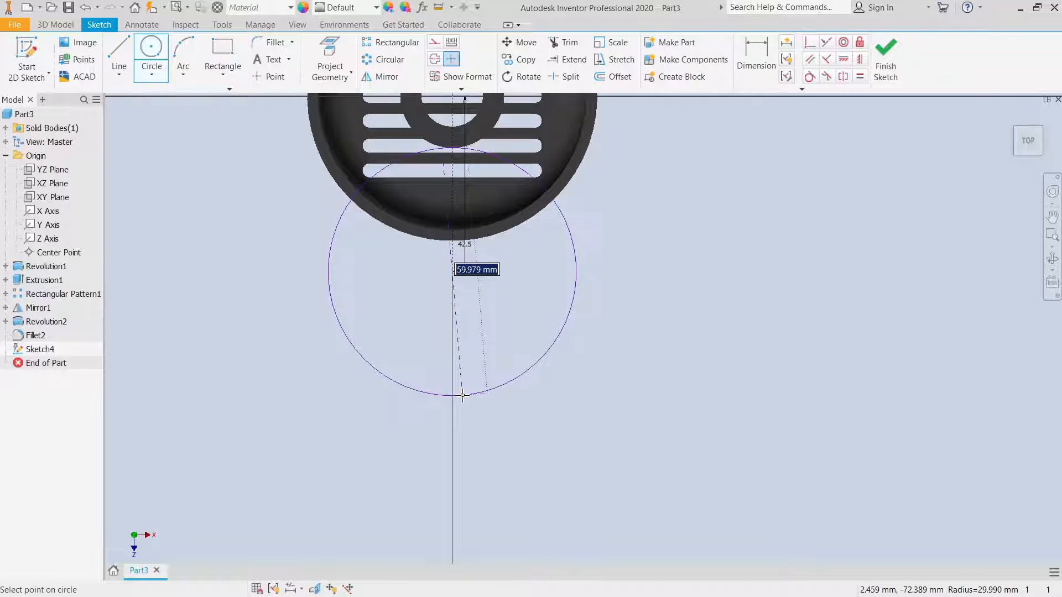
text(7.5)
key(Return)
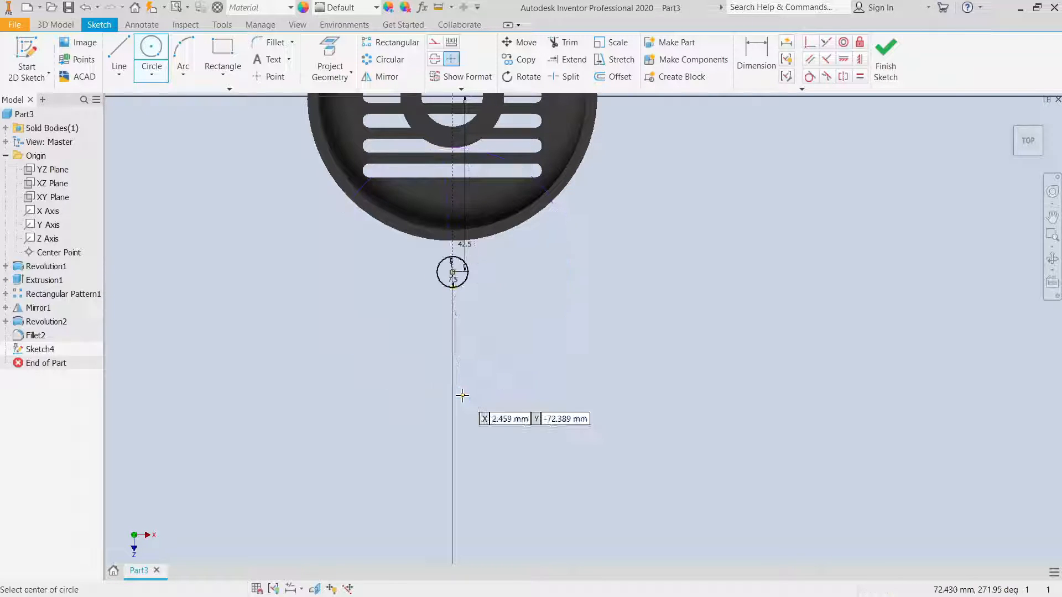
Draw a concentric 15 mm diameter circle around the 7.5 mm circle
click(452, 272)
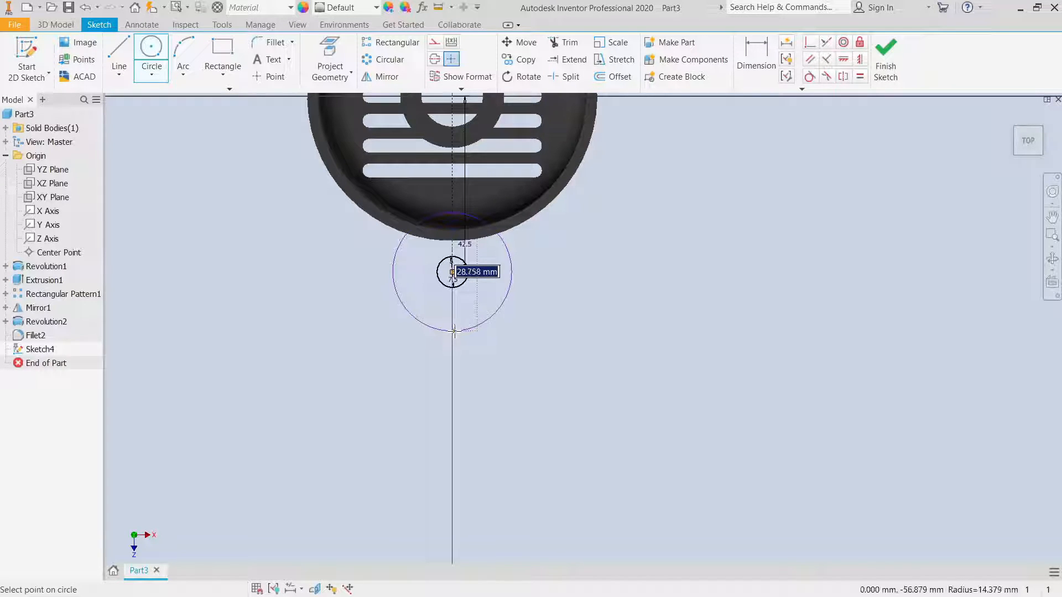
text(15)
key(Return)
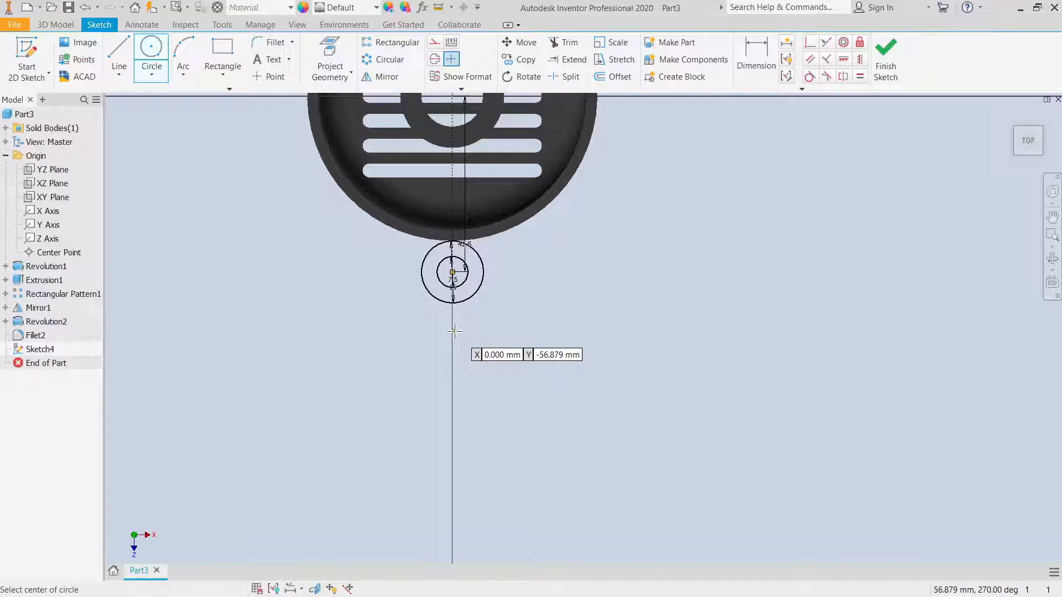
right_click(516, 256)
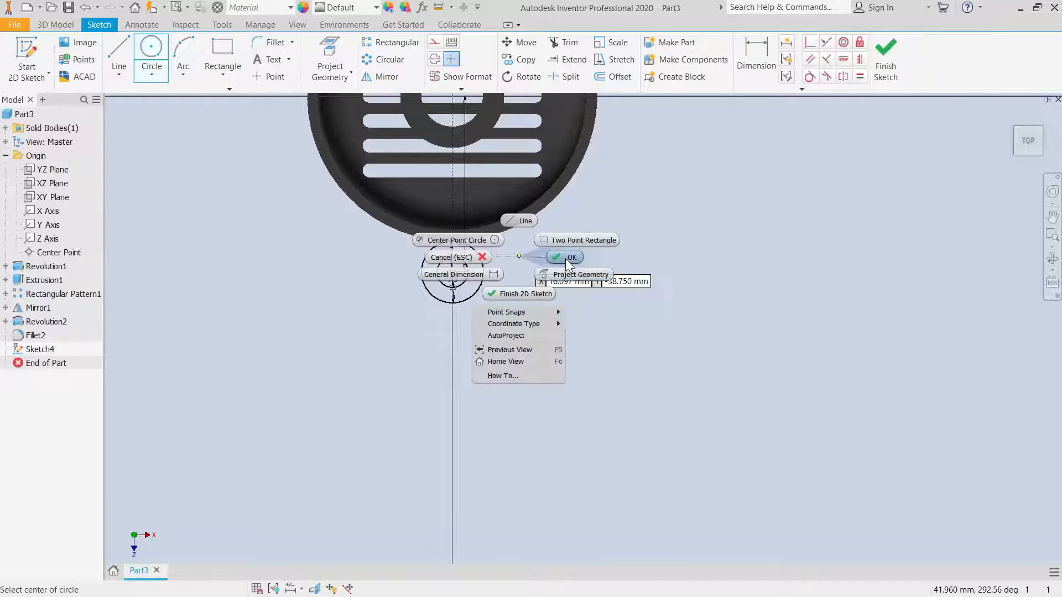
click(565, 259)
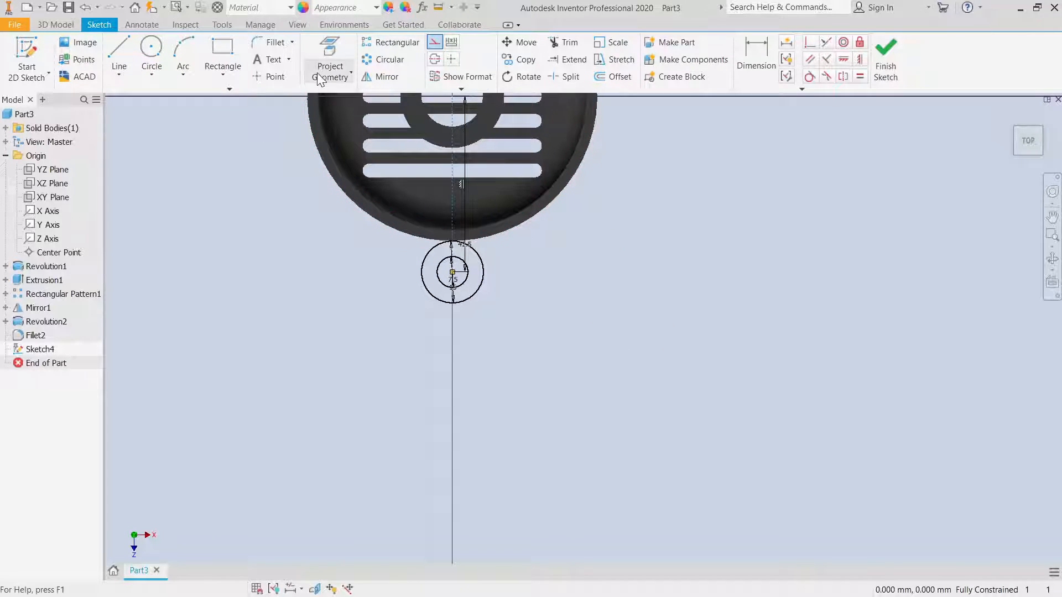
Project the cup's outer rim edge into the sketch
click(323, 52)
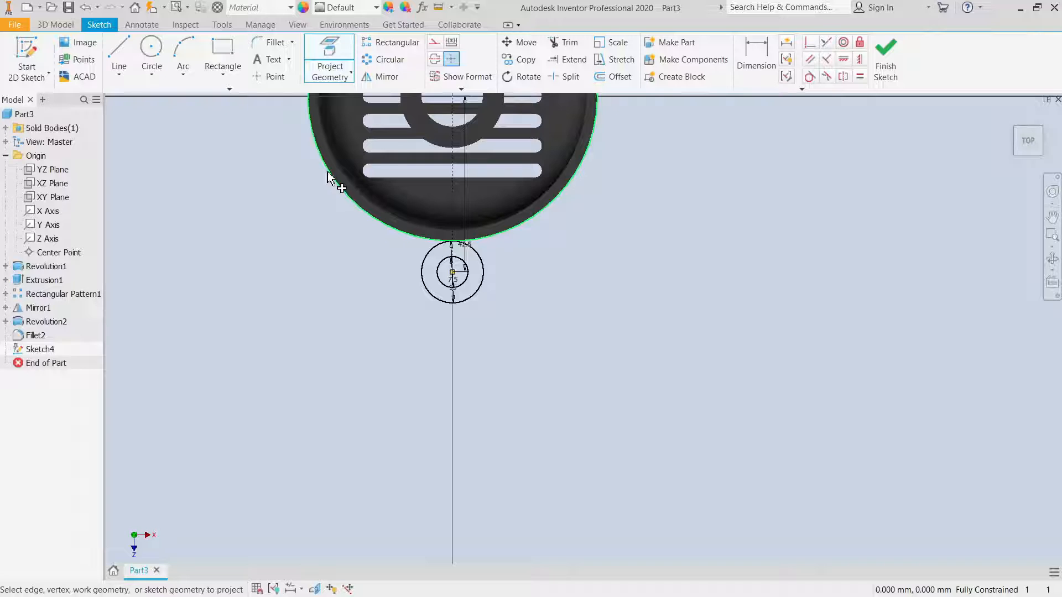
right_click(282, 174)
click(307, 173)
Draw two vertical lines from either side of the 15 mm circle to just past the projected rim edge
click(119, 55)
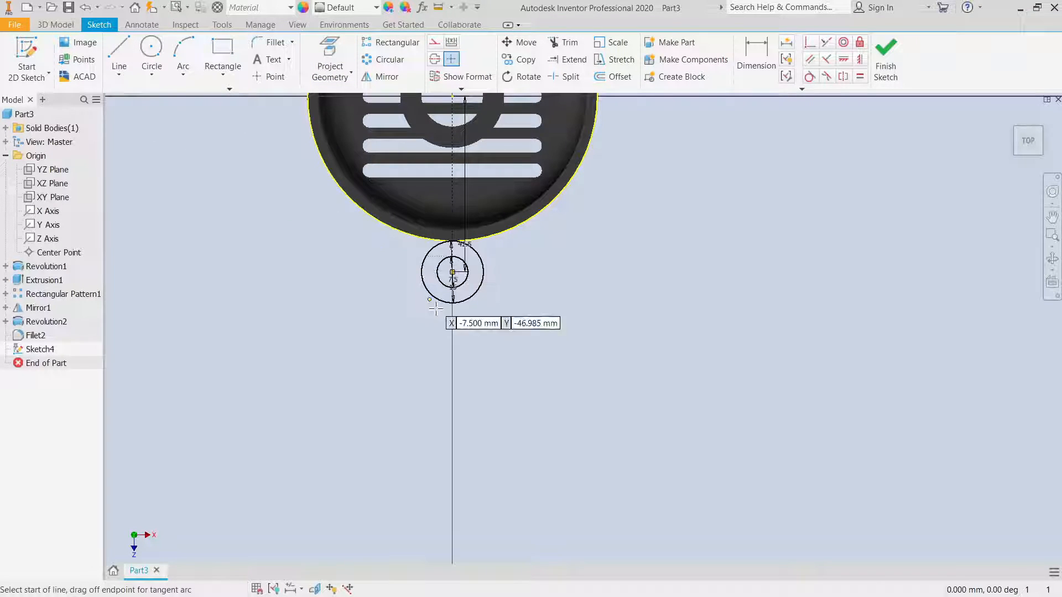
click(422, 271)
right_click(422, 209)
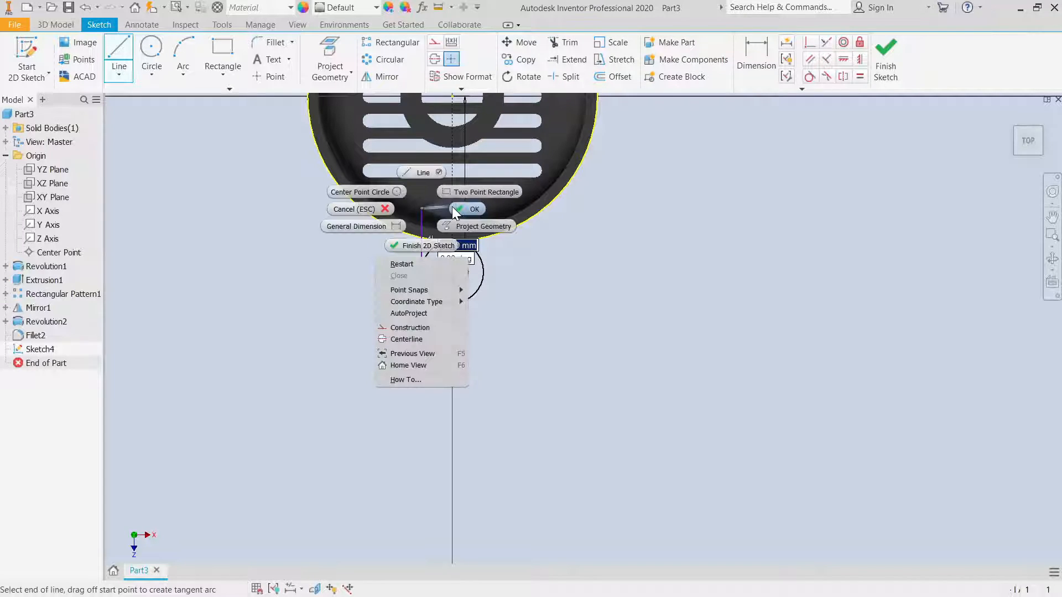
click(453, 208)
click(119, 55)
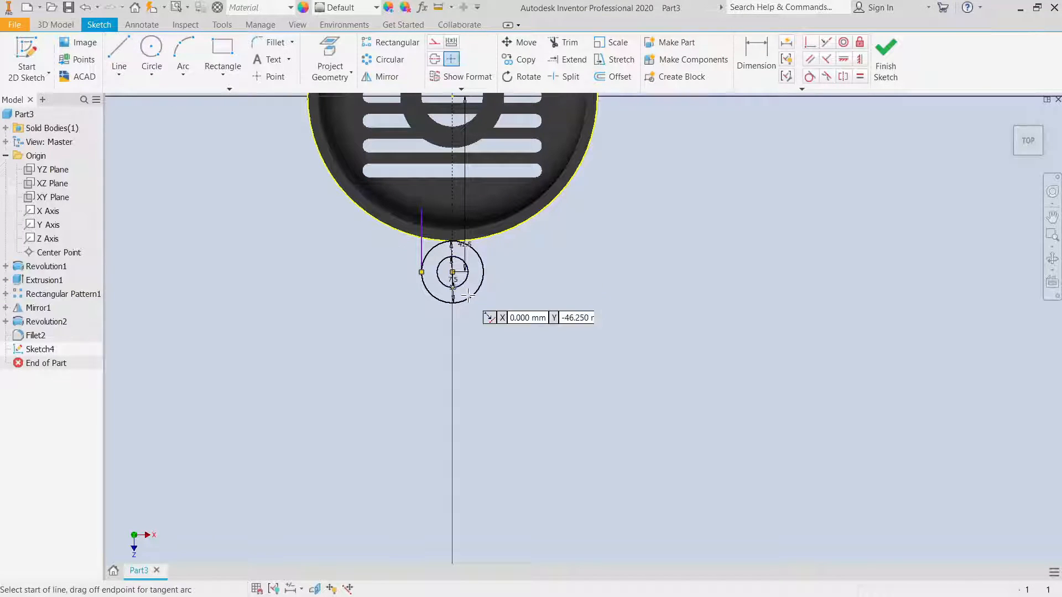
click(483, 272)
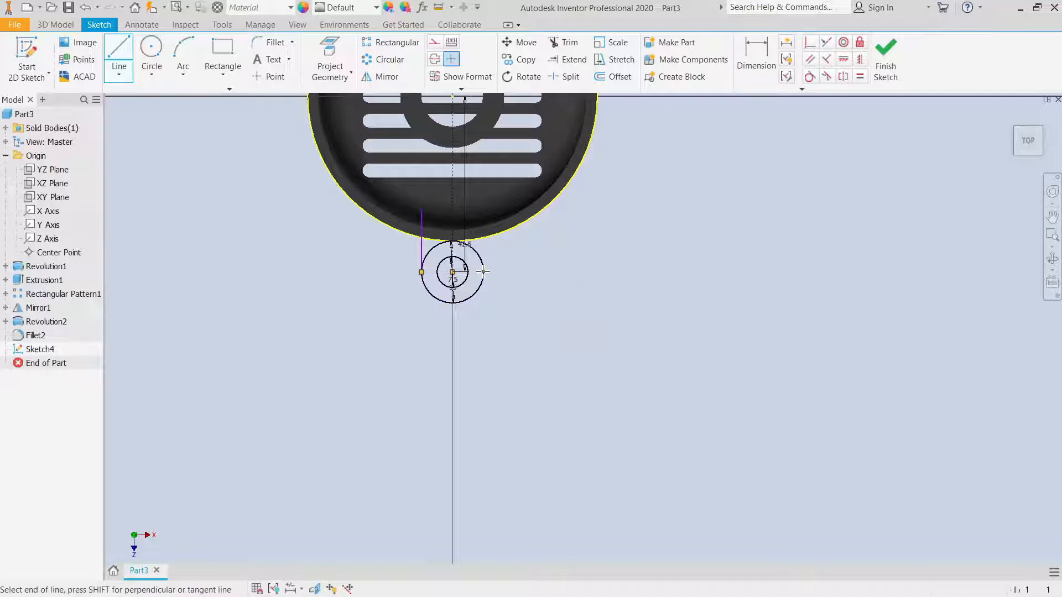
click(483, 188)
right_click(484, 188)
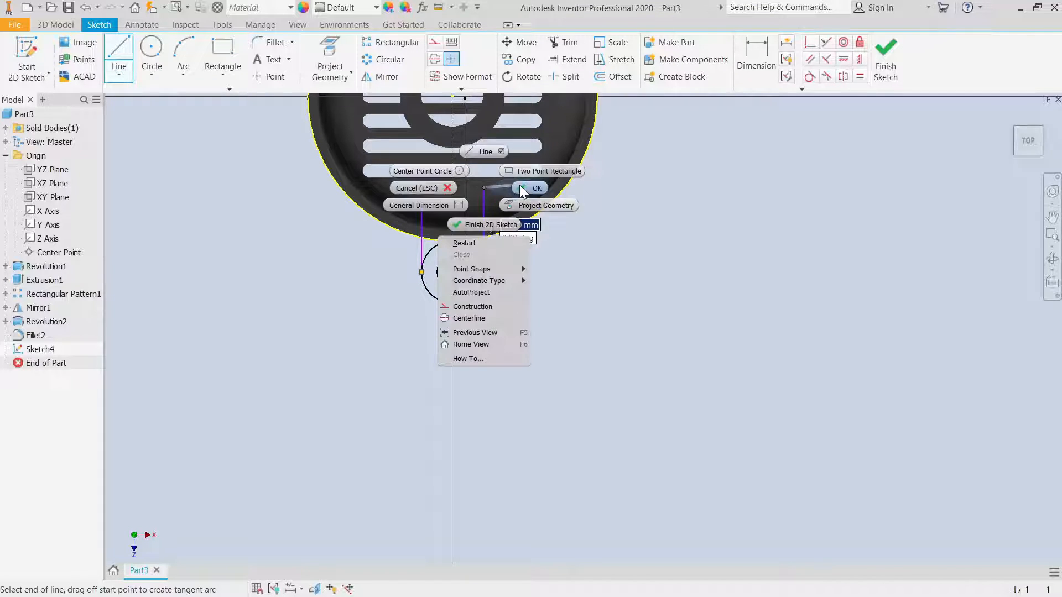
click(521, 187)
Trim both vertical lines back to the projected rim edge
click(564, 42)
click(485, 219)
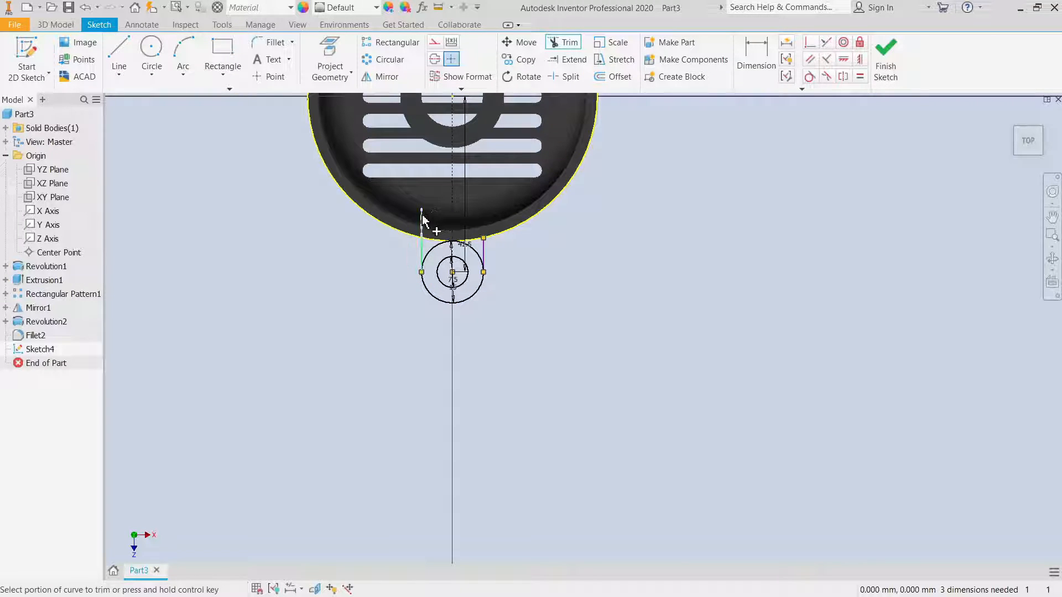
right_click(423, 221)
click(458, 220)
Make both vertical lines tangent to the 15 mm circle
click(809, 76)
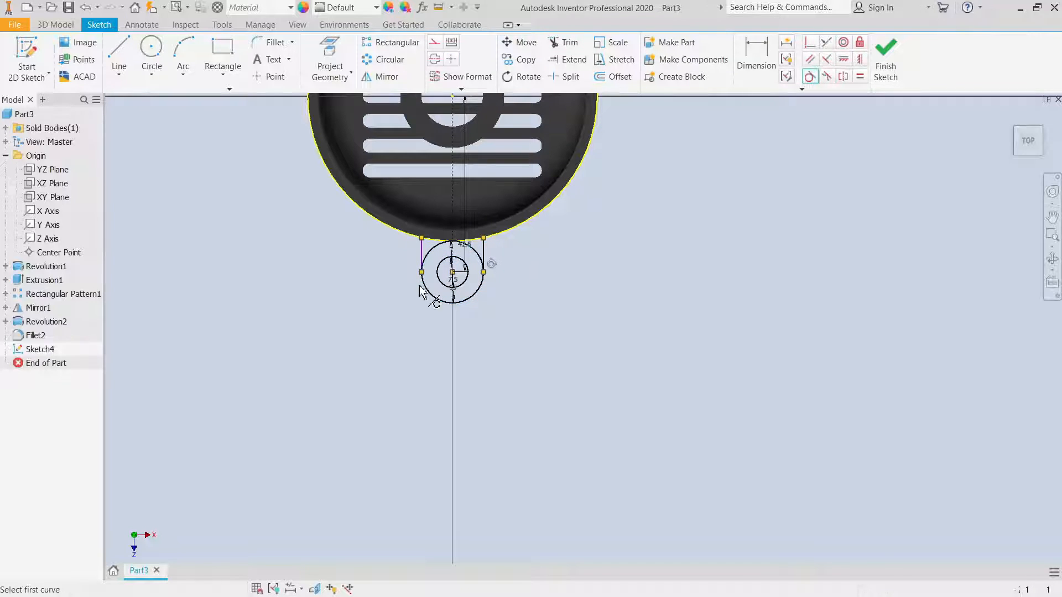
click(433, 250)
click(422, 249)
right_click(334, 283)
click(374, 280)
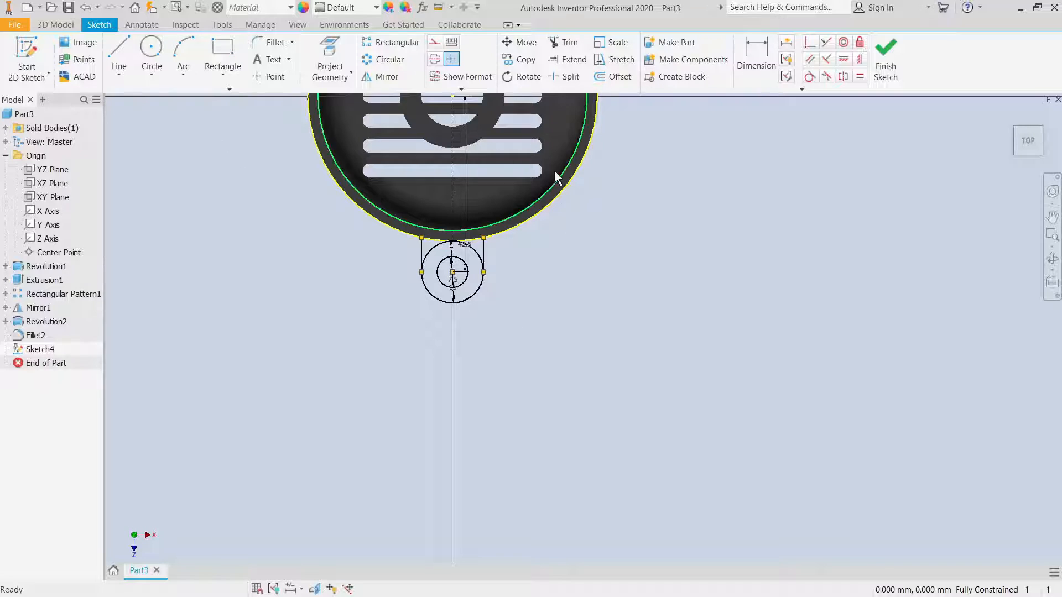
Trim away the 15 mm circle's arc between the two tangent lines on the cup side
click(564, 42)
click(475, 251)
click(438, 243)
right_click(591, 244)
click(628, 245)
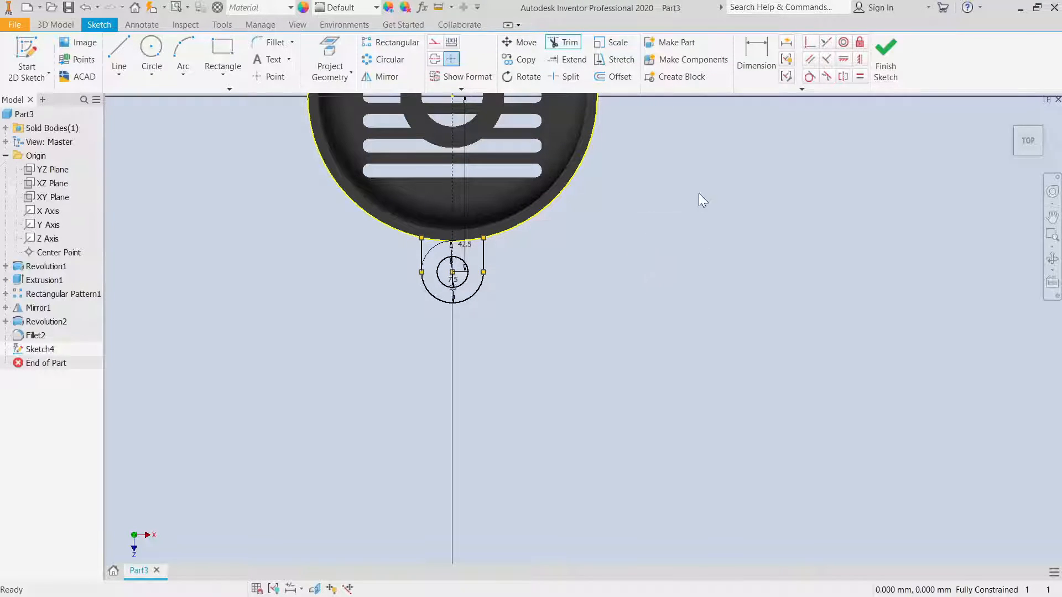
Finish the sketch and extrude the lug profile around the hole 5 mm in the flipped direction, joined to the cup
click(880, 76)
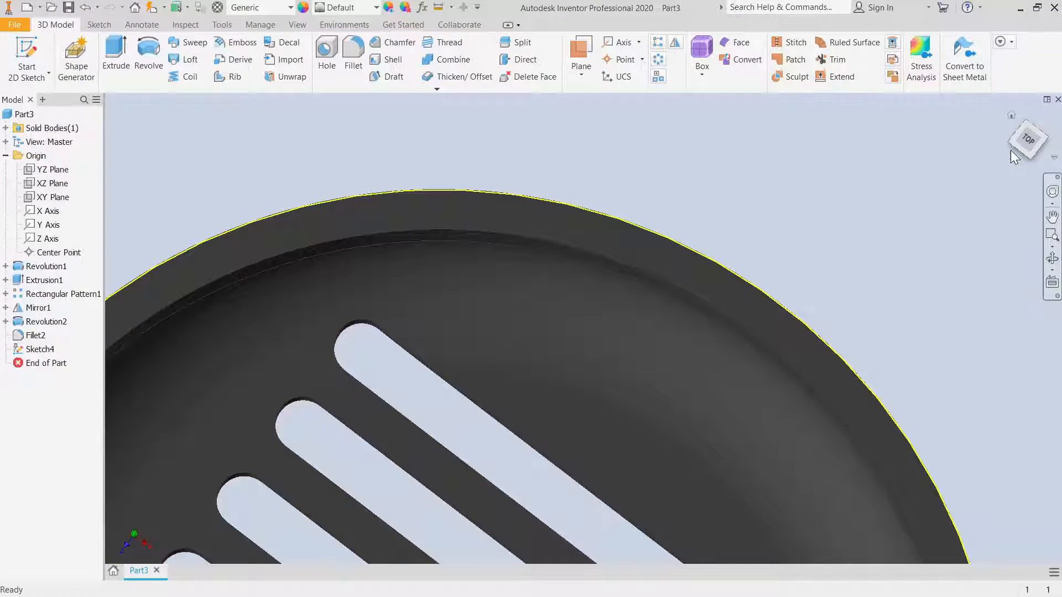
click(1012, 115)
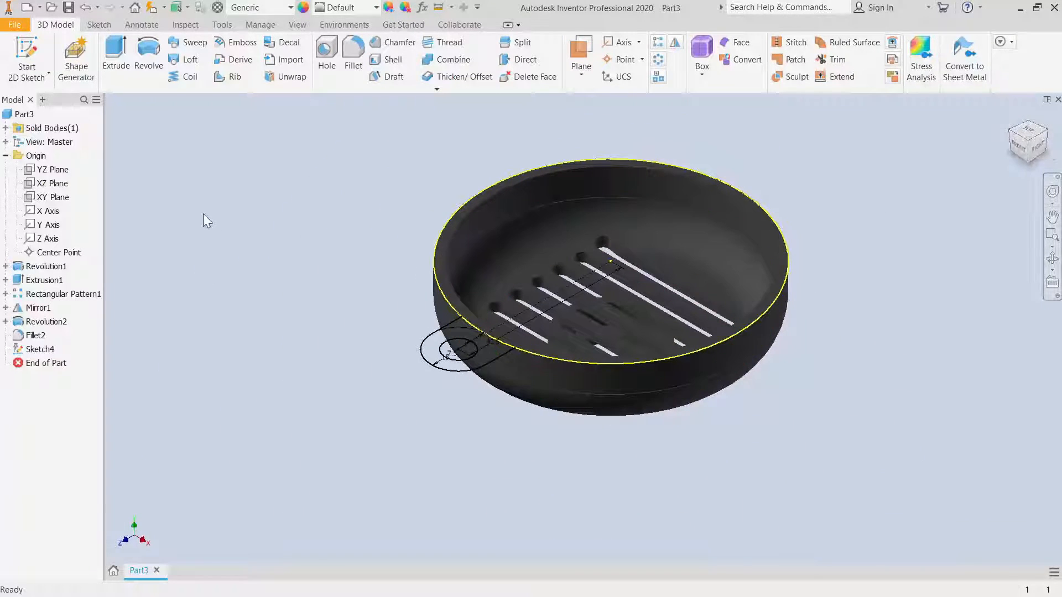
click(119, 56)
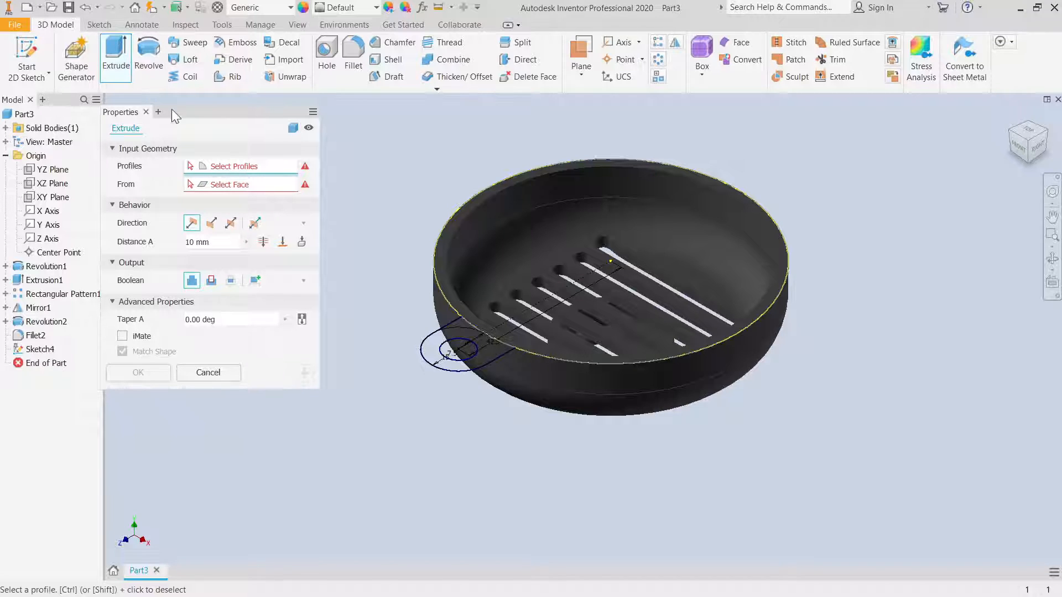
click(432, 353)
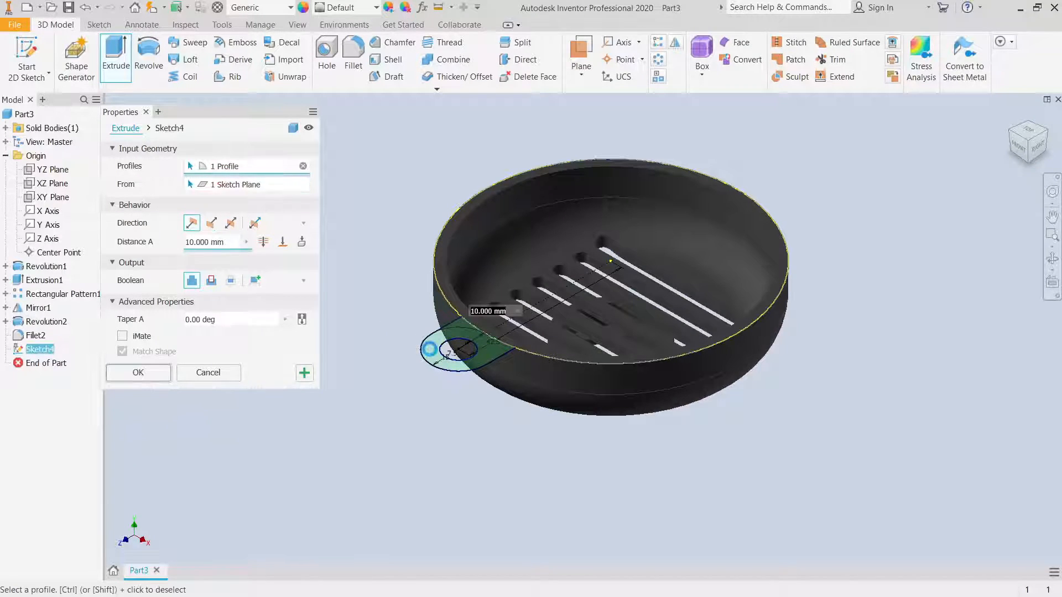
click(211, 223)
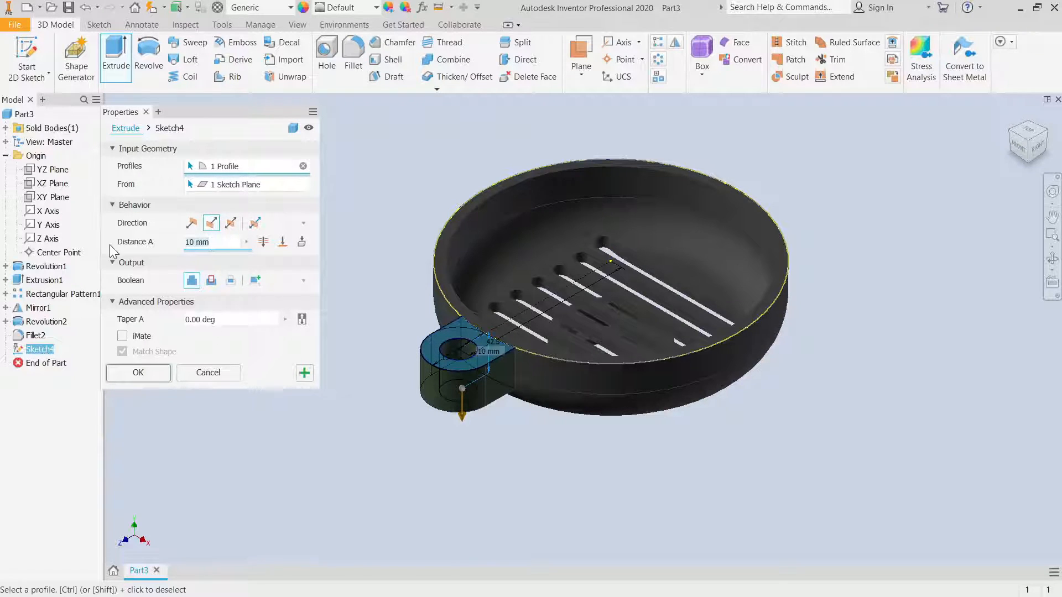
text(5)
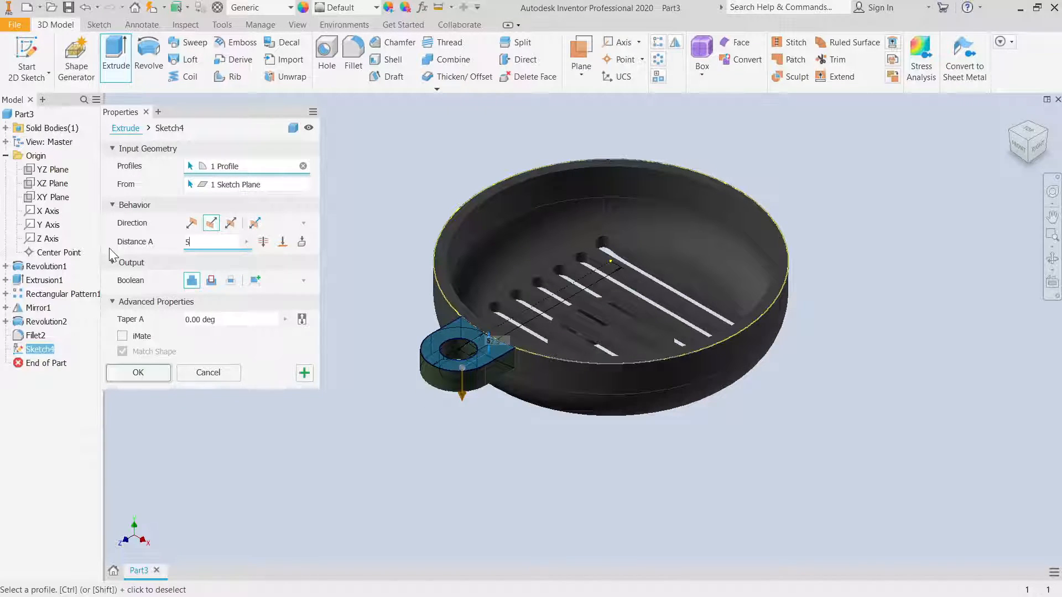
click(139, 373)
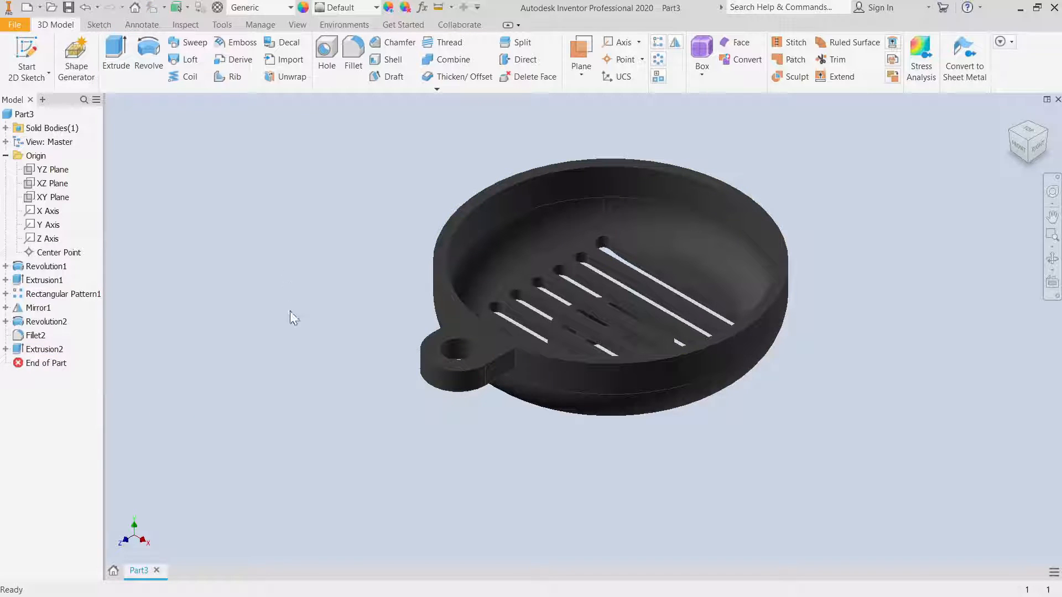
click(1052, 258)
drag(572, 393, 729, 399)
right_click(841, 246)
key(Escape)
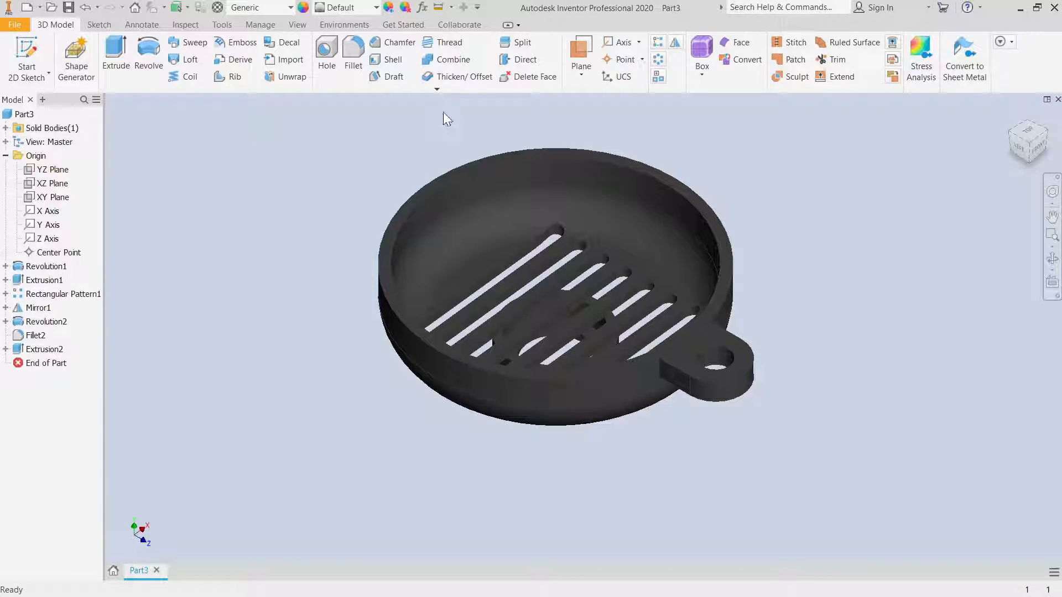
click(658, 58)
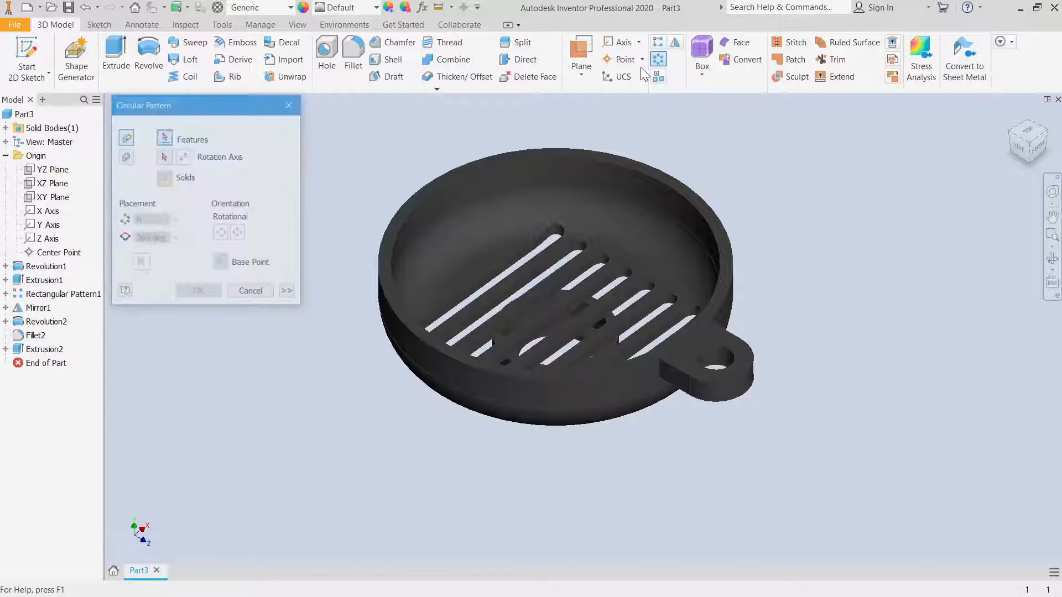
click(741, 377)
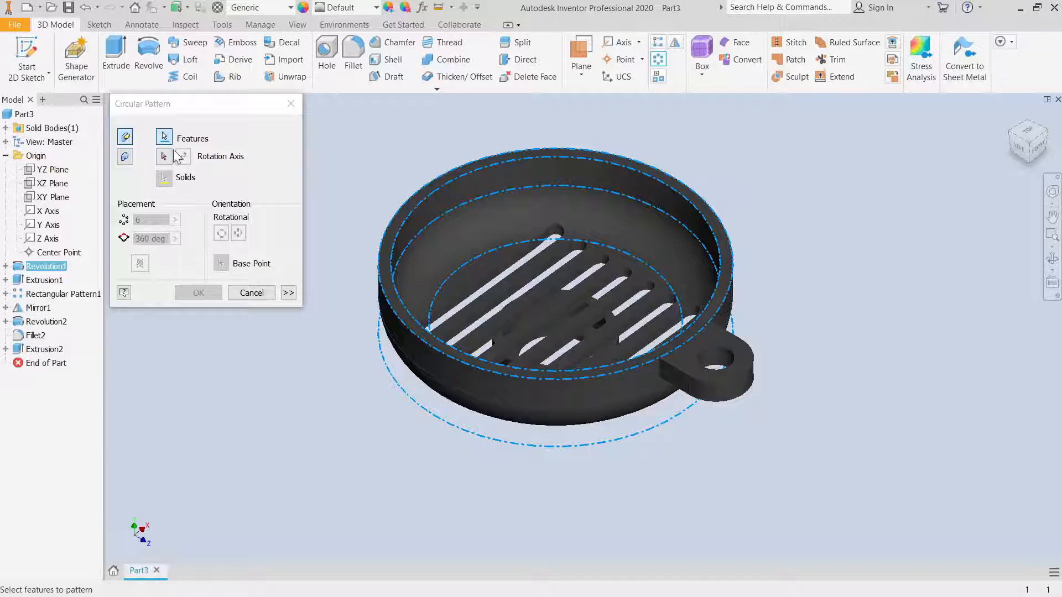
click(164, 157)
click(50, 225)
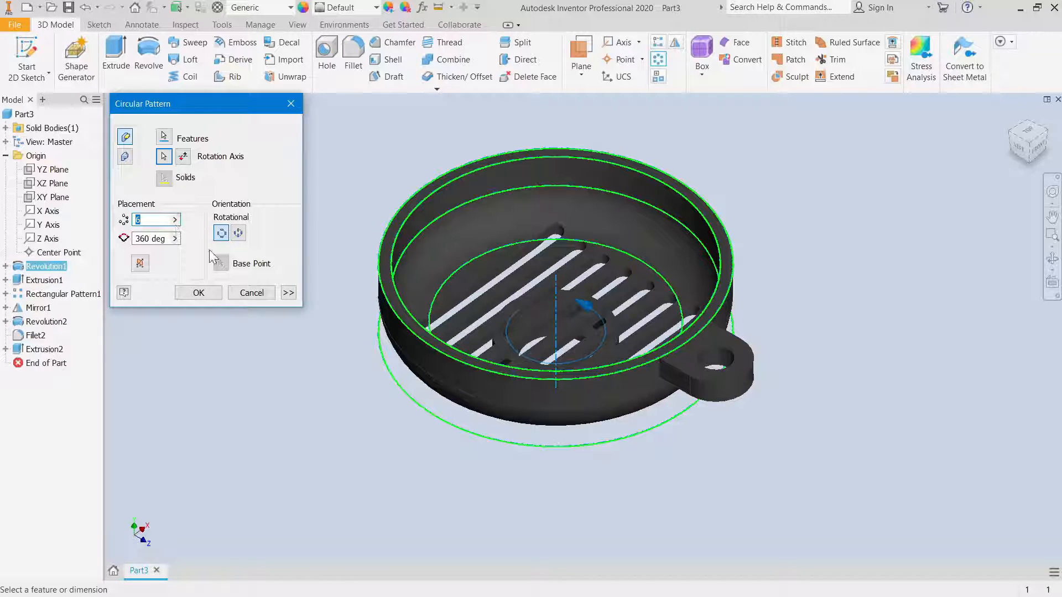
click(252, 295)
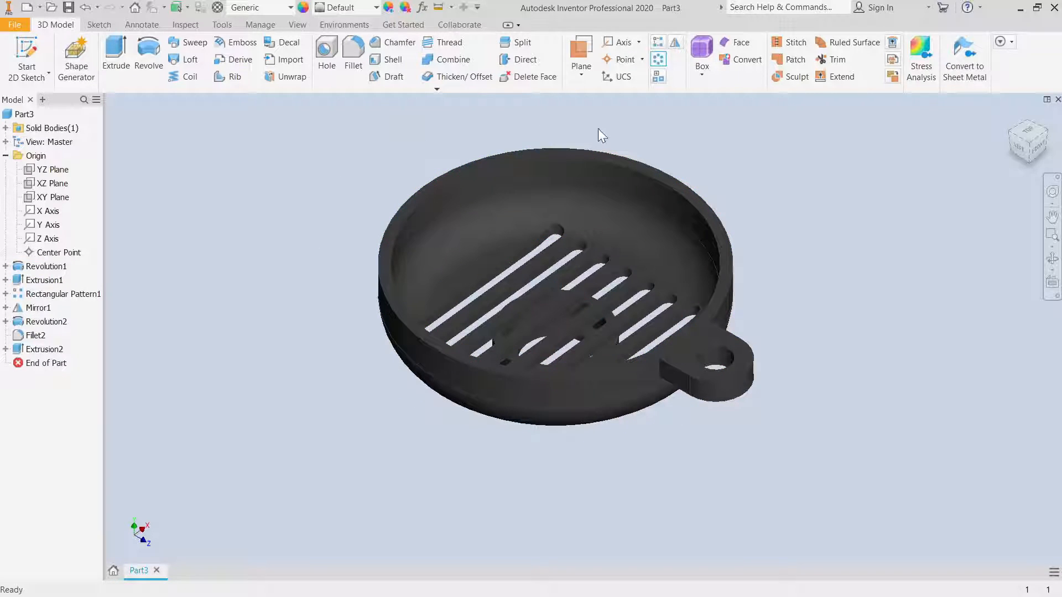
Create a circular pattern of the lug extrusion about the Y axis with 3 occurrences over 360 degrees
click(659, 59)
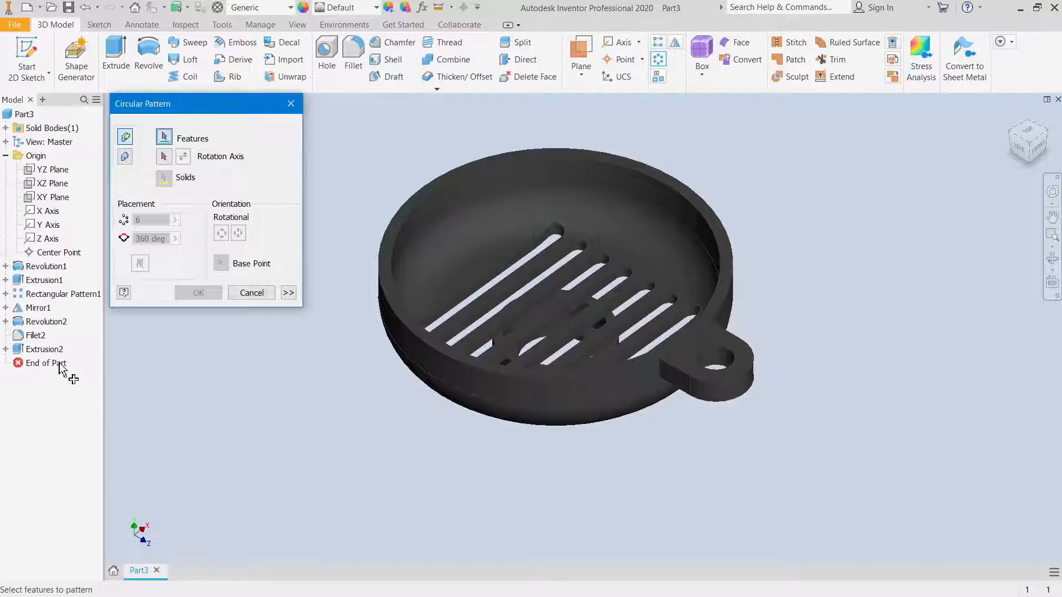
click(50, 350)
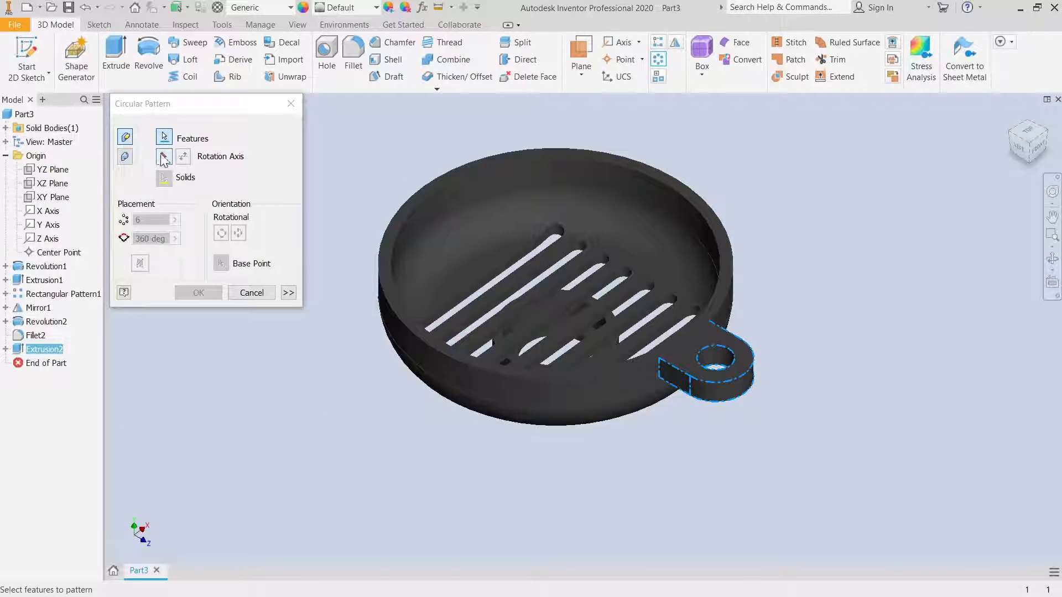
click(164, 157)
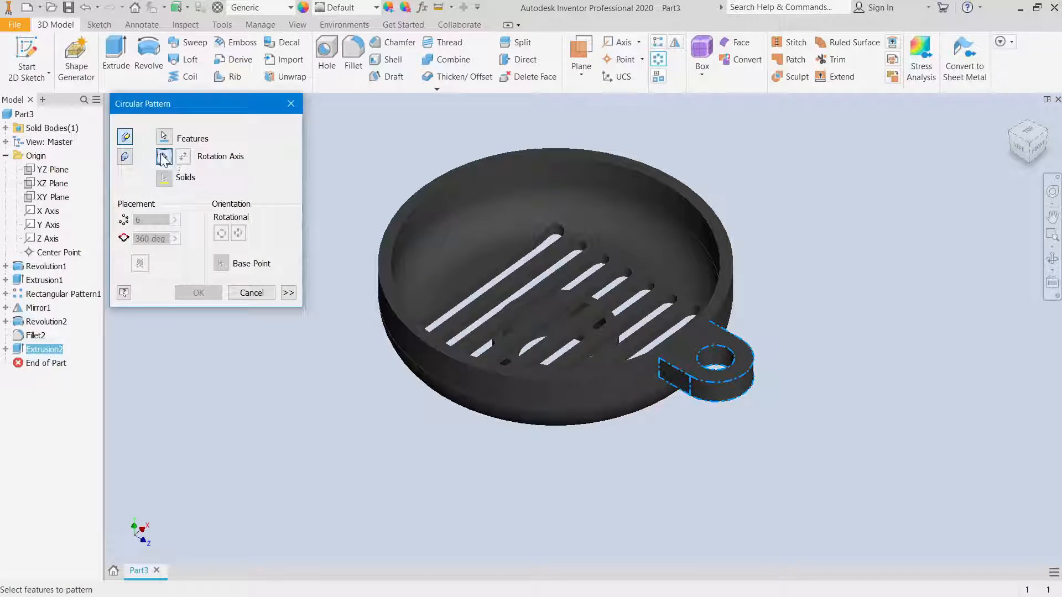
click(49, 225)
text(3)
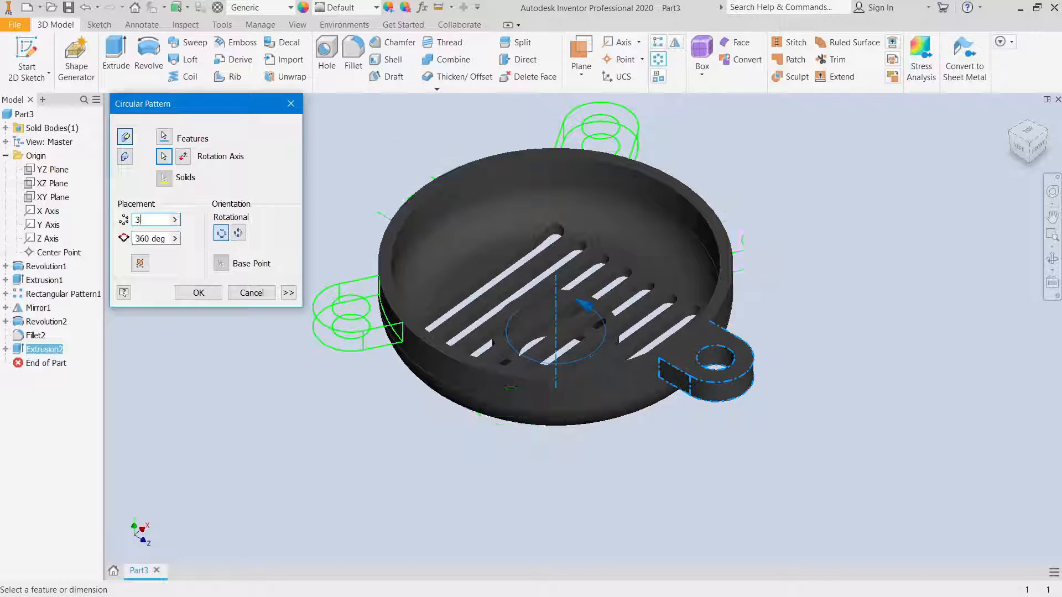
click(202, 294)
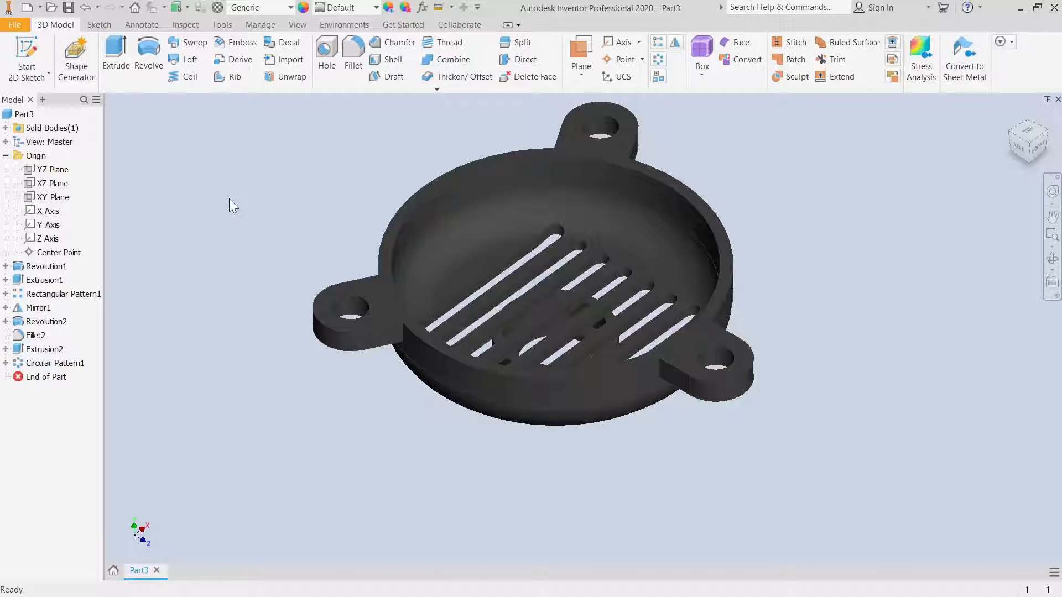
Start a sketch on the central ring's flat face exposed in a slot and project the ring's outer arc as construction geometry
scroll(602, 320, up, 3)
scroll(603, 323, up, 3)
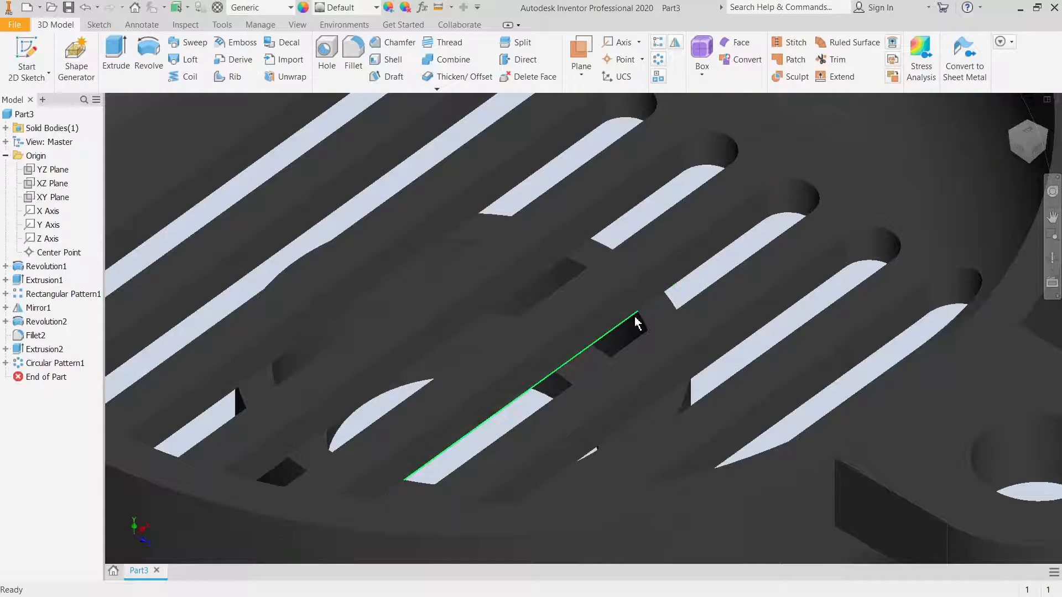
click(652, 313)
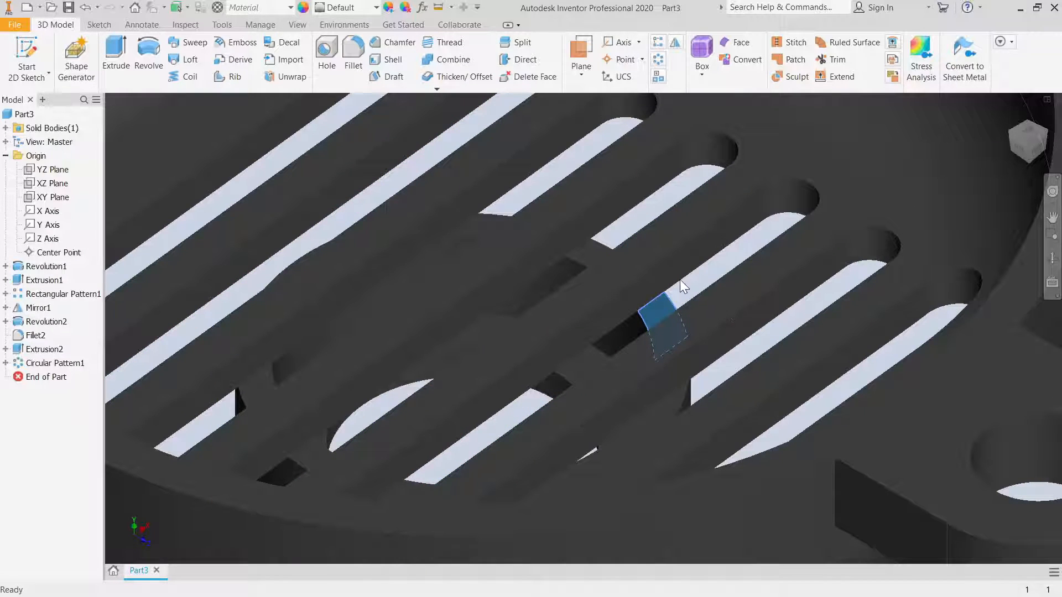
key(s)
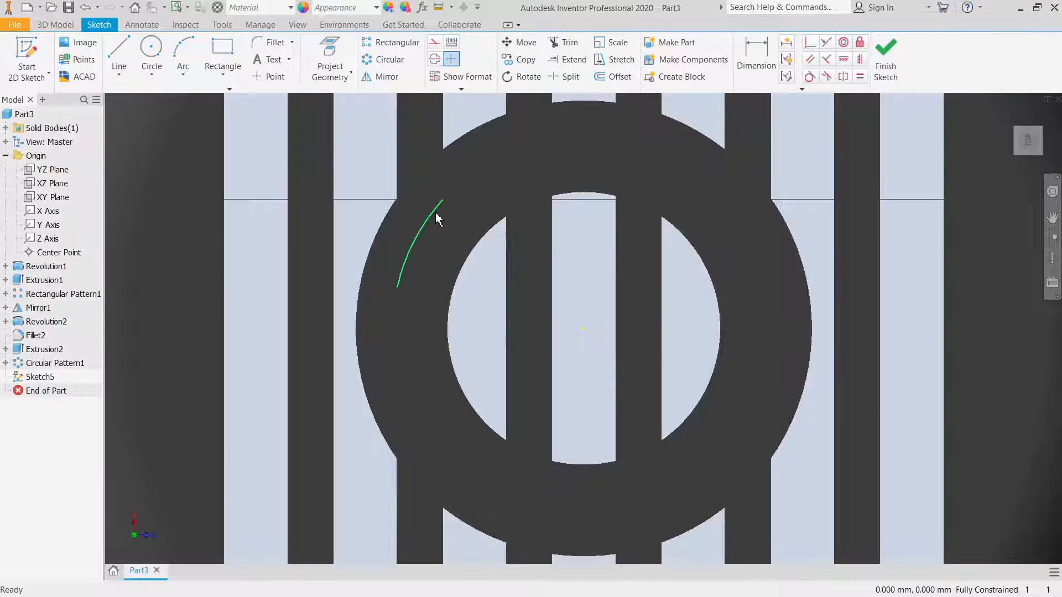
click(330, 50)
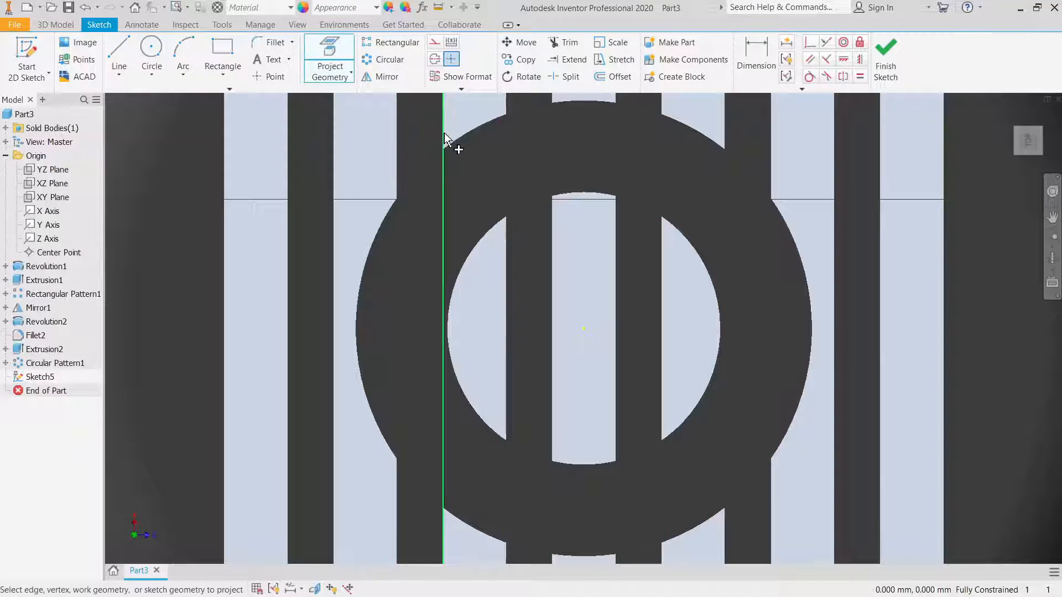
click(479, 132)
right_click(464, 109)
click(488, 105)
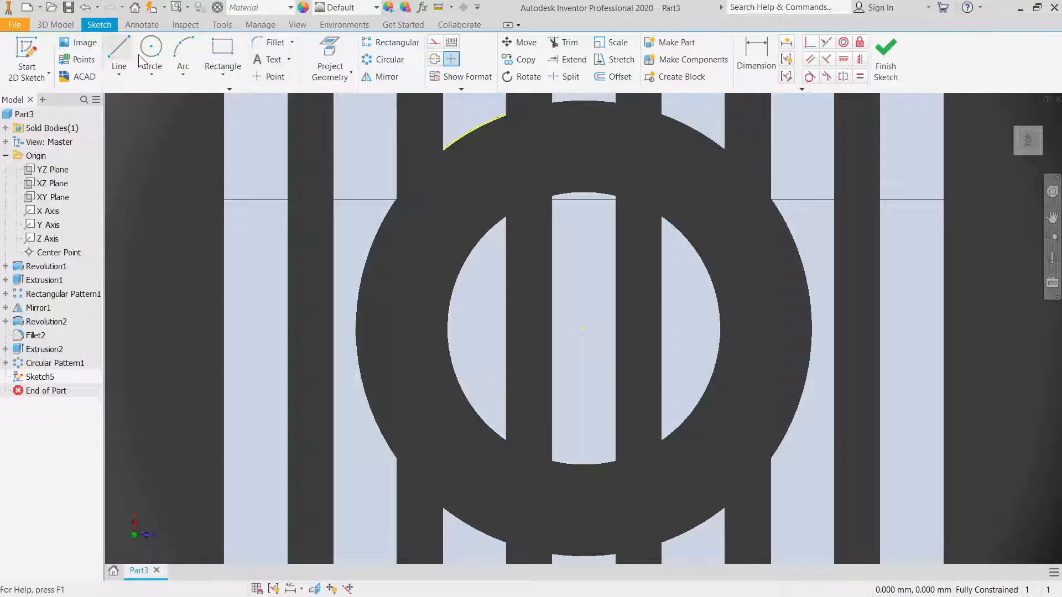
right_click(487, 128)
key(Escape)
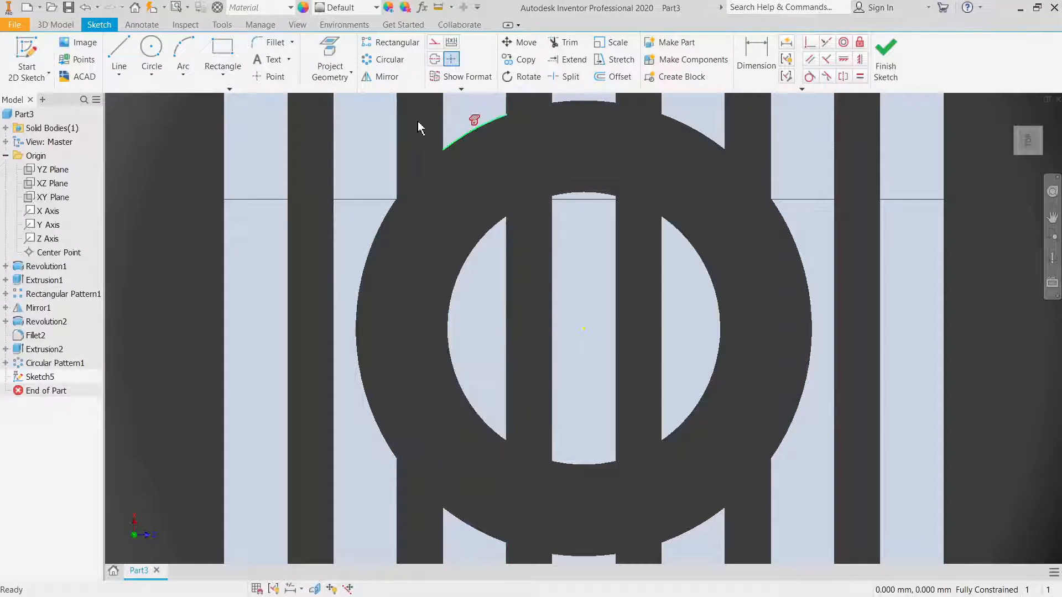
Draw a circle centred on the origin out to the projected arc, about 25 mm in diameter
click(151, 51)
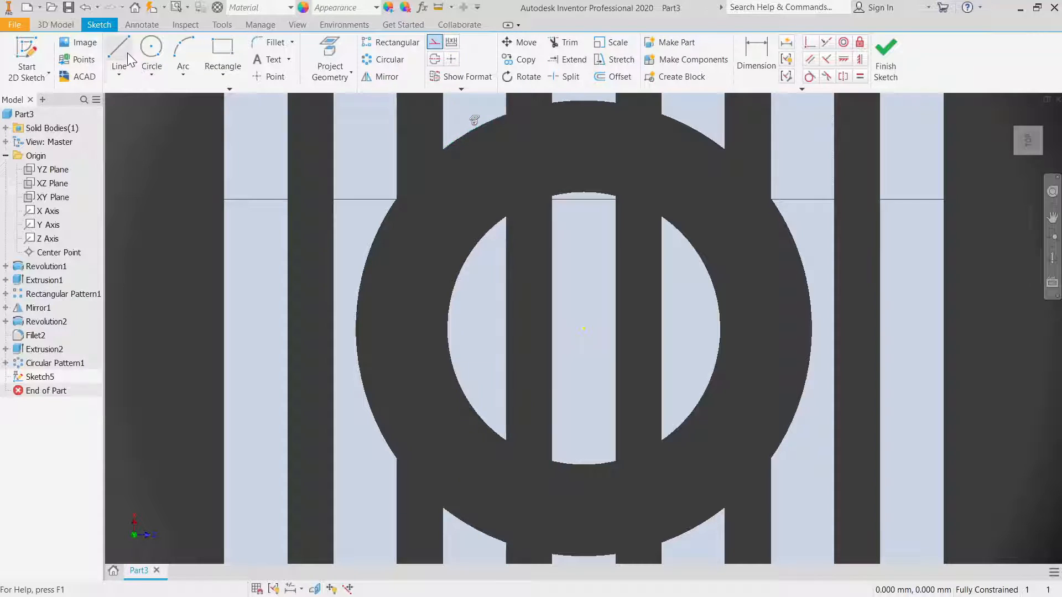
click(583, 329)
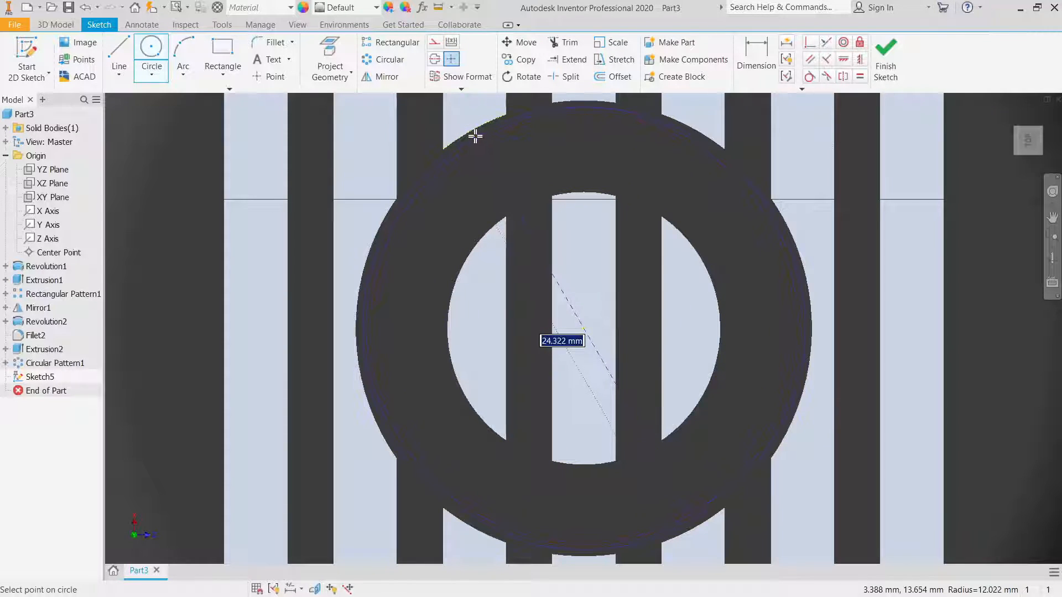
click(472, 131)
right_click(470, 131)
click(501, 140)
Dimension the diameter of the circle traced over the ring's outer edge
click(756, 55)
click(797, 237)
click(811, 179)
right_click(799, 165)
click(847, 167)
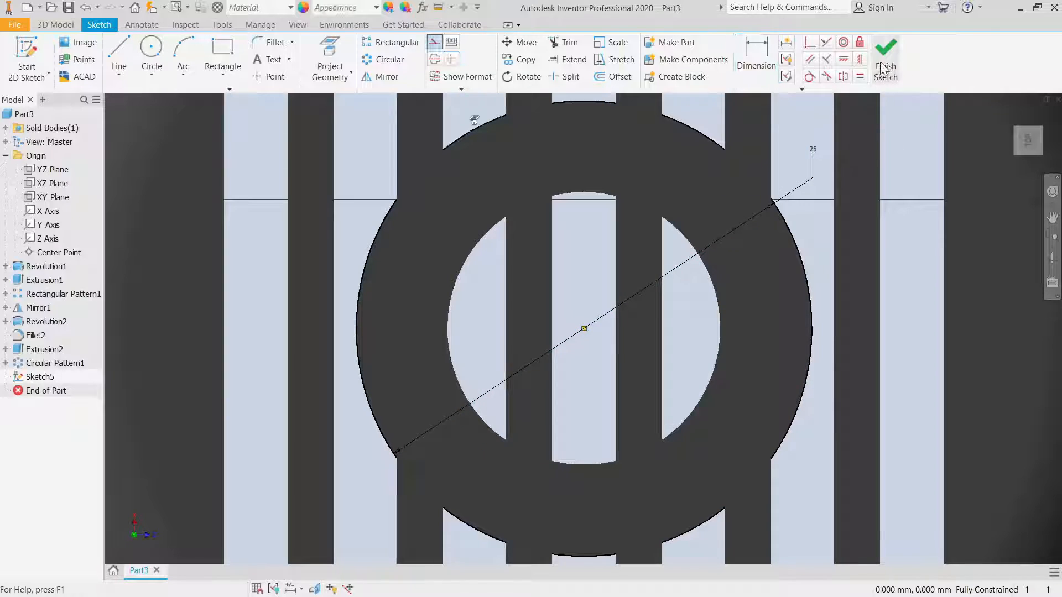
Finish the sketch and extrude the 25 mm circle as a 5 mm cut from the sketch plane toward the cup's open side
click(886, 61)
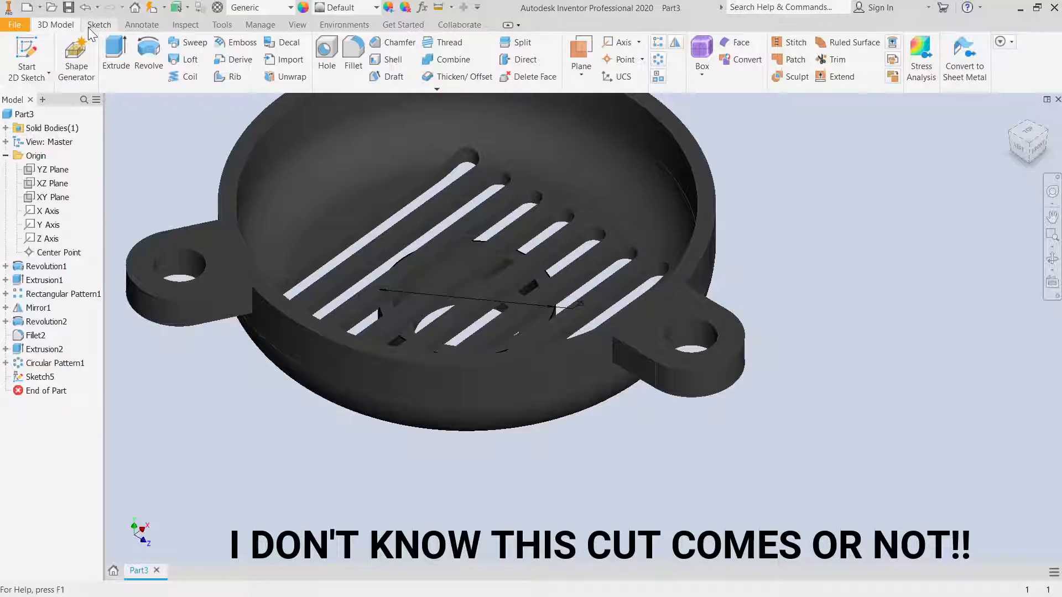
click(105, 51)
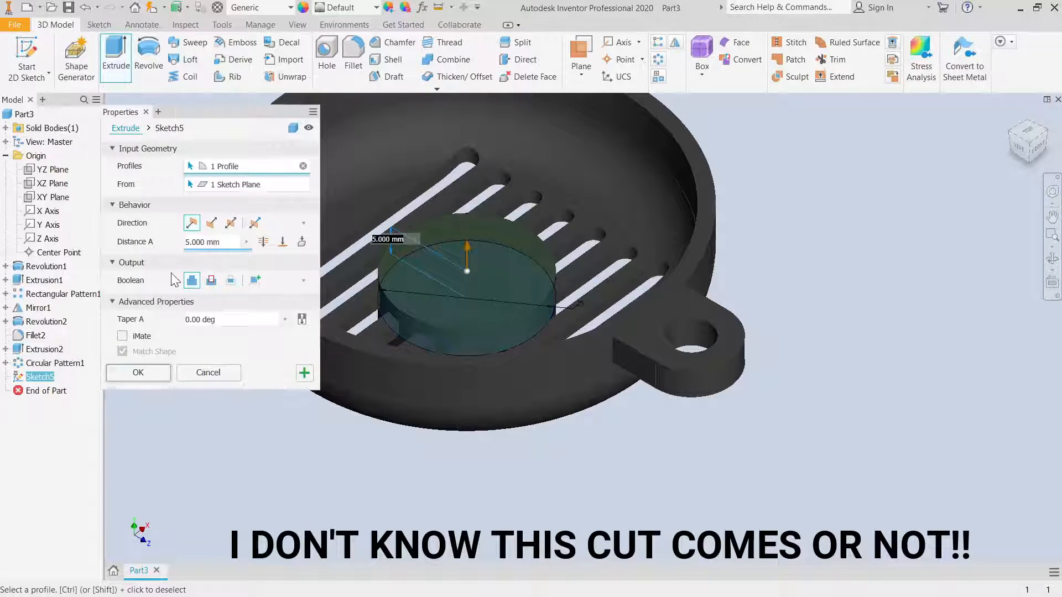
click(208, 282)
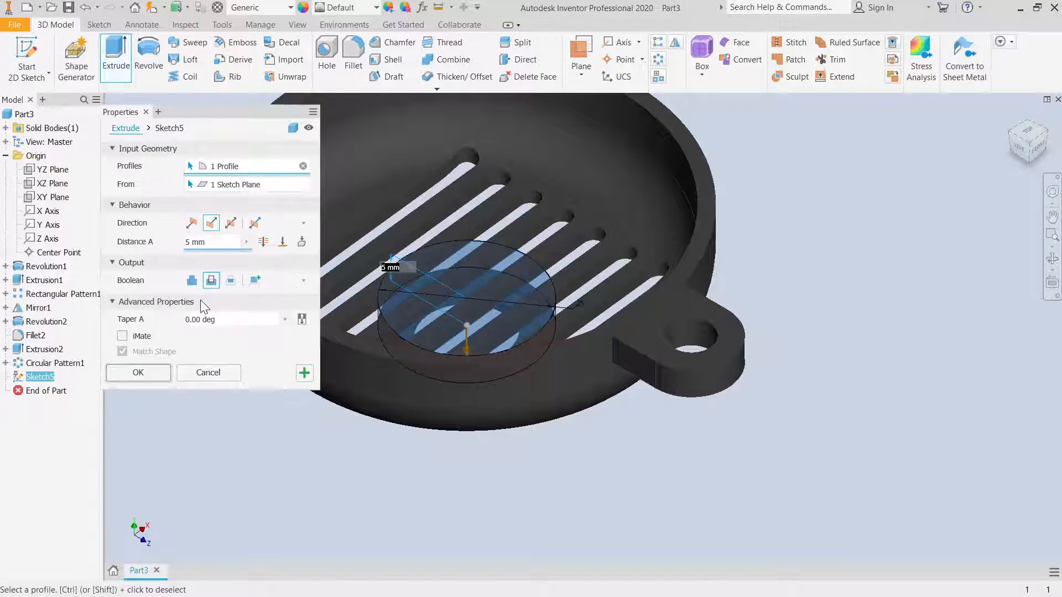
click(195, 223)
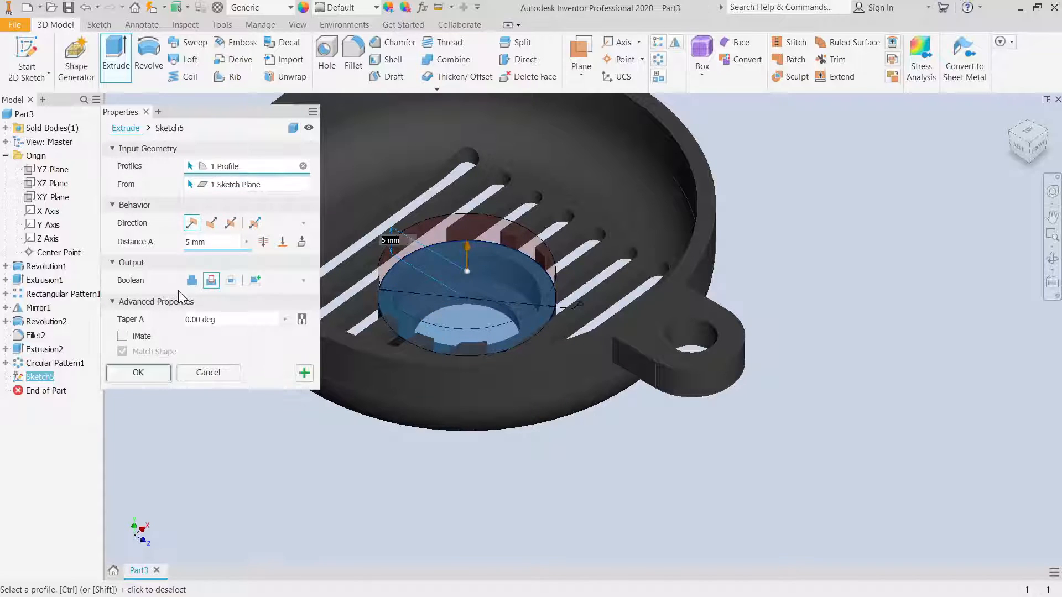
click(140, 372)
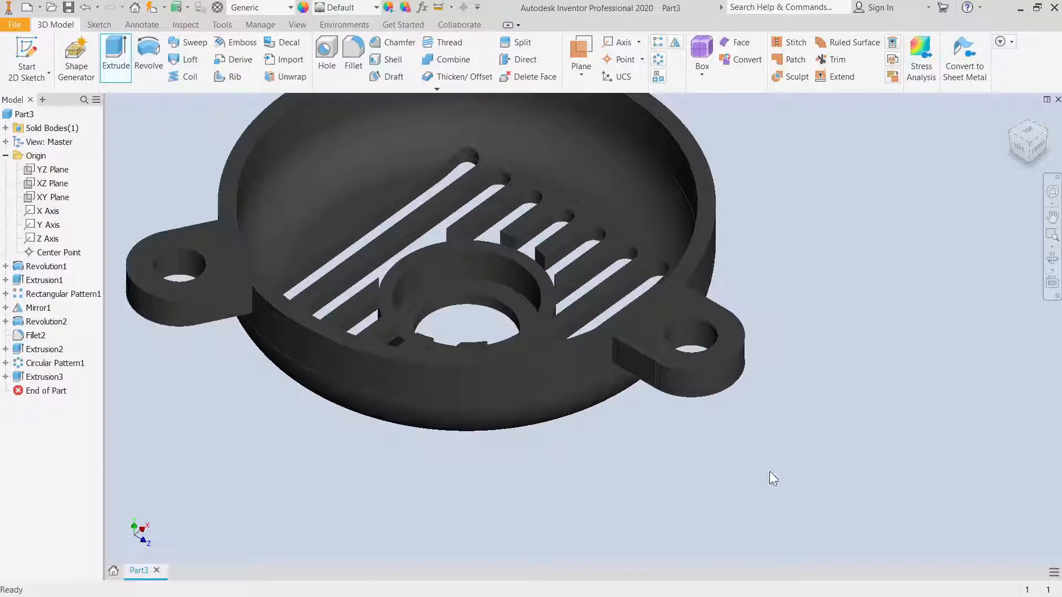
Examine the circular cut at the central ring by orbiting around the cup
click(1052, 191)
drag(372, 321, 404, 307)
scroll(469, 327, up, 3)
right_click(417, 228)
click(454, 226)
scroll(469, 278, down, 3)
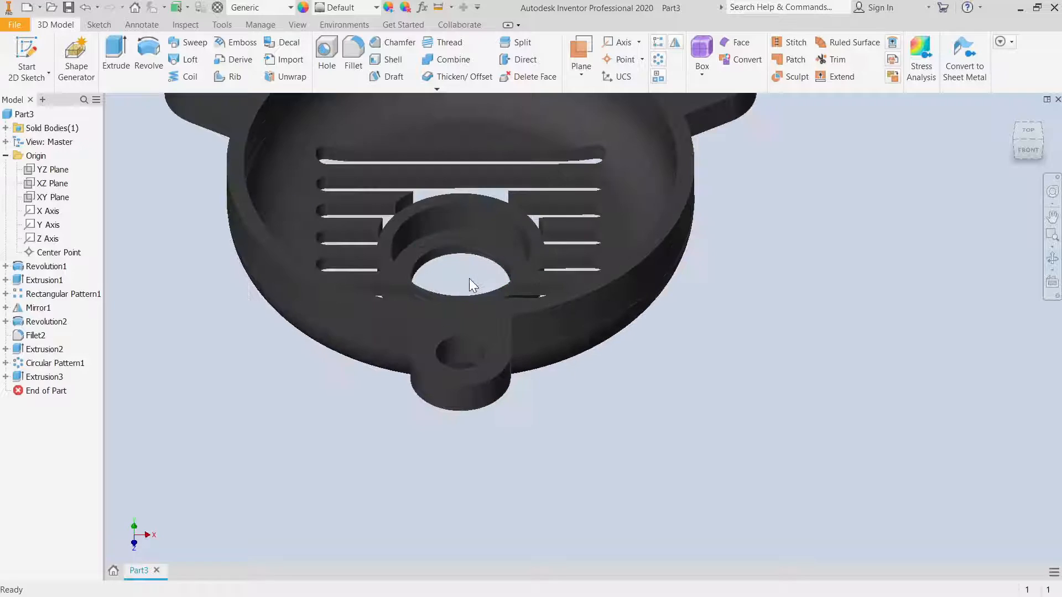
Collapse the Origin folder, hide the solid body and make it visible again
click(5, 156)
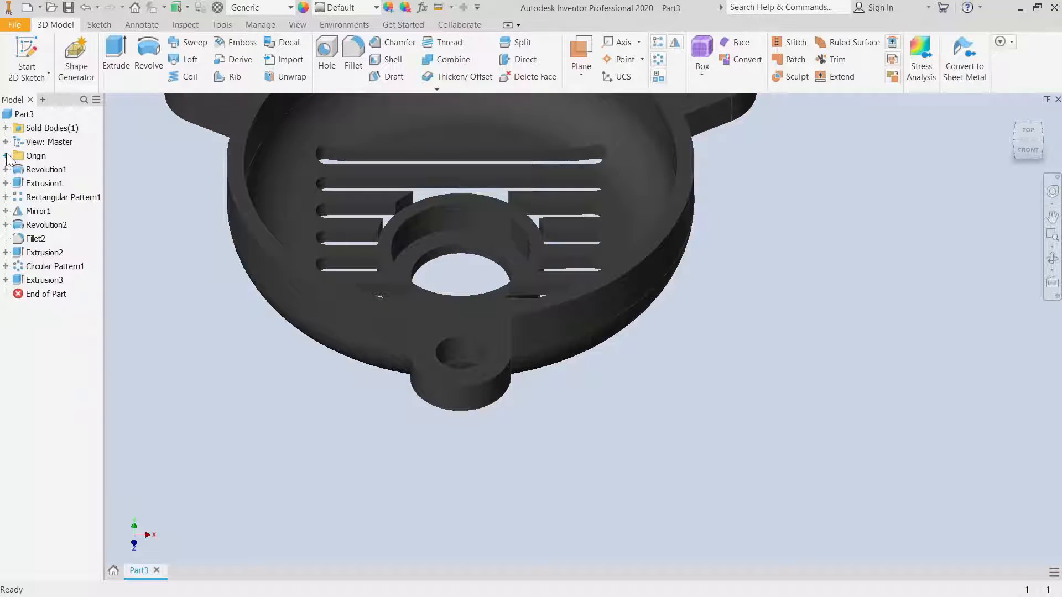
right_click(52, 129)
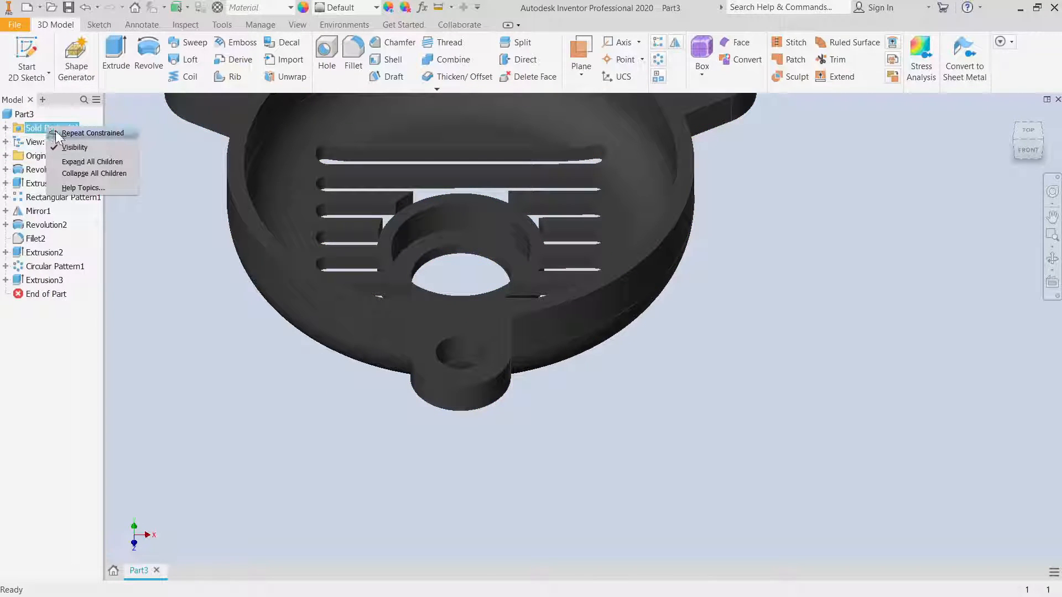
click(71, 147)
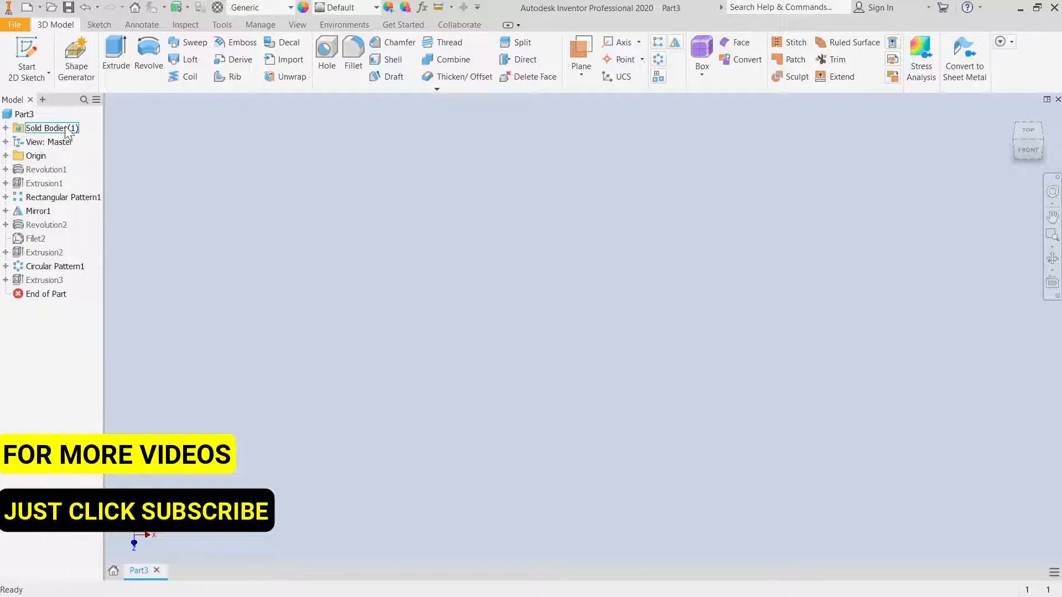
right_click(66, 126)
click(77, 142)
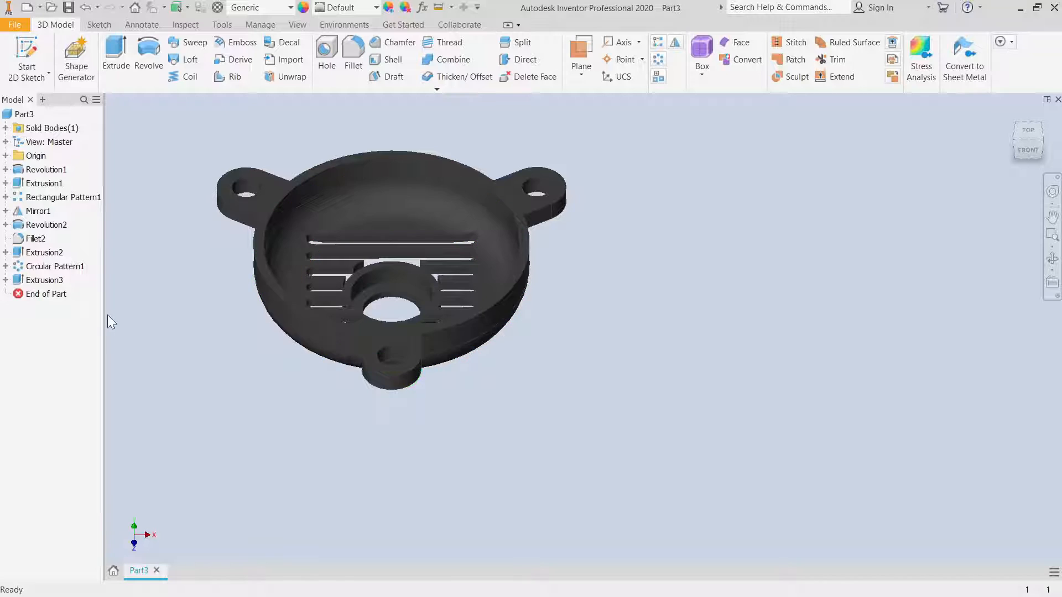
Delete the circular cut extrusion at the central ring together with its sketch
right_click(40, 280)
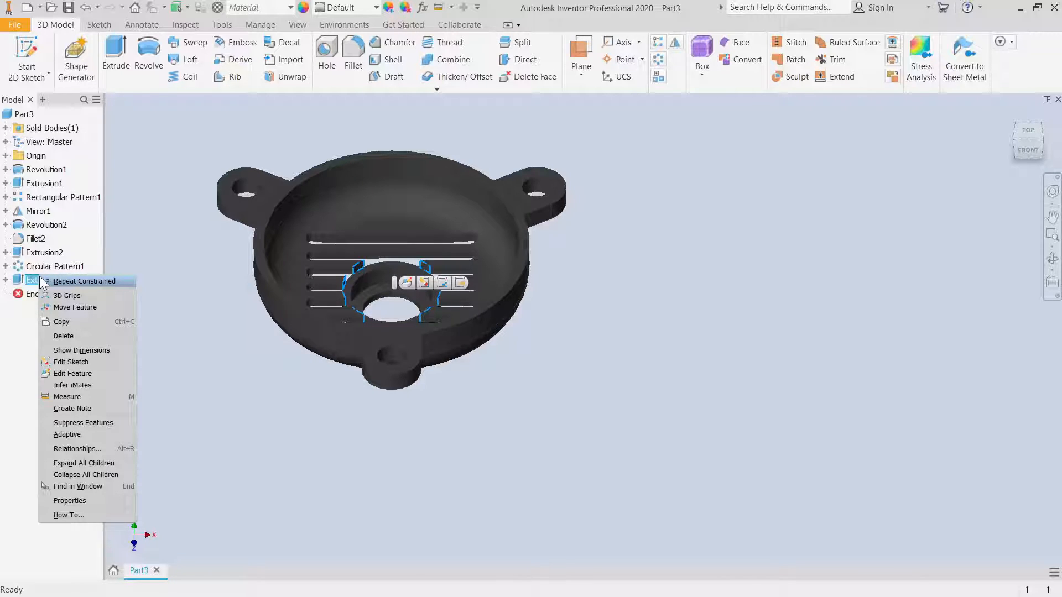
click(63, 335)
click(149, 170)
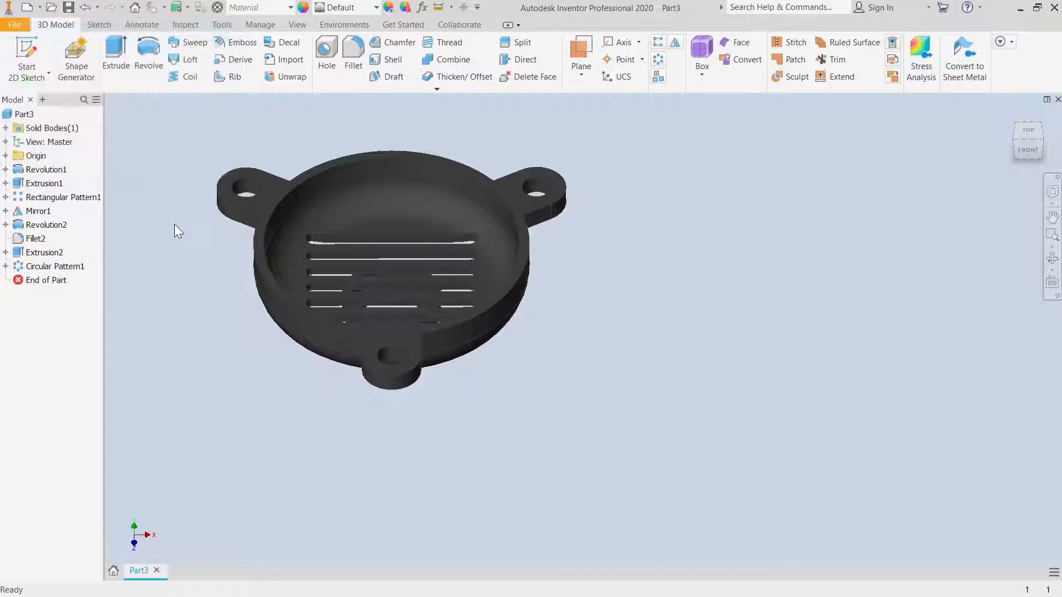
click(1052, 258)
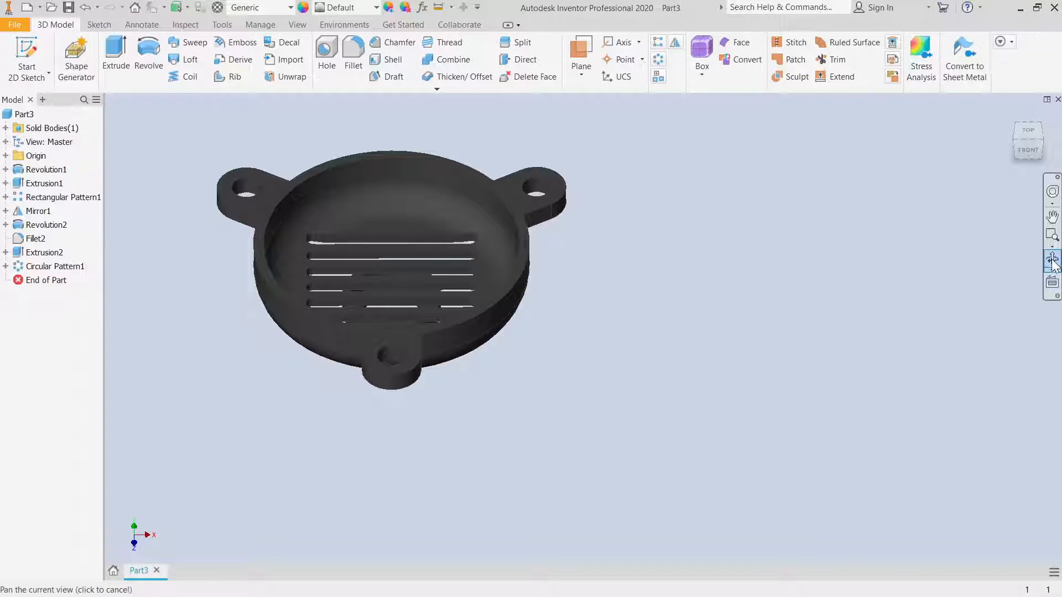
drag(488, 280, 492, 149)
drag(501, 272, 434, 272)
click(630, 283)
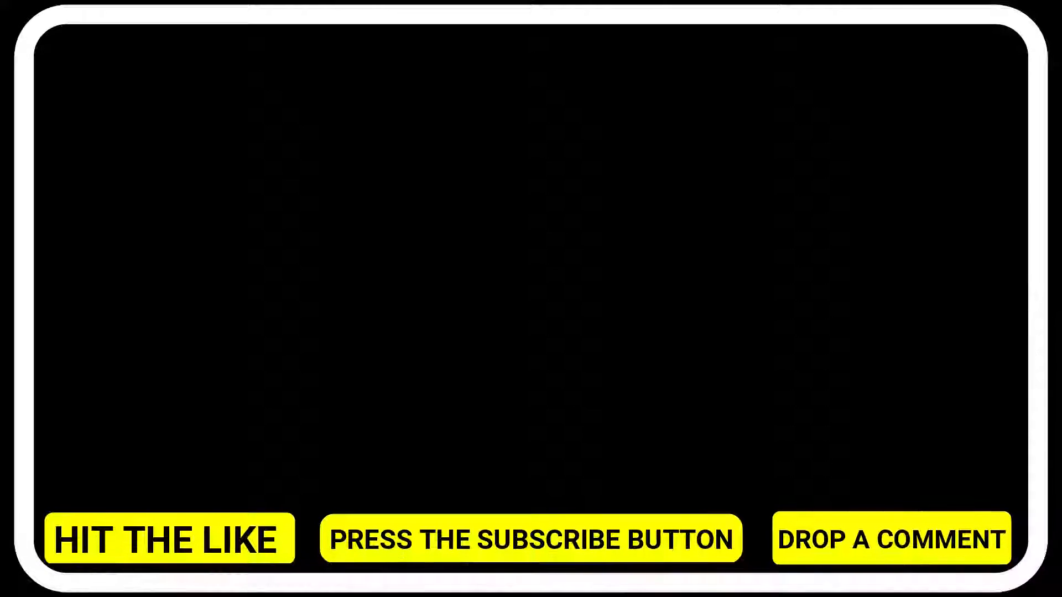